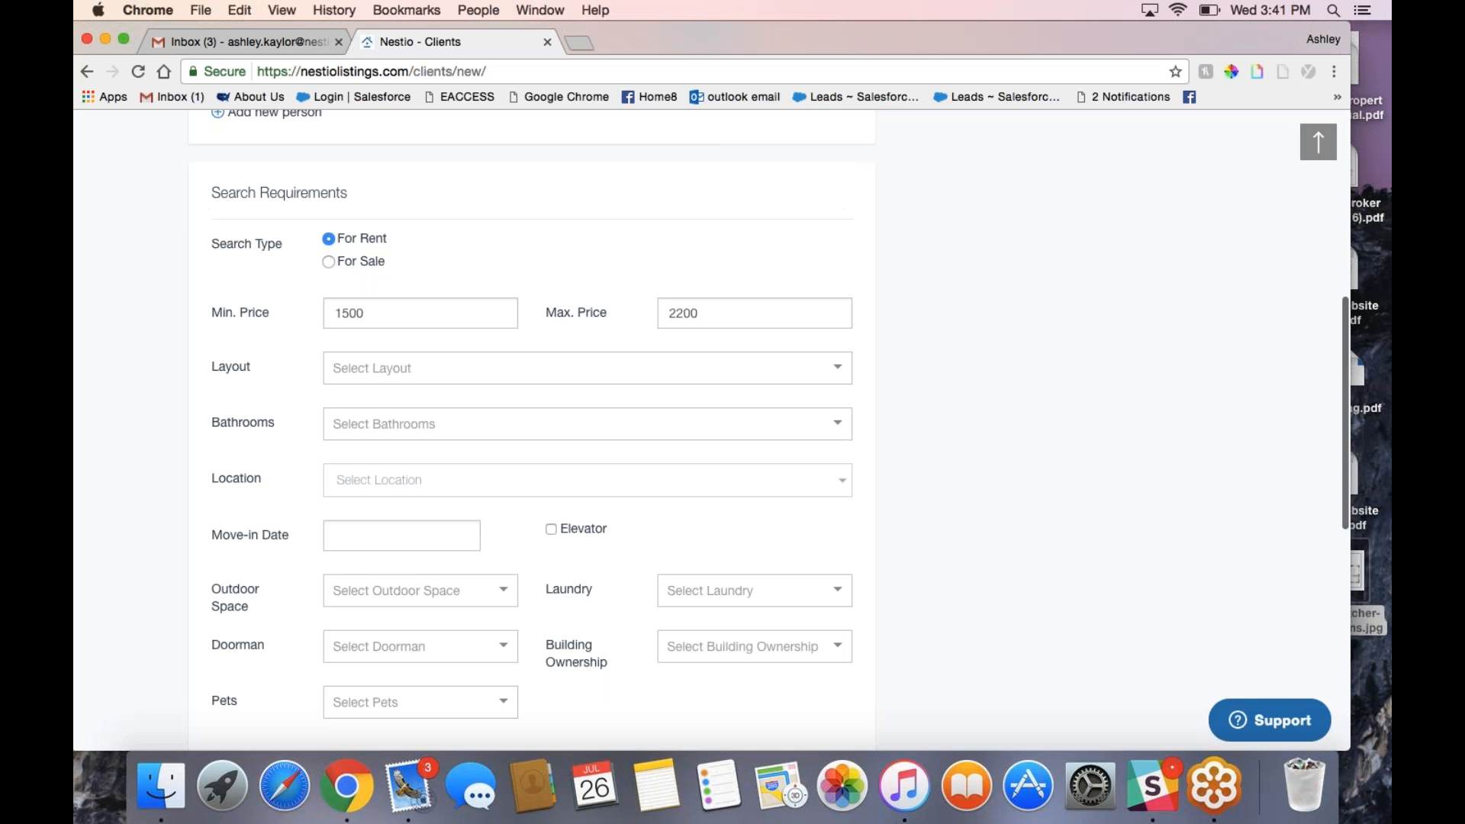
Step: Review the Add New Client form, opening and closing Heard About Us without choosing a source
{"action": "left_click", "coordinate": [1218, 468]}
{"action": "left_click", "coordinate": [581, 482]}
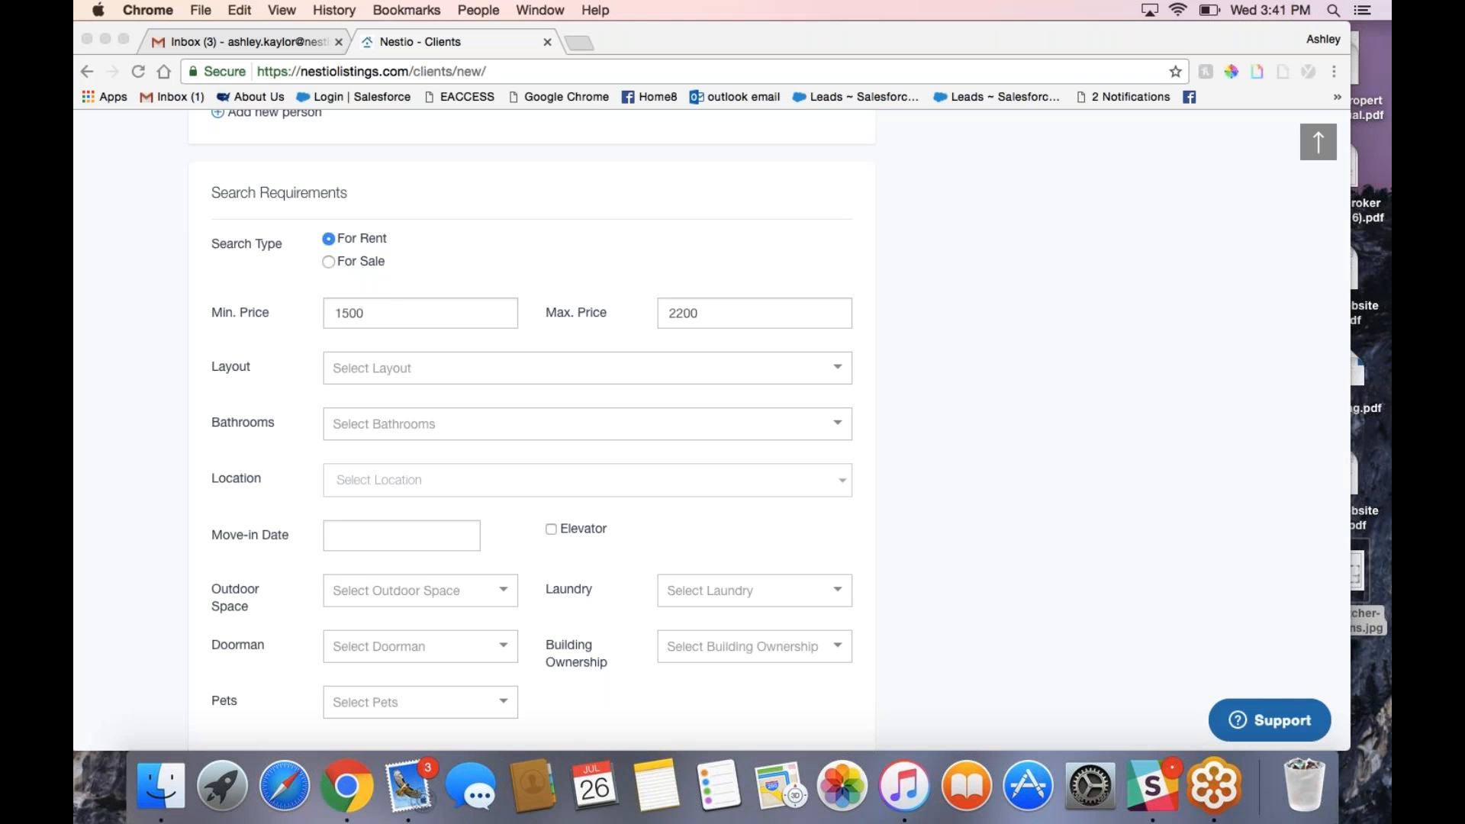
{"action": "scroll", "coordinate": [582, 482], "scroll_direction": "down", "scroll_amount": 3}
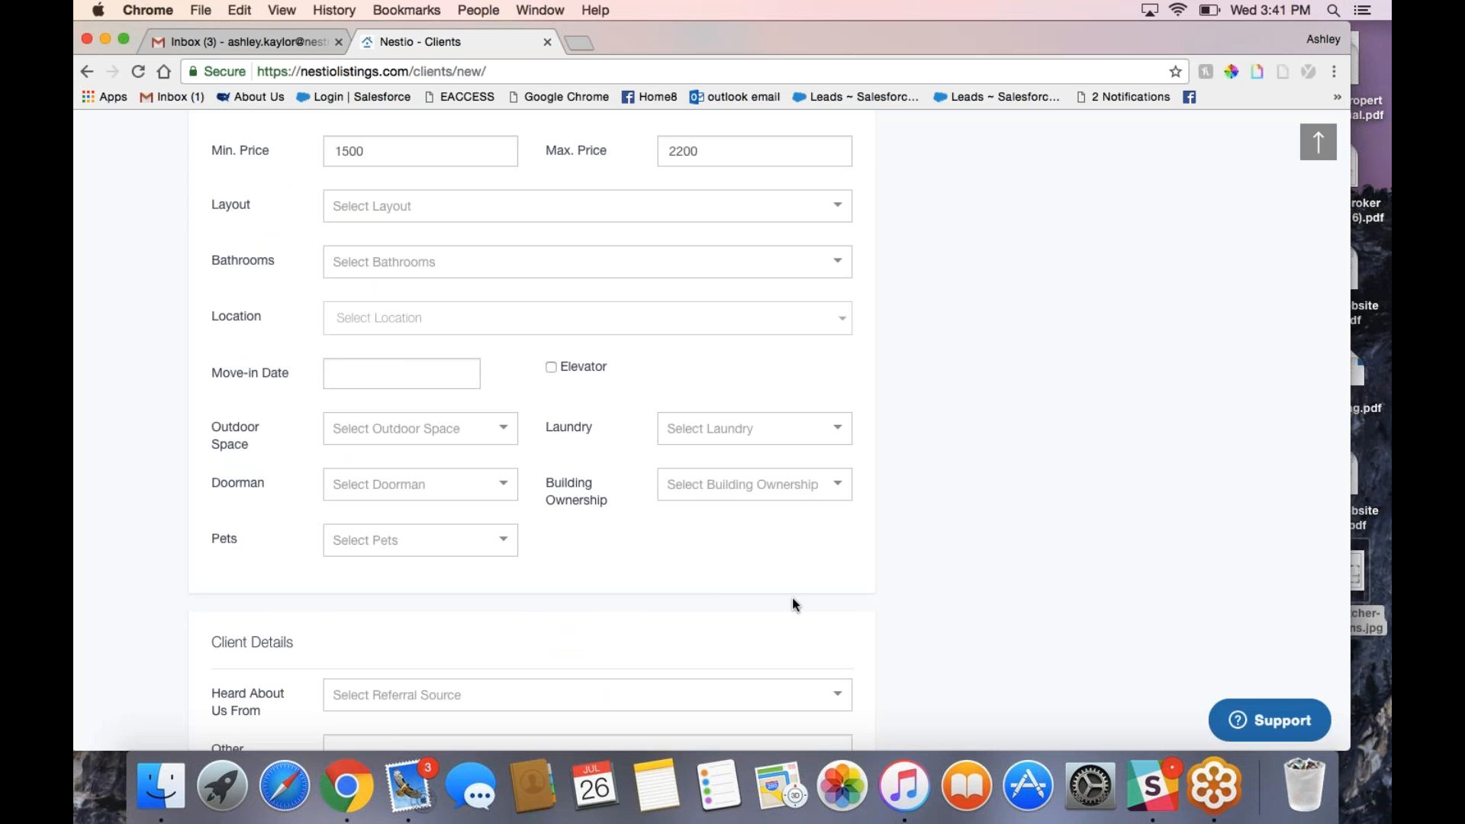
{"action": "scroll", "coordinate": [792, 597], "scroll_direction": "down", "scroll_amount": 3}
{"action": "left_click", "coordinate": [523, 505]}
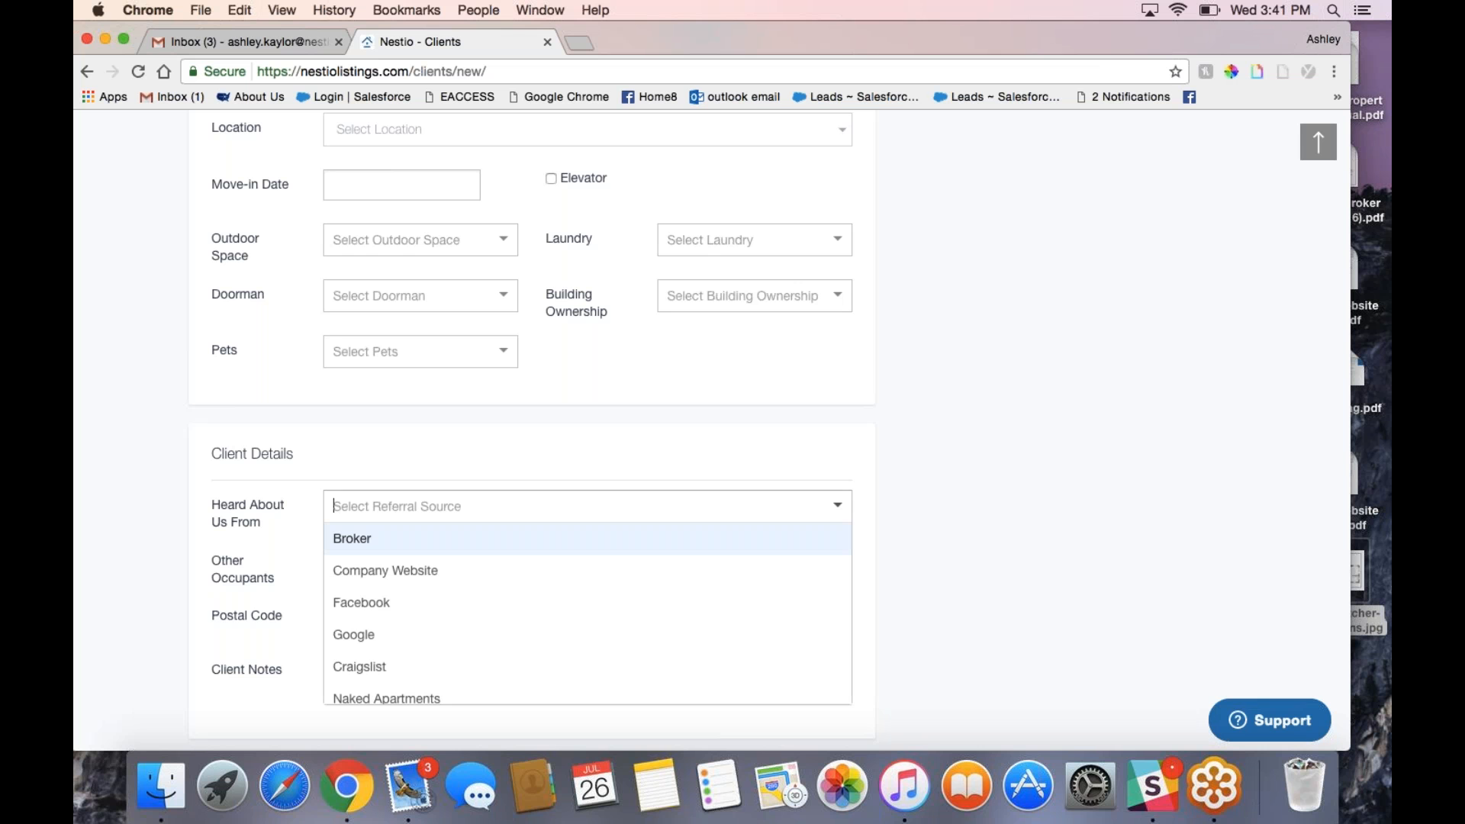
{"action": "left_click", "coordinate": [923, 513]}
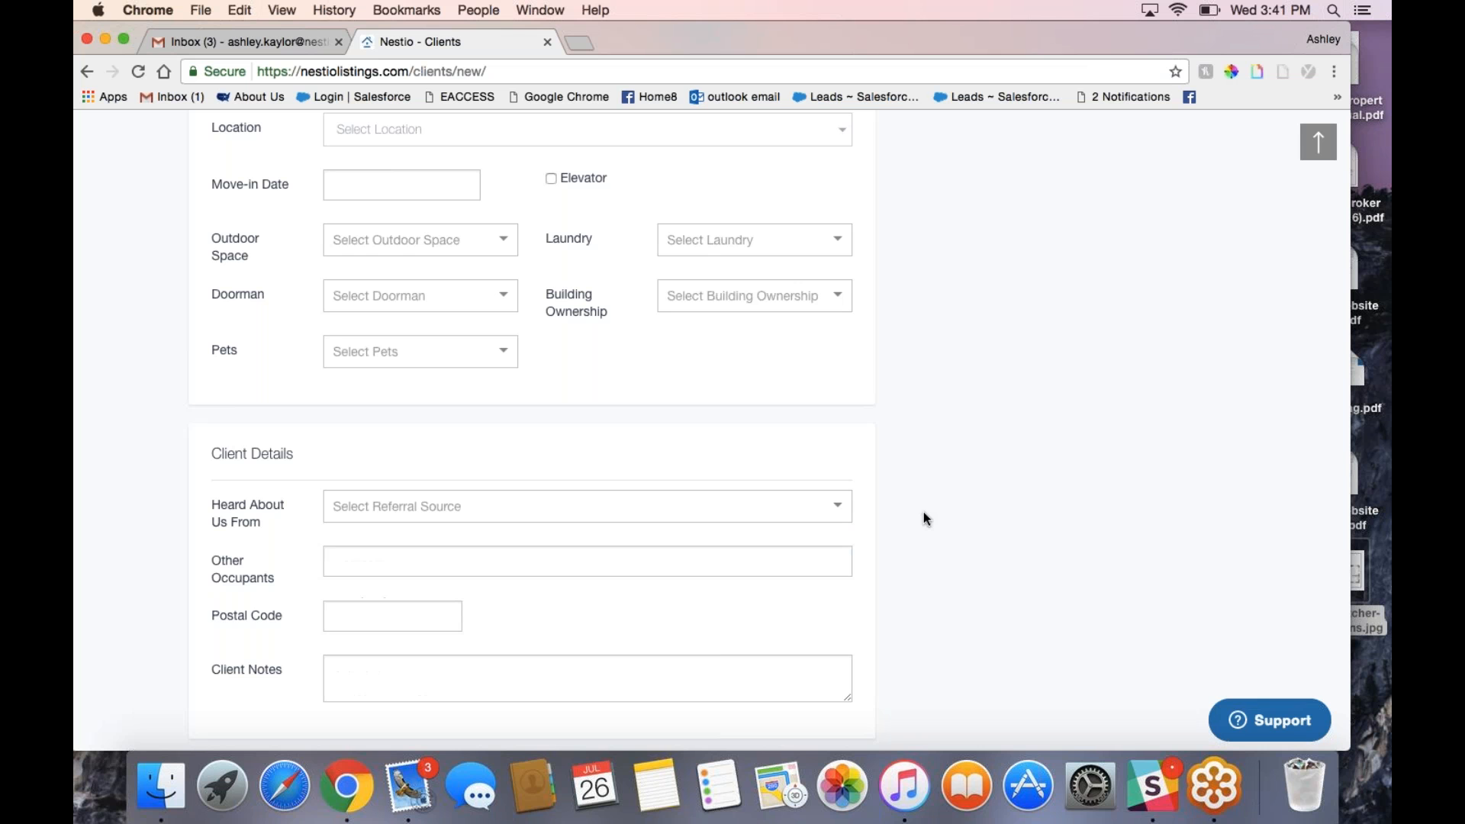
Step: Return to the top of the form and save the client with Save & Search
{"action": "scroll", "coordinate": [923, 518], "scroll_direction": "down", "scroll_amount": 1}
{"action": "scroll", "coordinate": [923, 519], "scroll_direction": "up", "scroll_amount": 15}
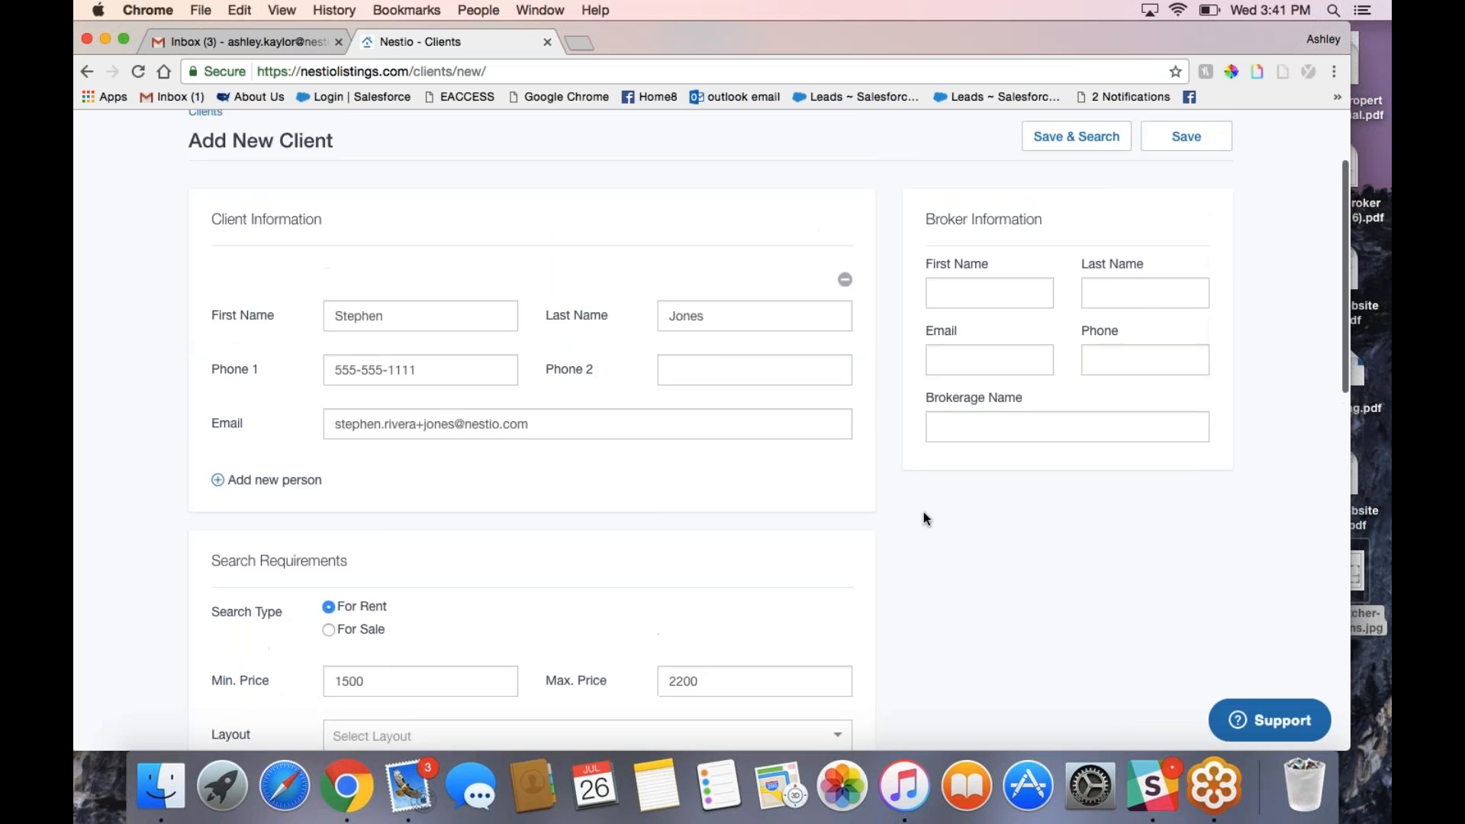
{"action": "left_click", "coordinate": [1276, 43]}
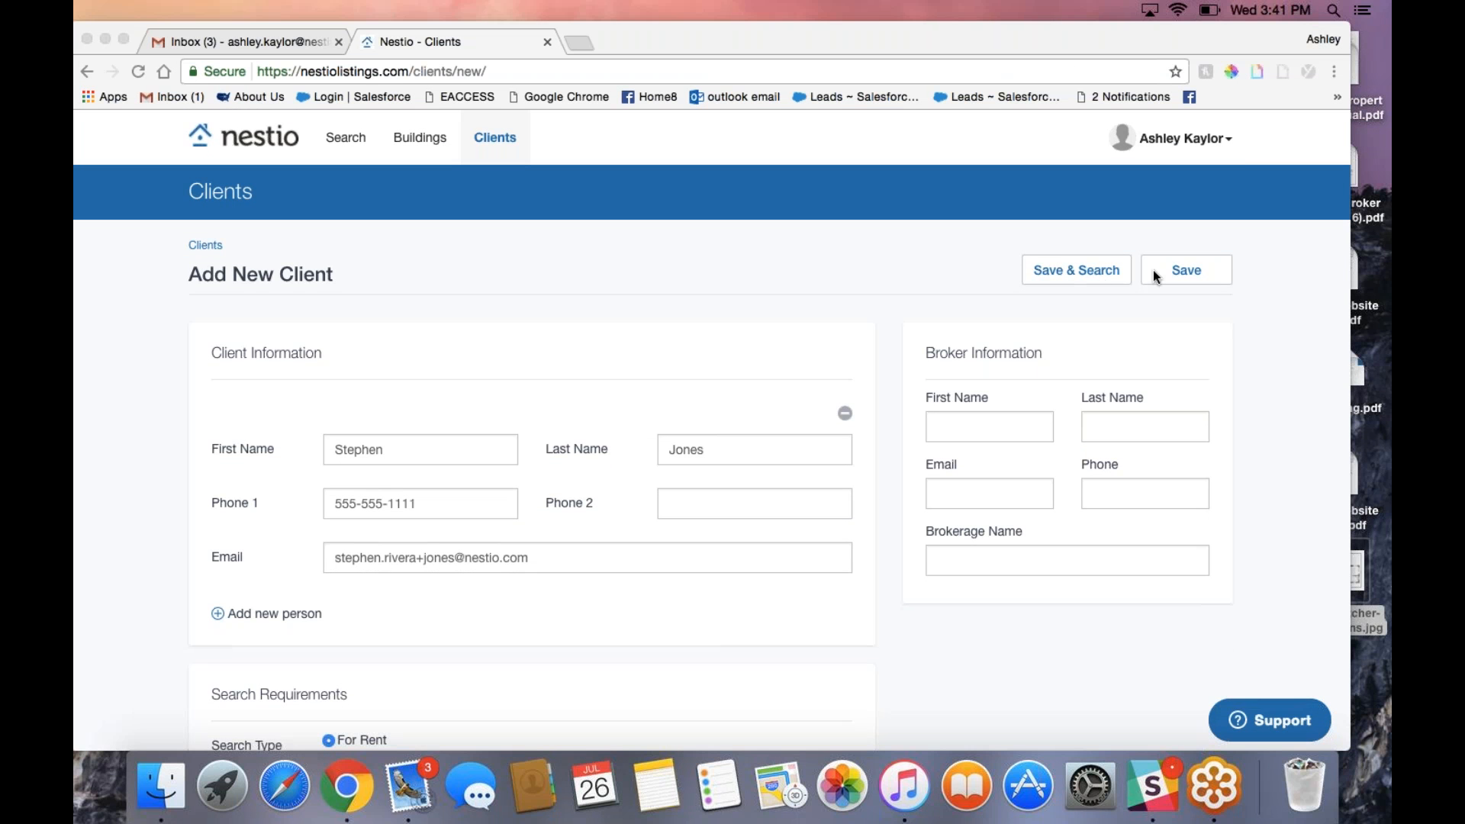
{"action": "left_click", "coordinate": [1073, 272]}
Step: Run the client's matching search, loading 4,389 rentals priced $1,500–$2,200
{"action": "left_click", "coordinate": [1073, 271]}
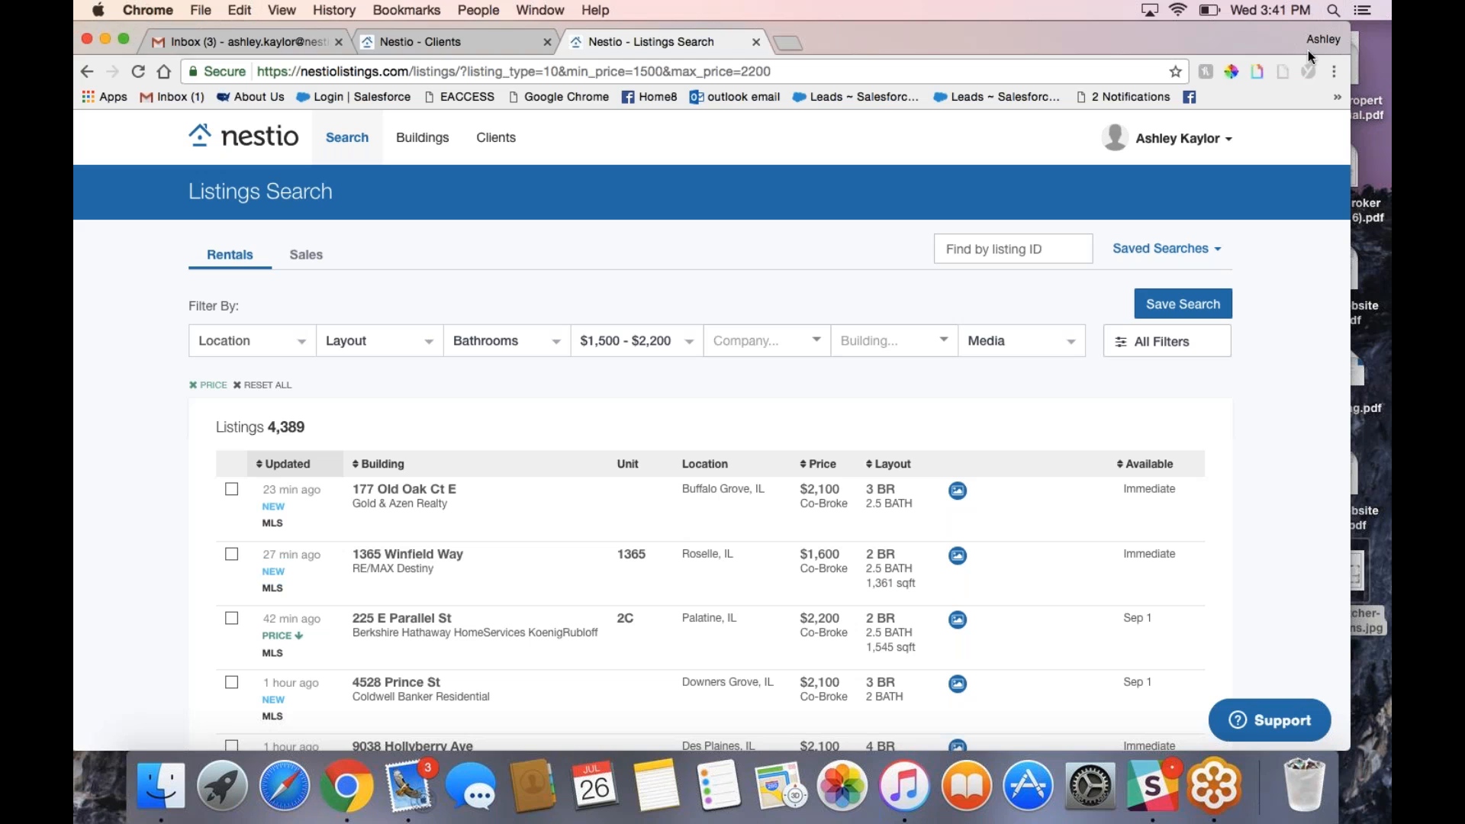
{"action": "left_click", "coordinate": [1372, 52]}
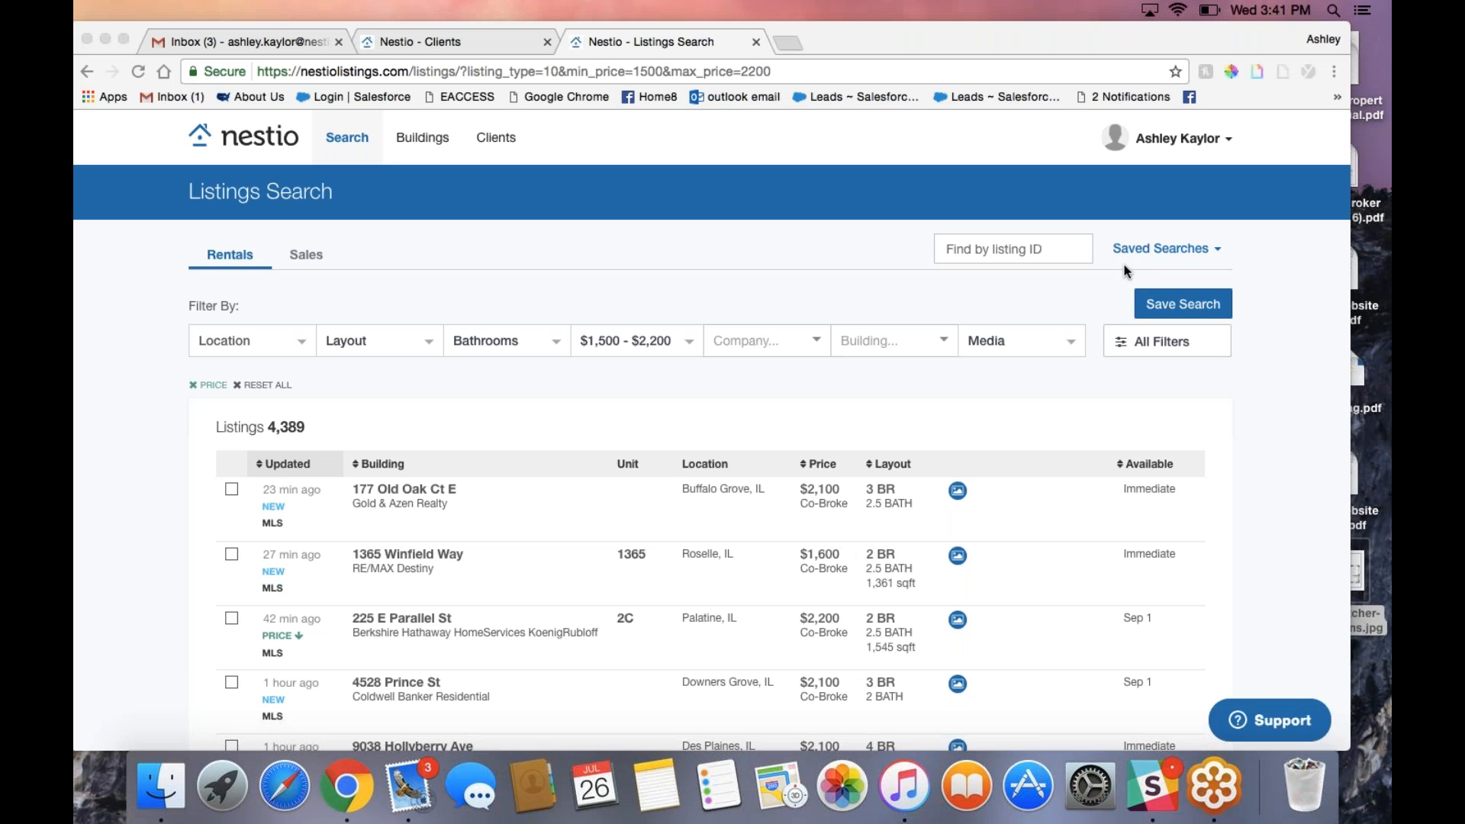
Step: Rename the listings search after the client, ending the name with 'Search'
{"action": "left_click", "coordinate": [1166, 305]}
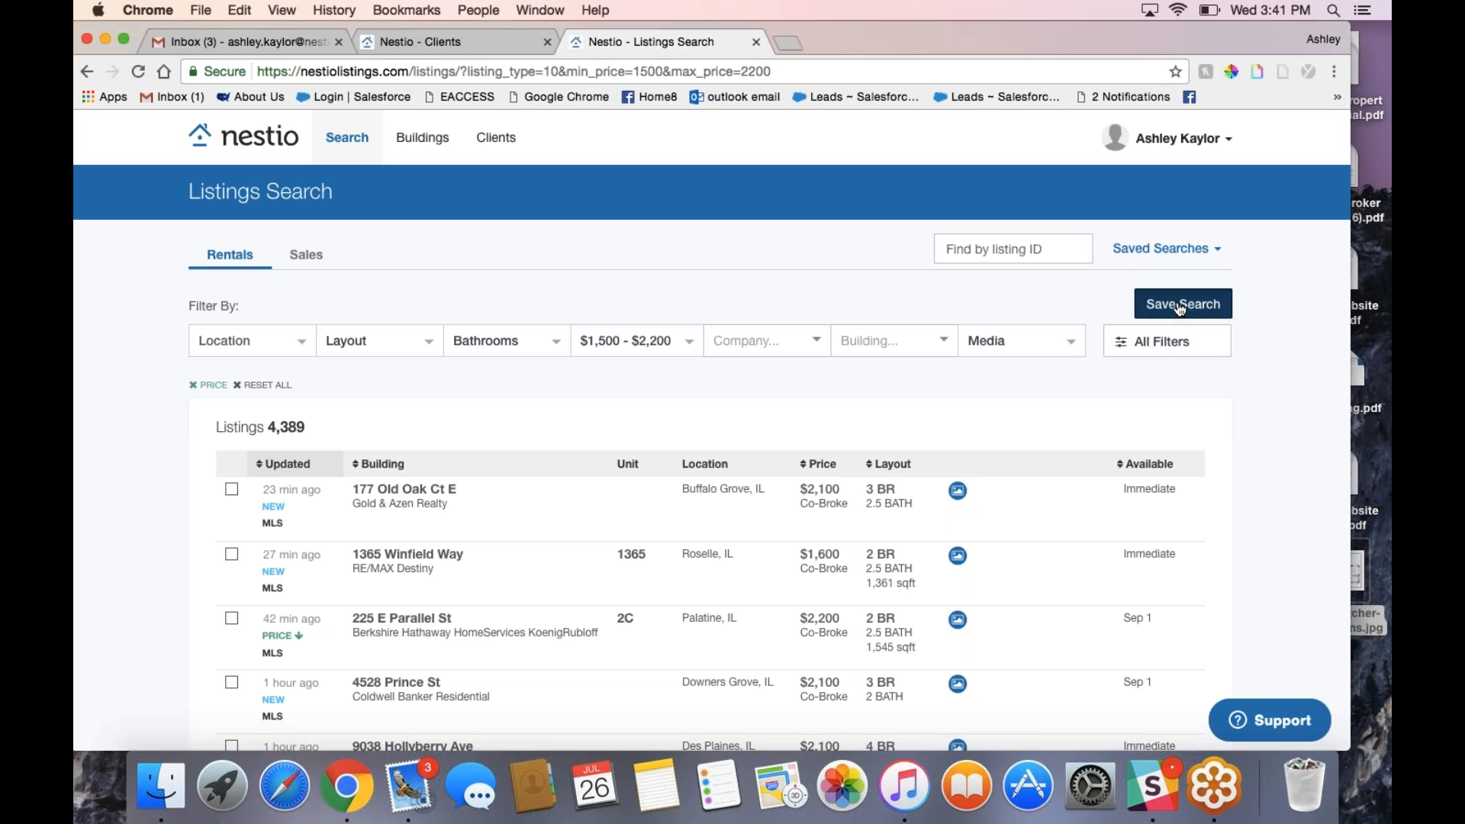
{"action": "triple_click", "coordinate": [548, 415]}
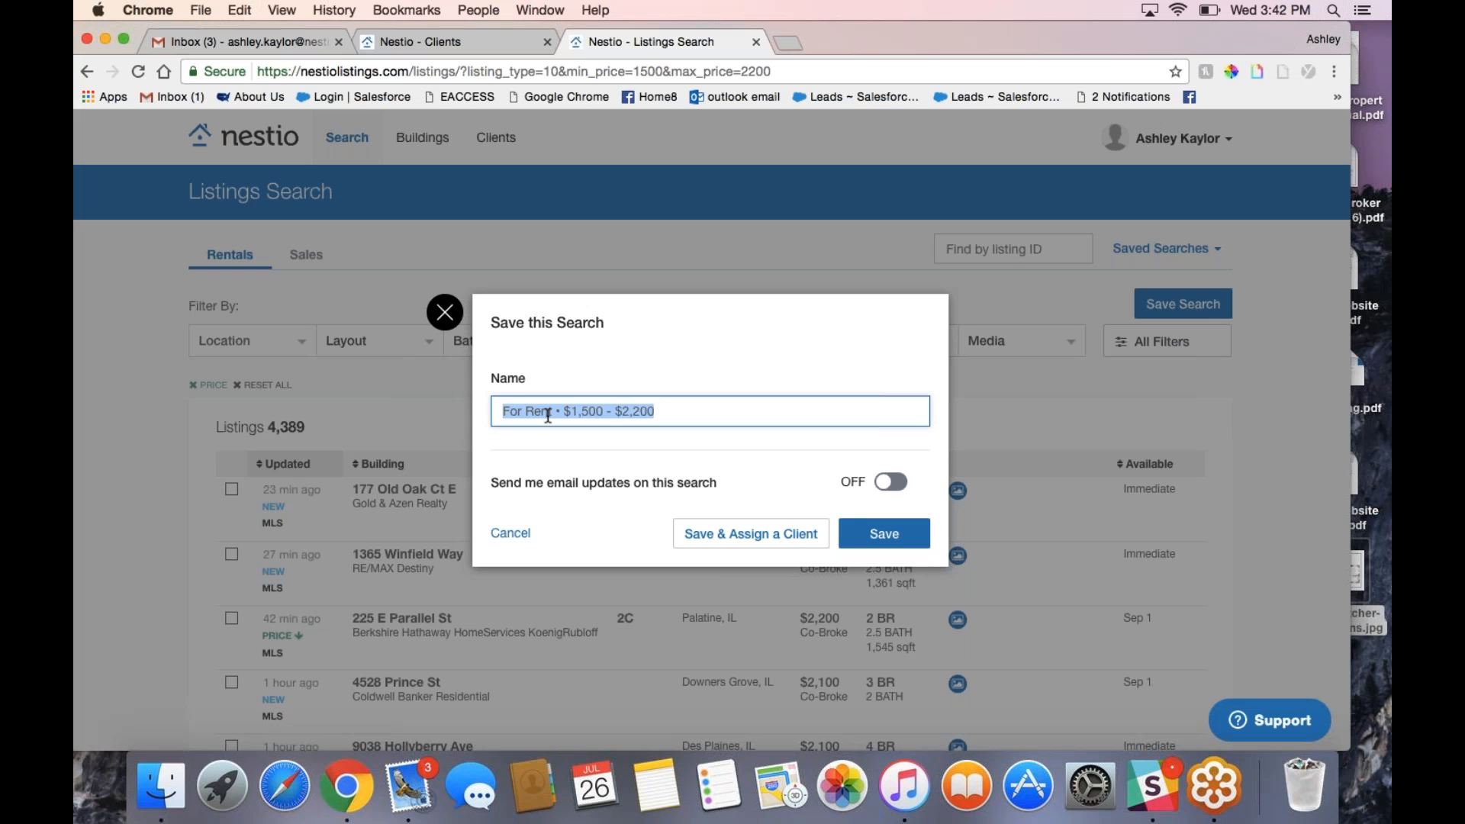
{"action": "type", "text": "Stephen "}
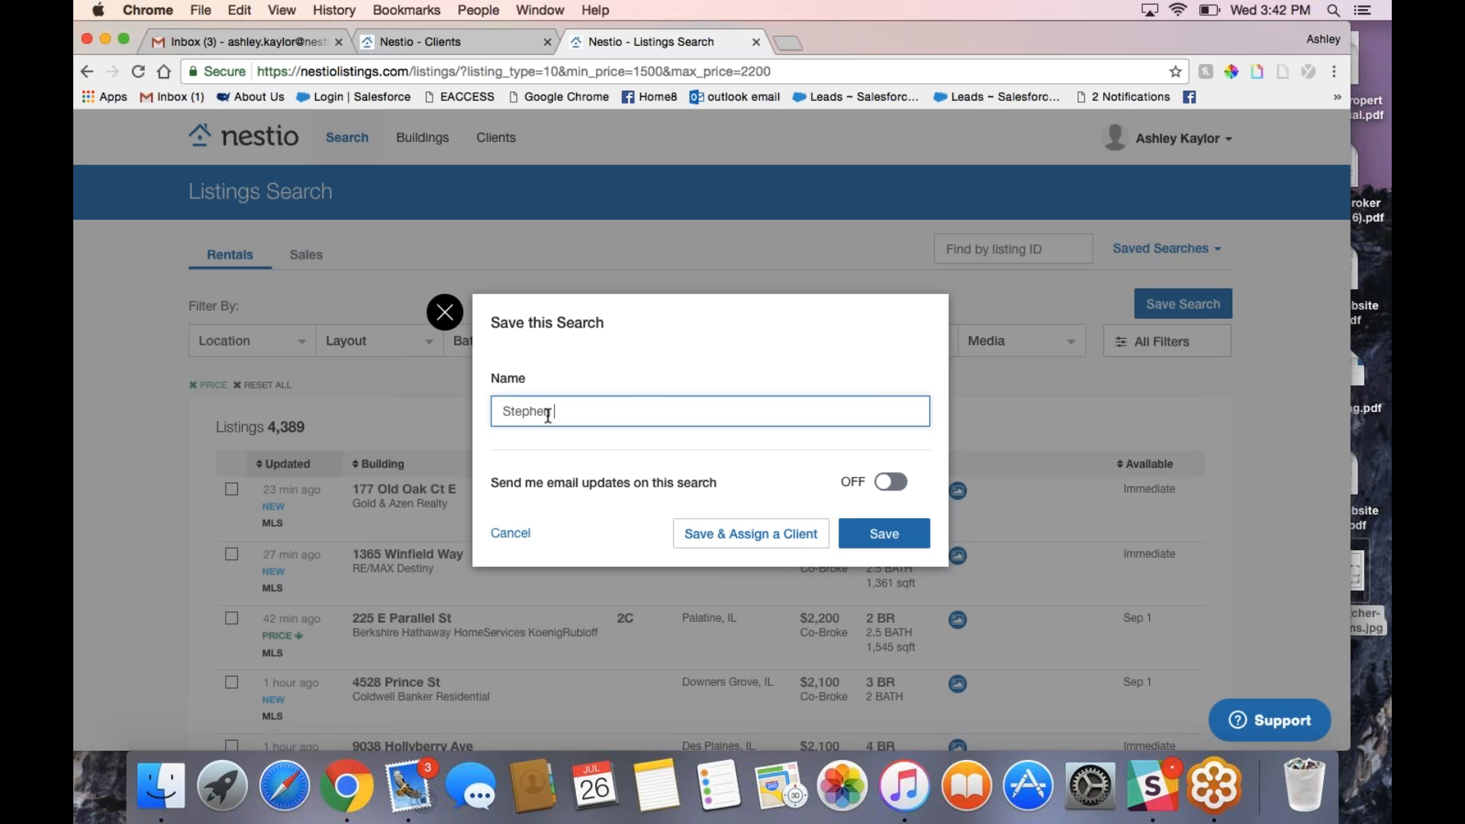
{"action": "type", "text": "R's"}
{"action": "type", "text": "Chica"}
{"action": "key", "text": "BackSpace"}
{"action": "key", "text": "BackSpace"}
{"action": "key", "text": "BackSpace"}
{"action": "key", "text": "BackSpace"}
{"action": "key", "text": "BackSpace"}
{"action": "type", "text": "Search"}
Step: Turn on Once an Hour email updates, save, and pick the new client for assignment
{"action": "left_click", "coordinate": [887, 483]}
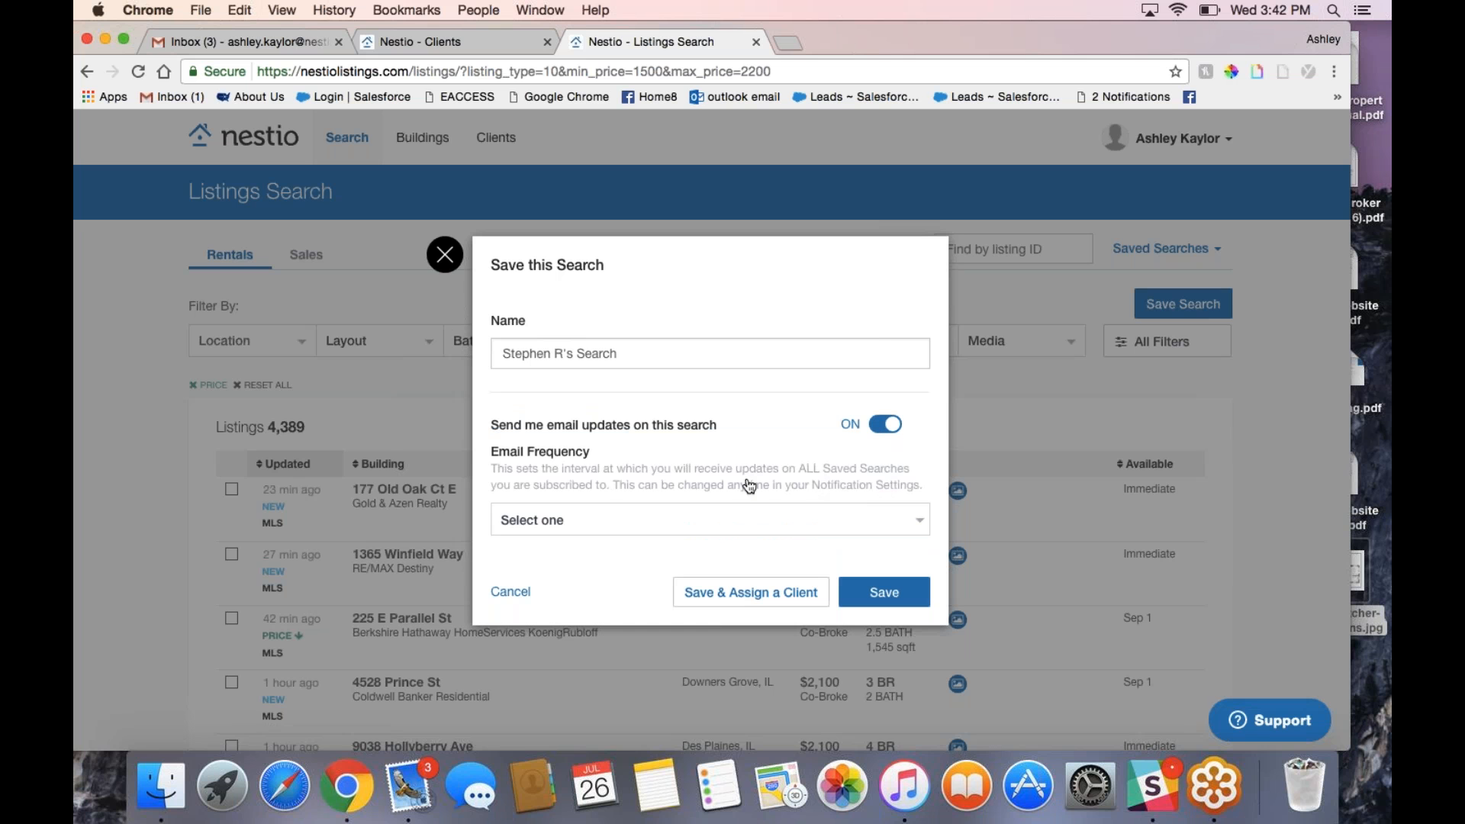
{"action": "left_click", "coordinate": [631, 525]}
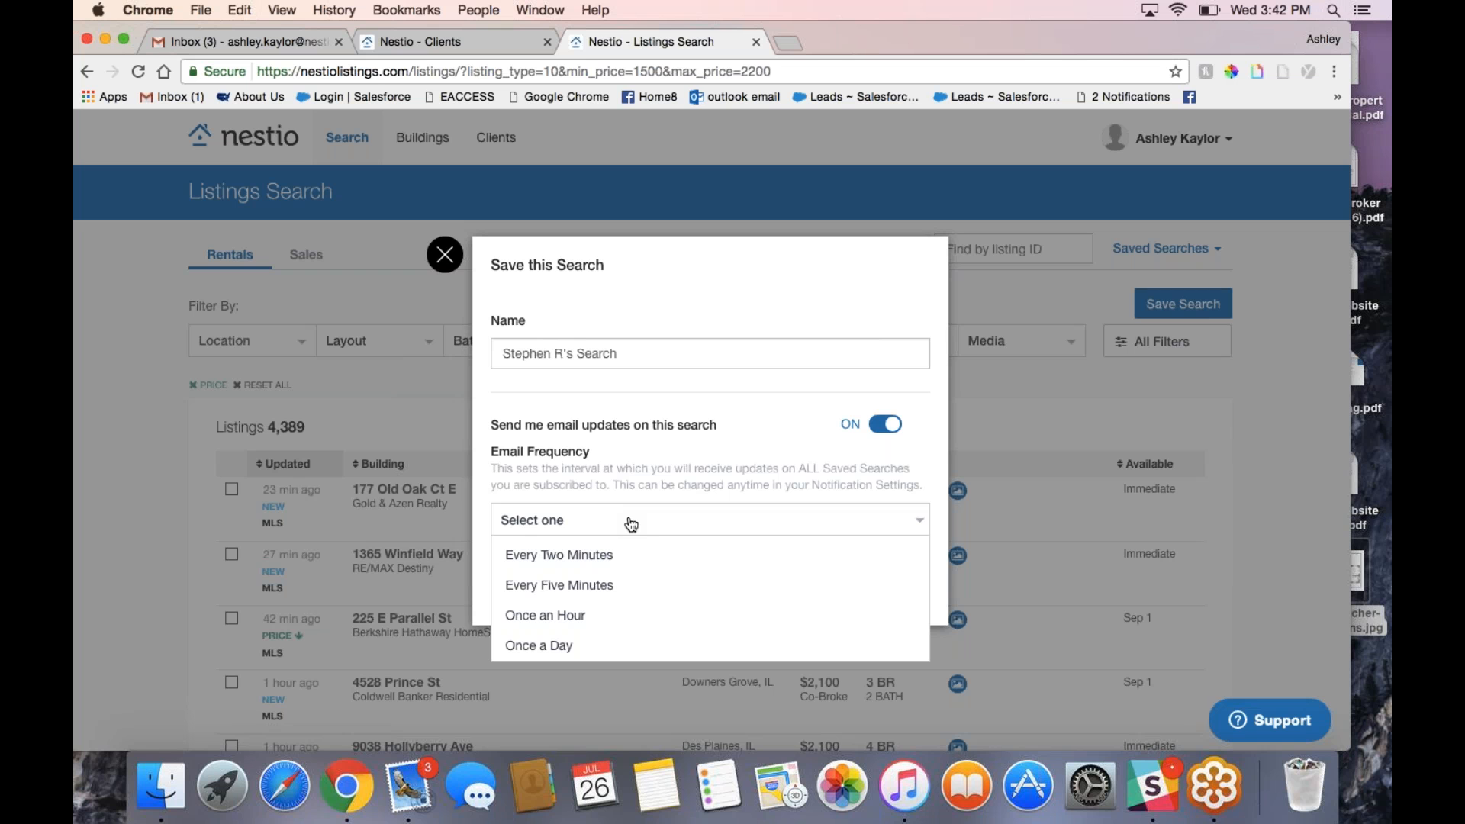
{"action": "left_click", "coordinate": [562, 613]}
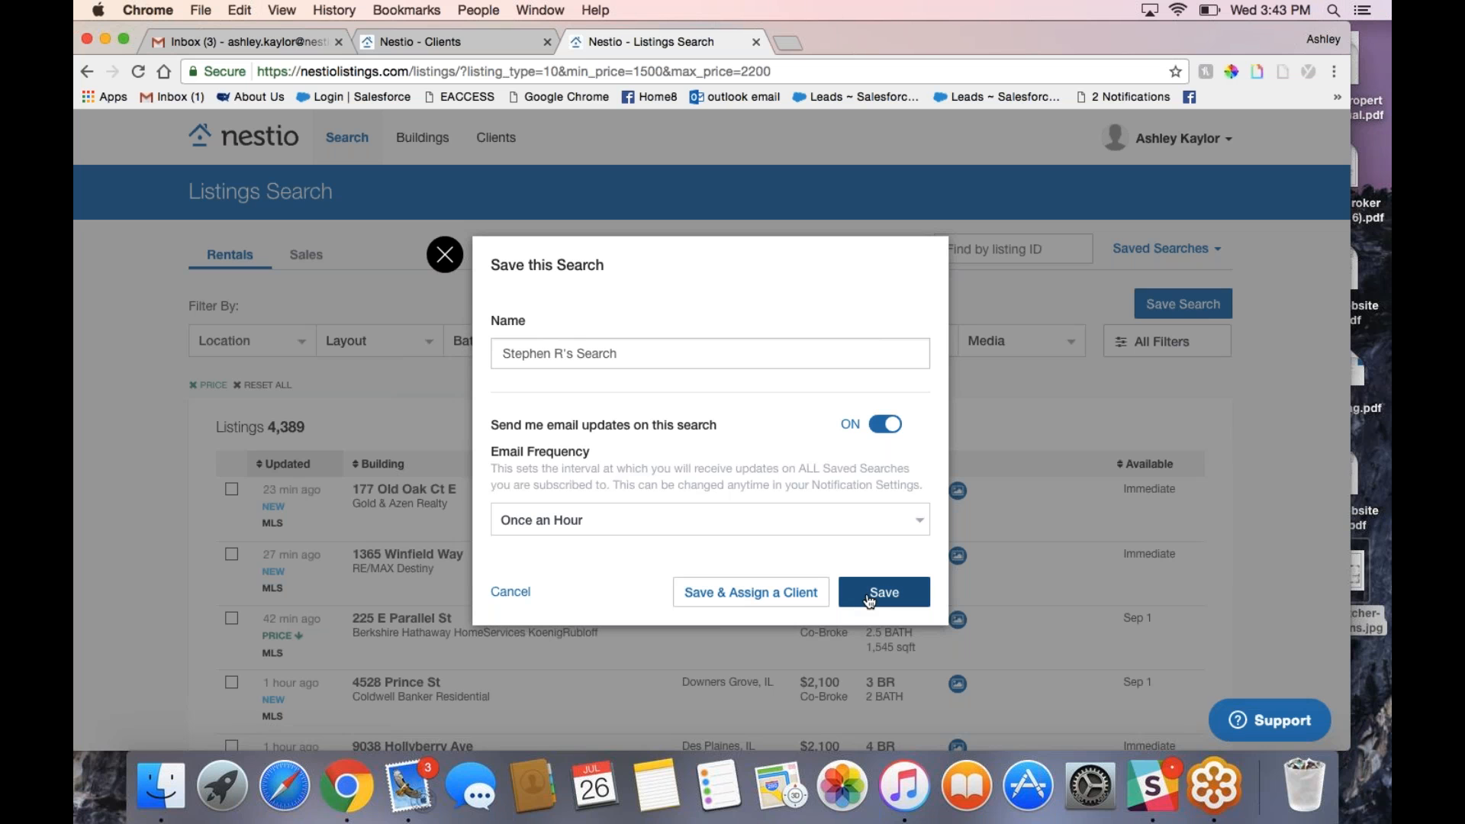
{"action": "left_click", "coordinate": [641, 394]}
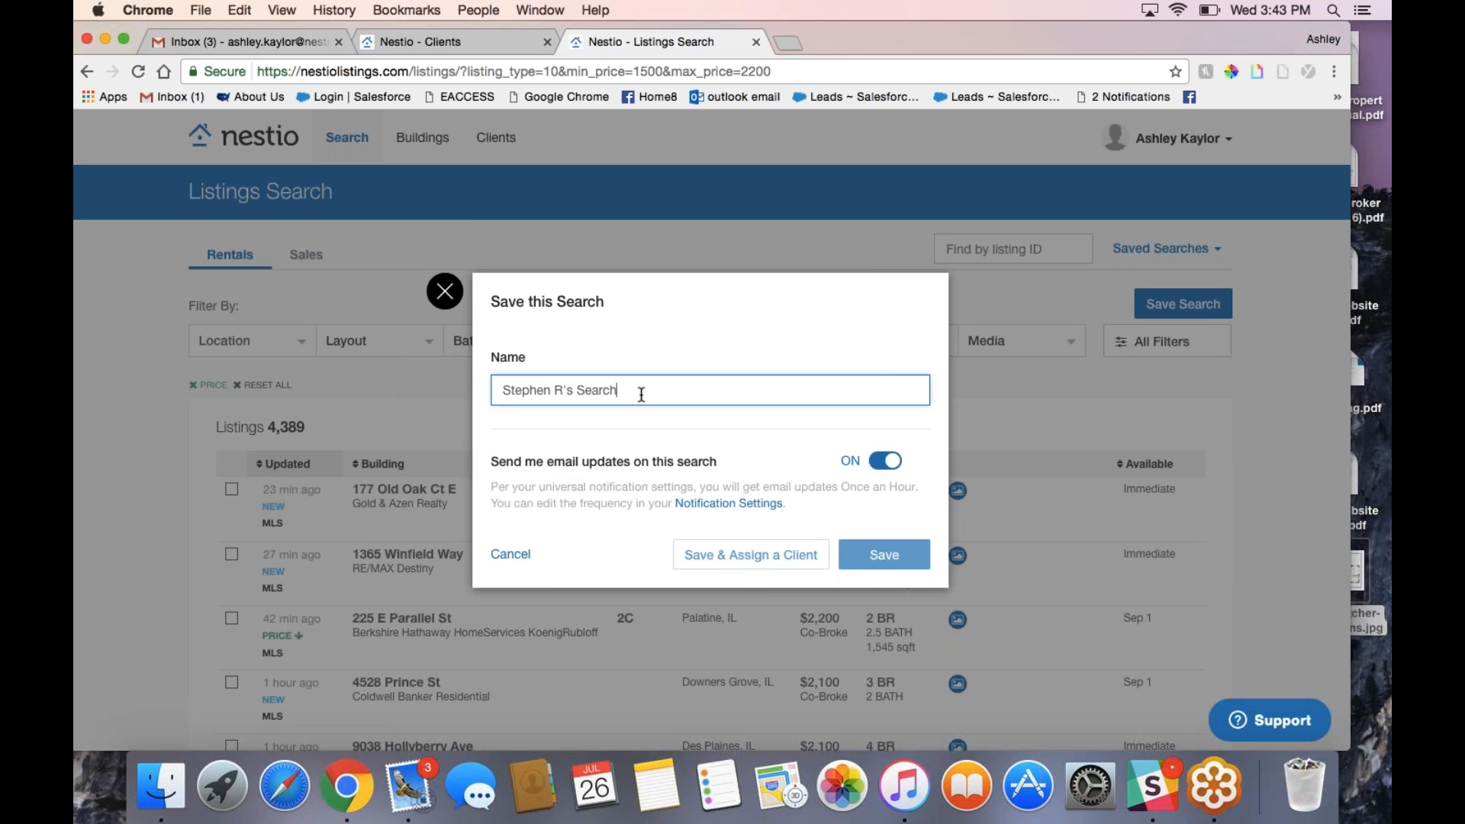
{"action": "left_click", "coordinate": [751, 555]}
{"action": "left_click", "coordinate": [629, 427]}
{"action": "left_click", "coordinate": [583, 496]}
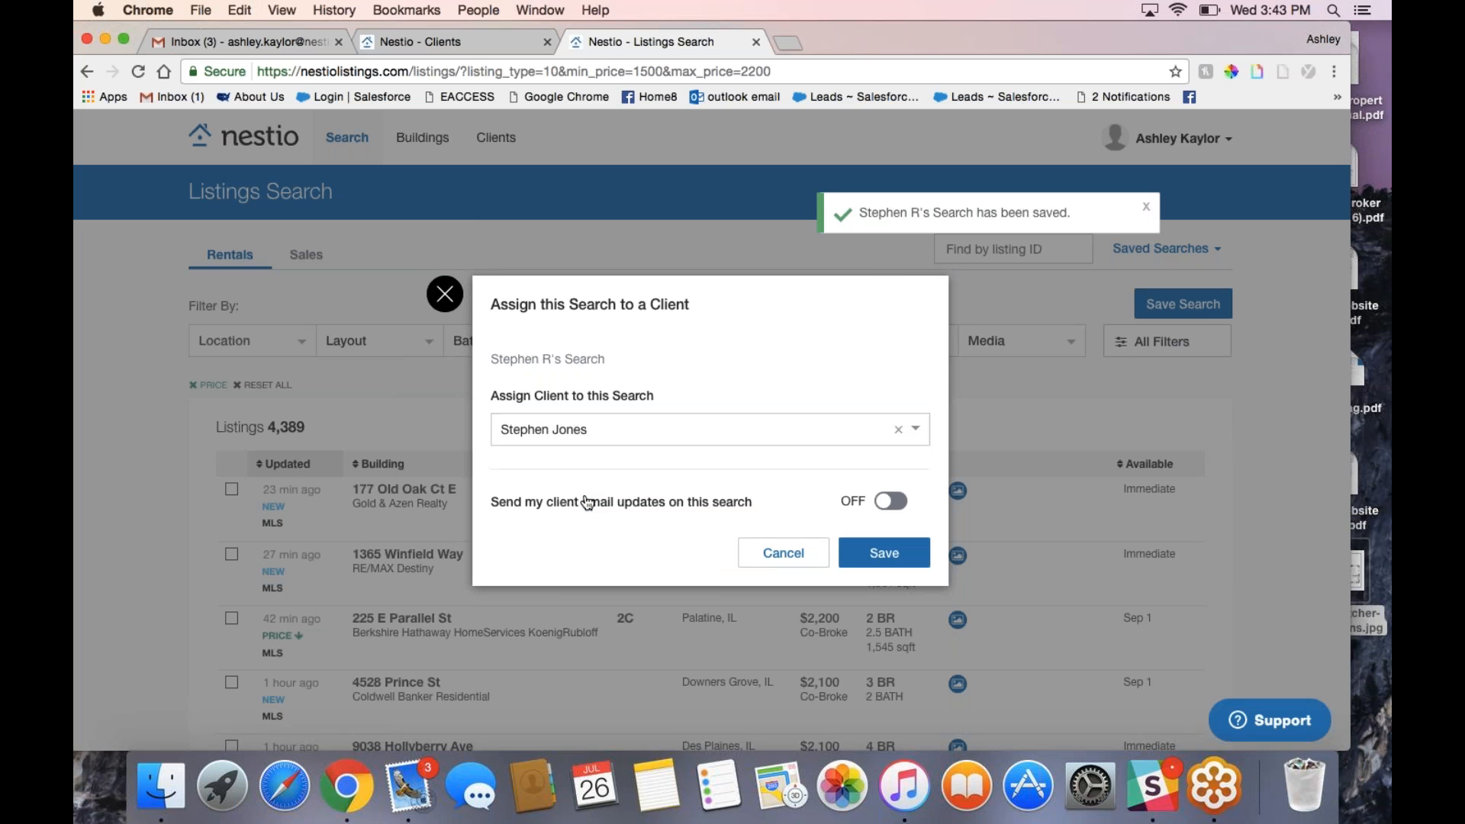
Step: Turn on client email updates, keep Street Only location visibility, and save the assignment
{"action": "left_click", "coordinate": [886, 503]}
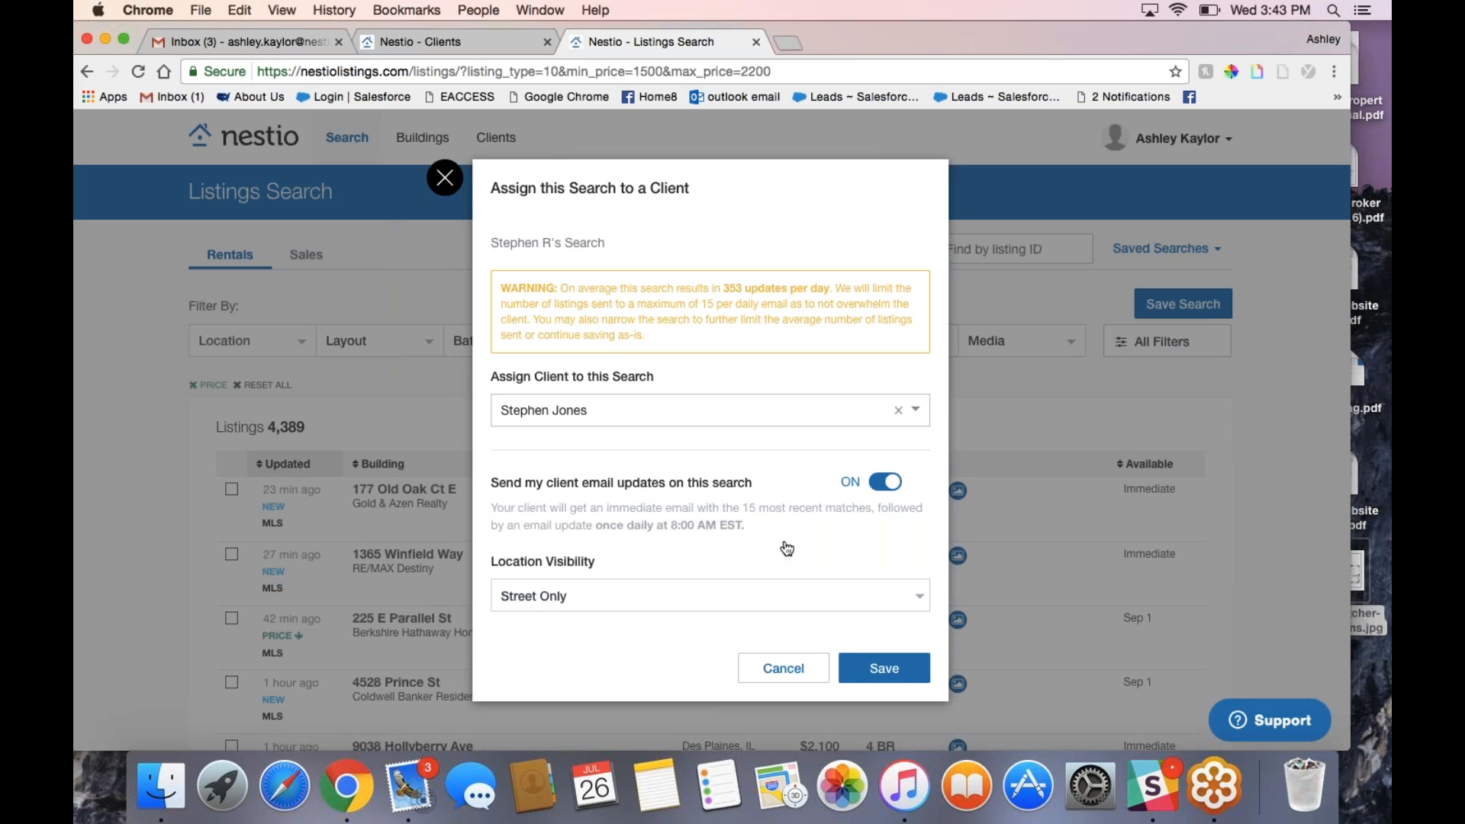
{"action": "left_click_drag", "start_coordinate": [725, 290], "coordinate": [824, 303]}
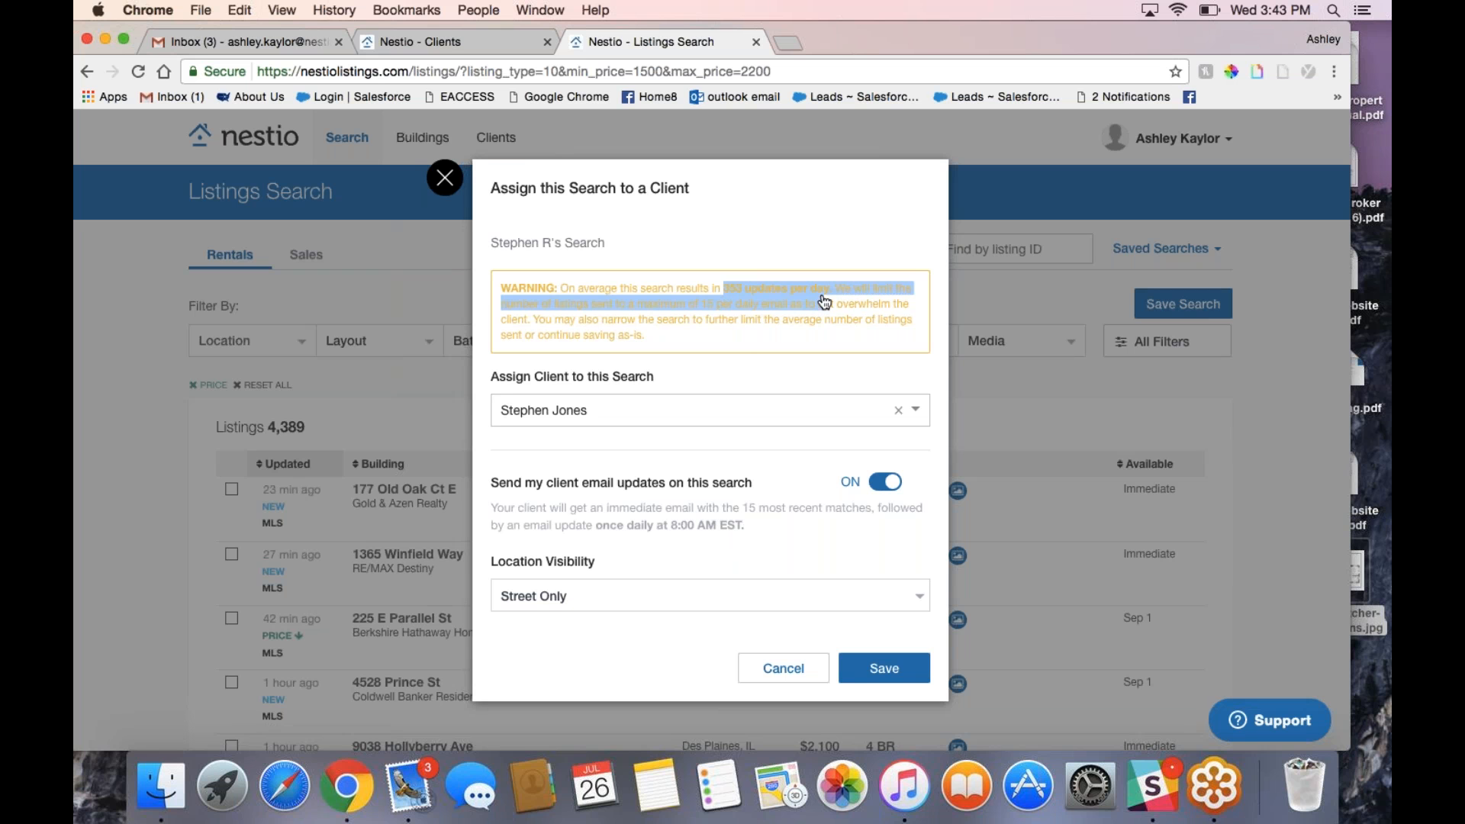
{"action": "left_click", "coordinate": [810, 607]}
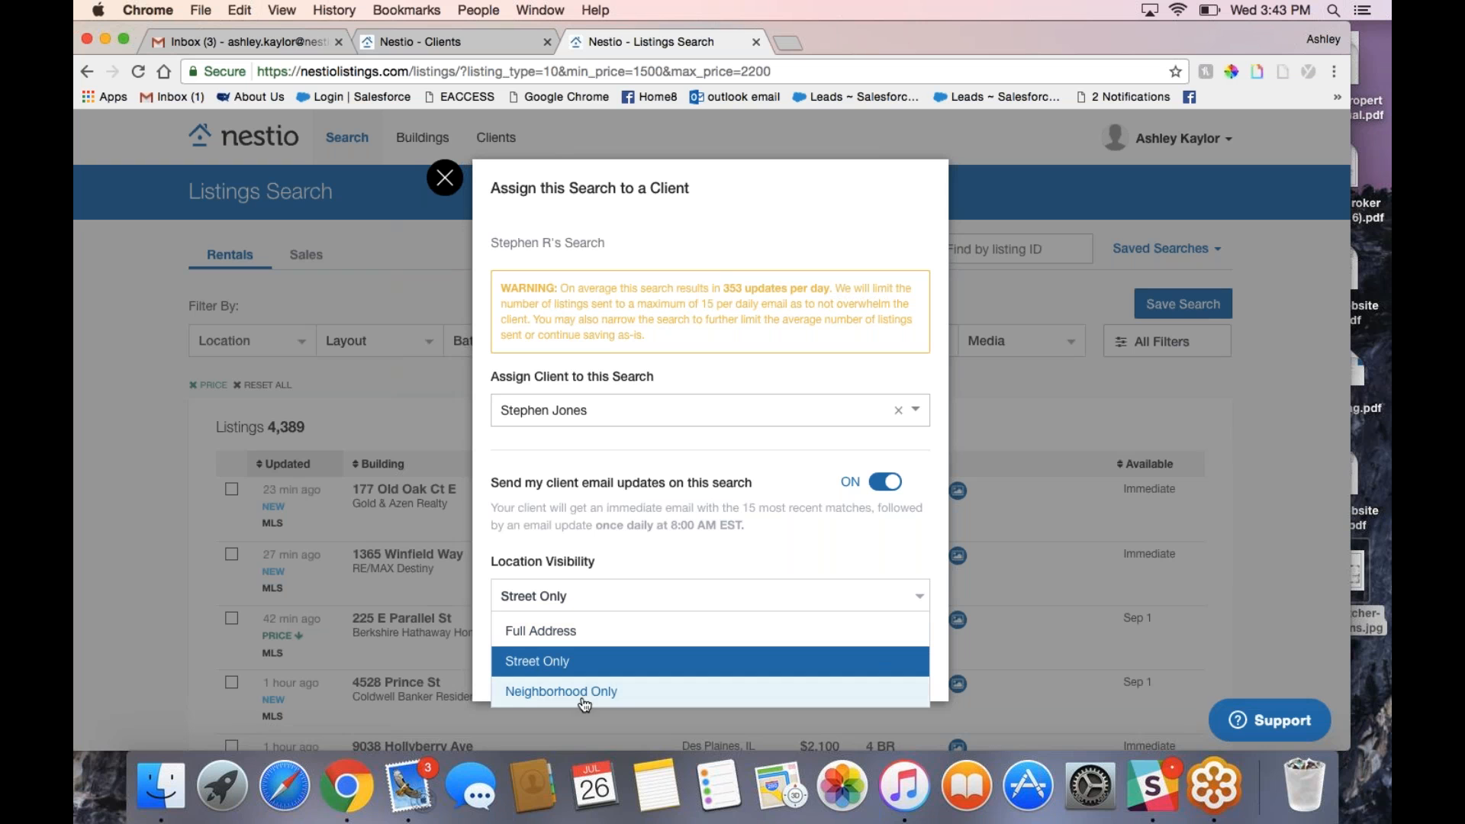
{"action": "left_click", "coordinate": [708, 552]}
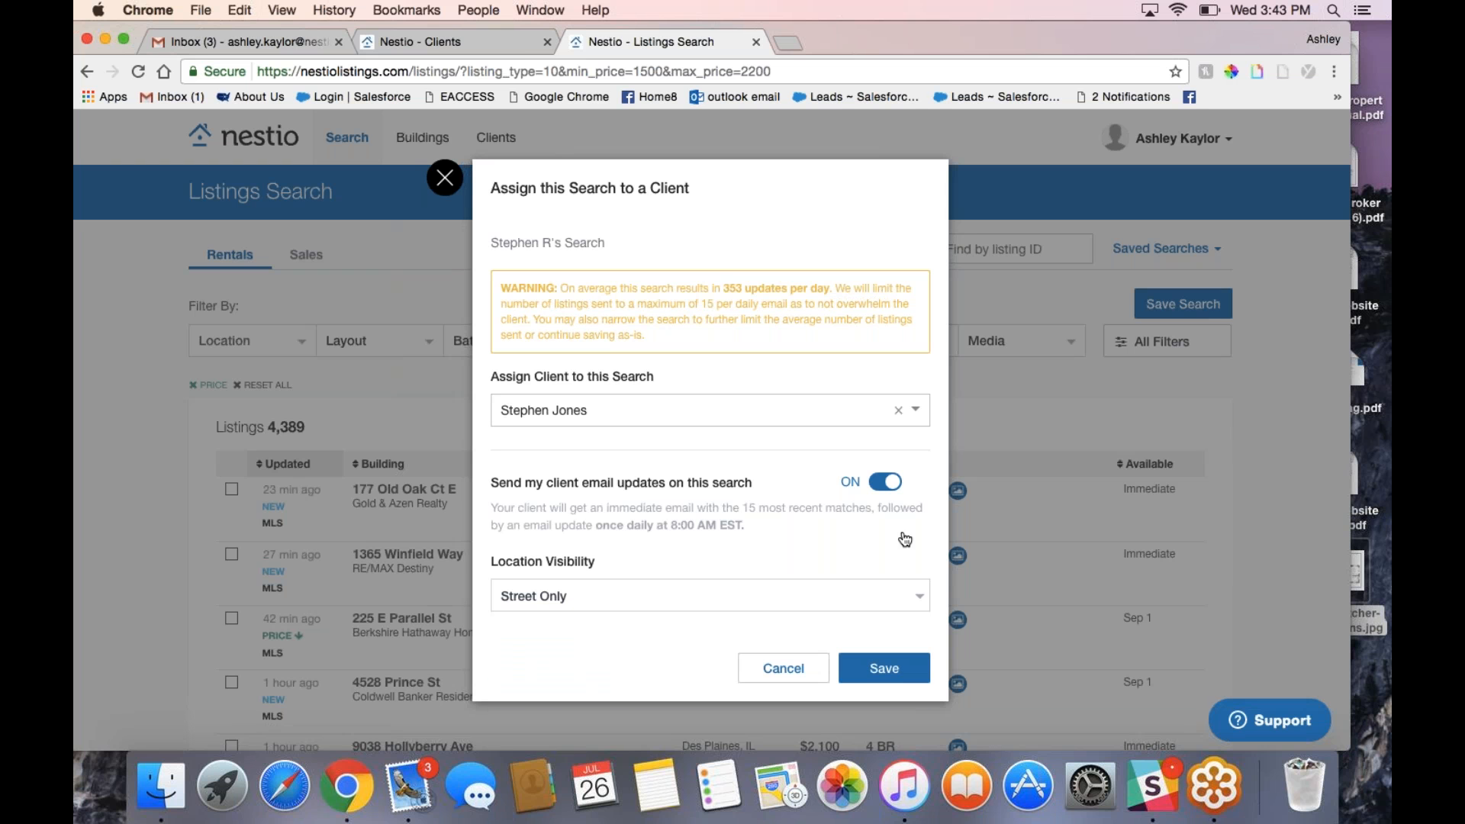
{"action": "left_click", "coordinate": [861, 676]}
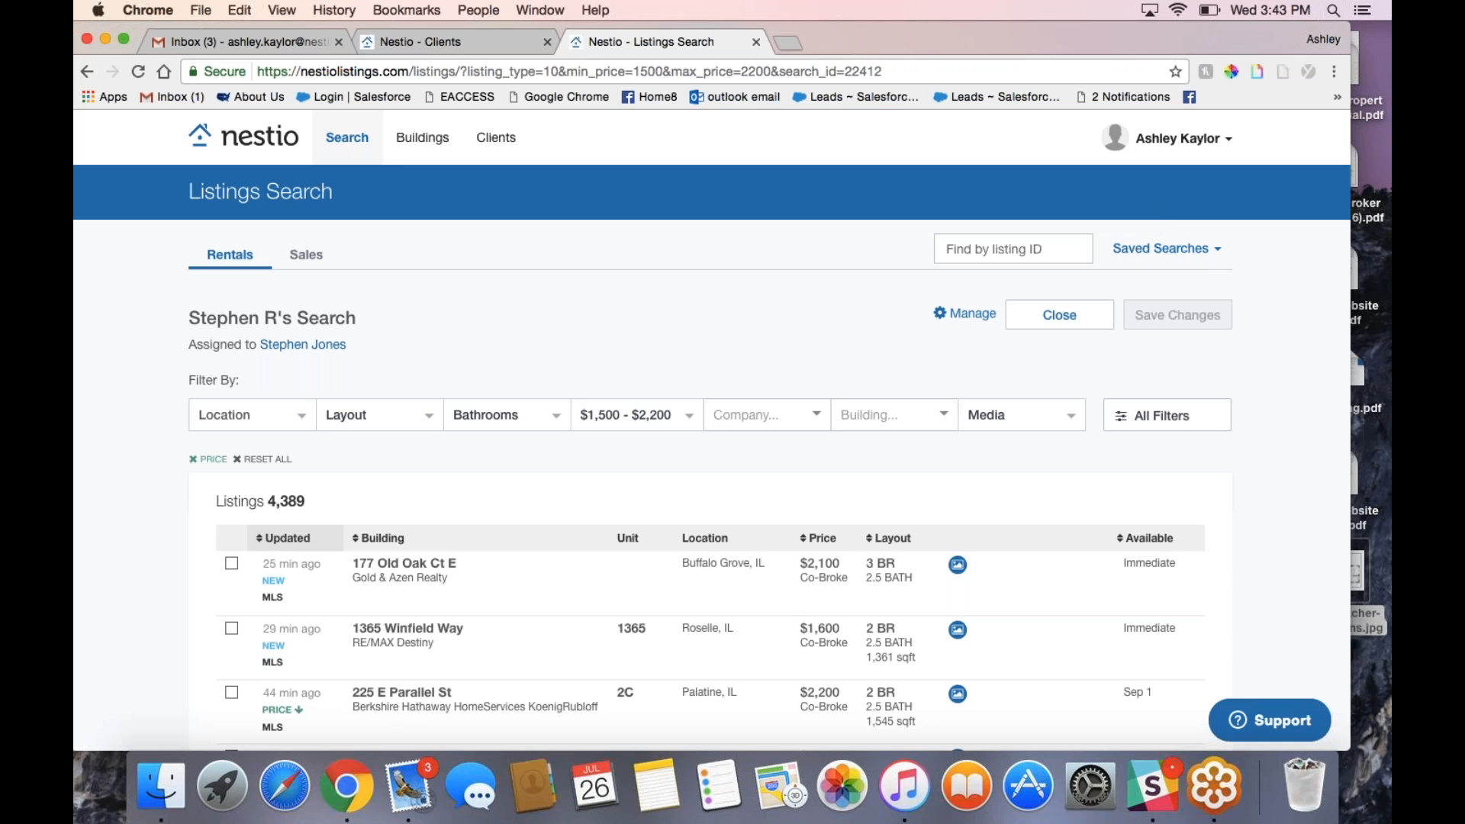
Step: Switch off both agent and client email updates on the client's saved search and save
{"action": "left_click", "coordinate": [1161, 249]}
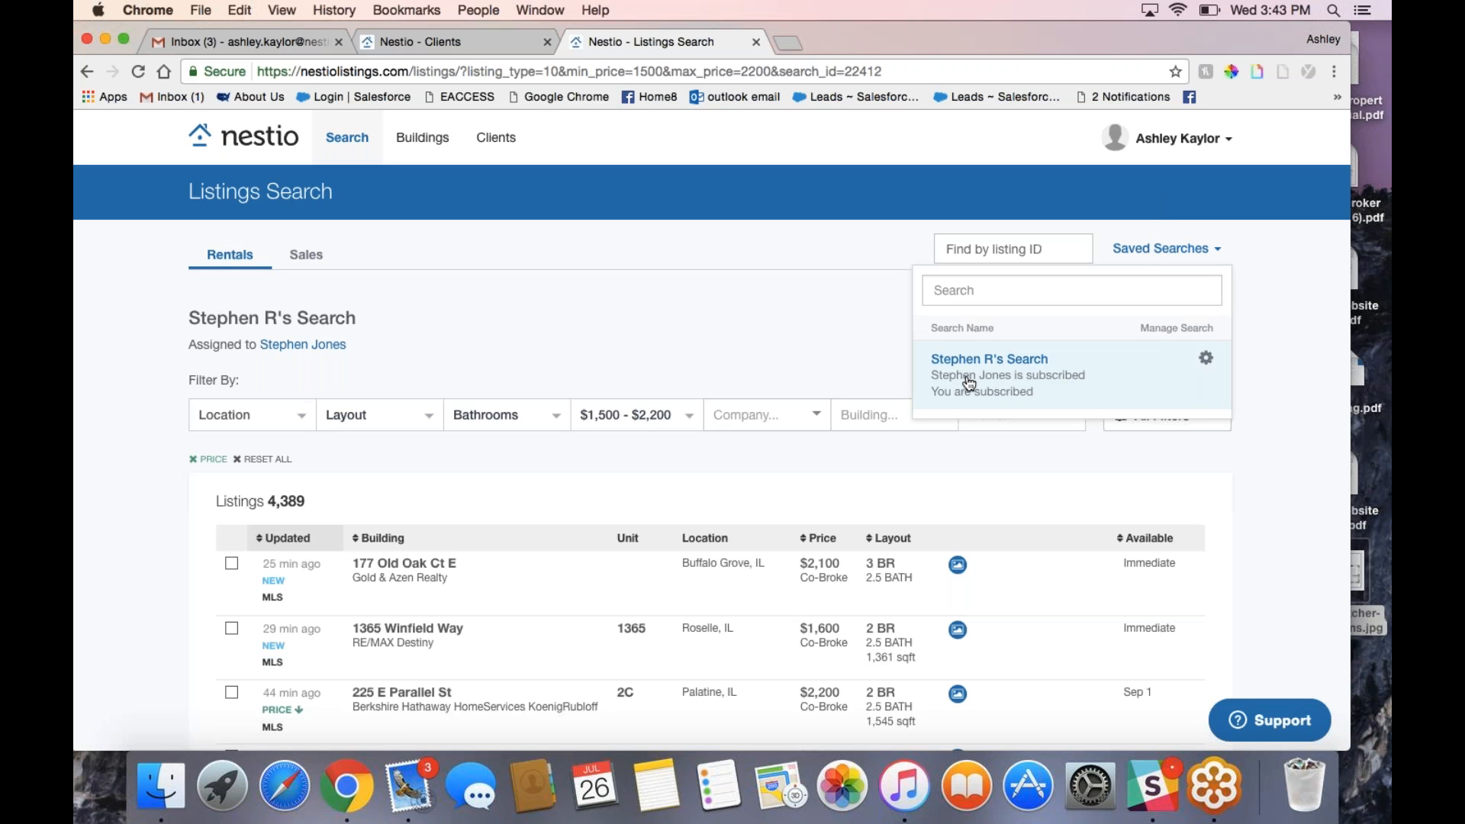
{"action": "left_click", "coordinate": [1207, 362]}
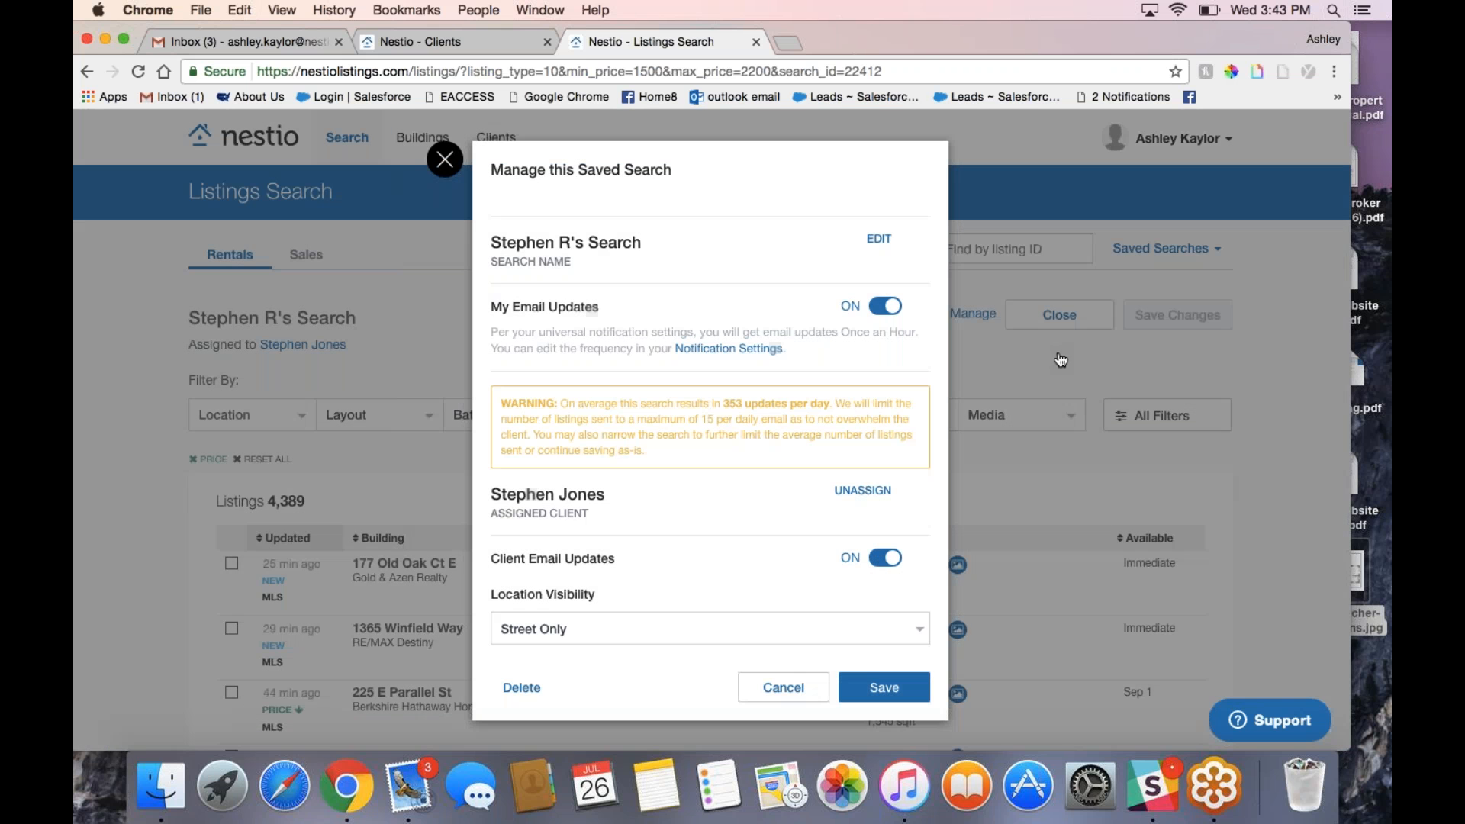
{"action": "left_click", "coordinate": [885, 305]}
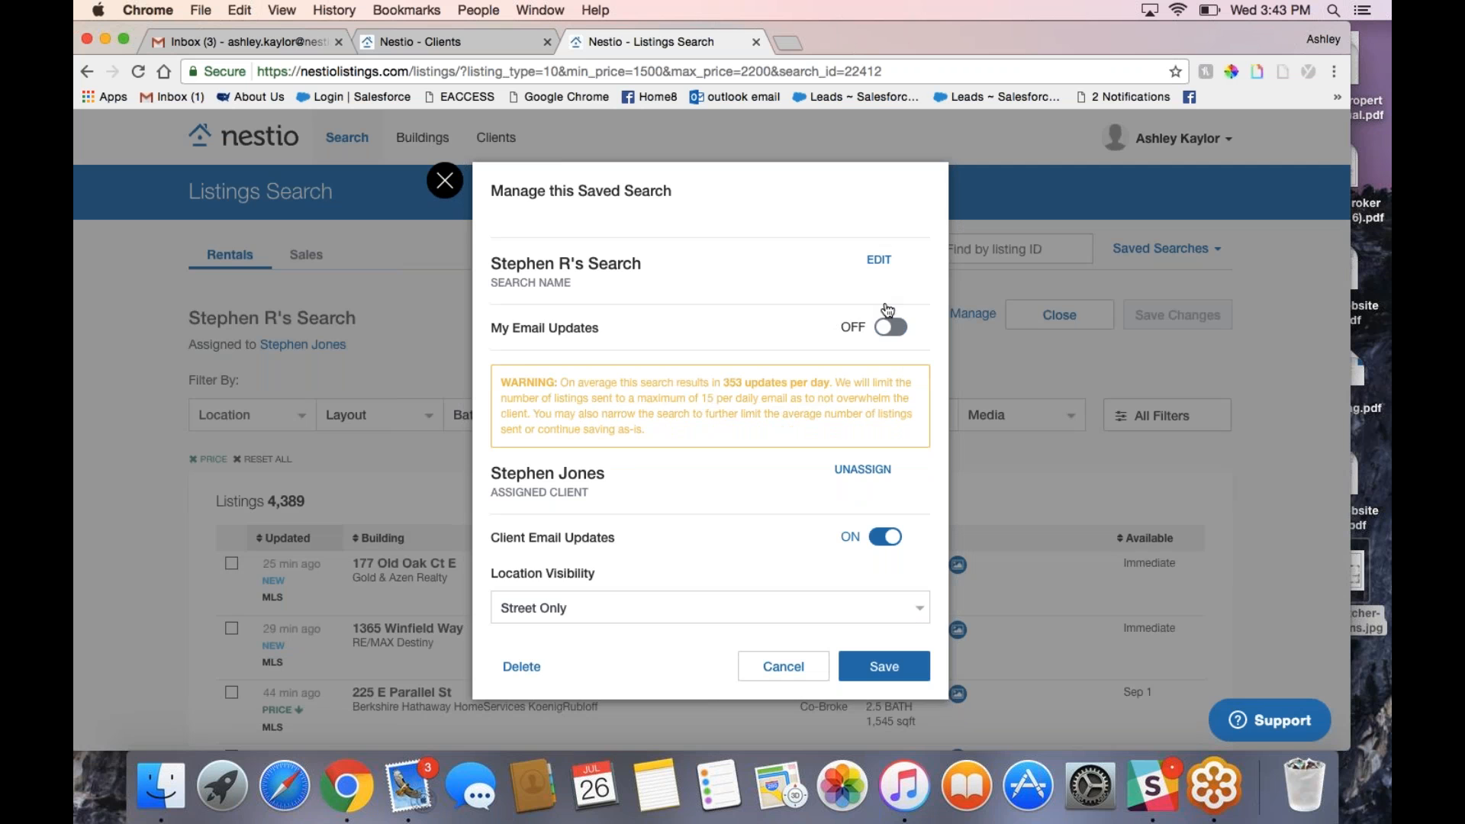
{"action": "left_click", "coordinate": [885, 535]}
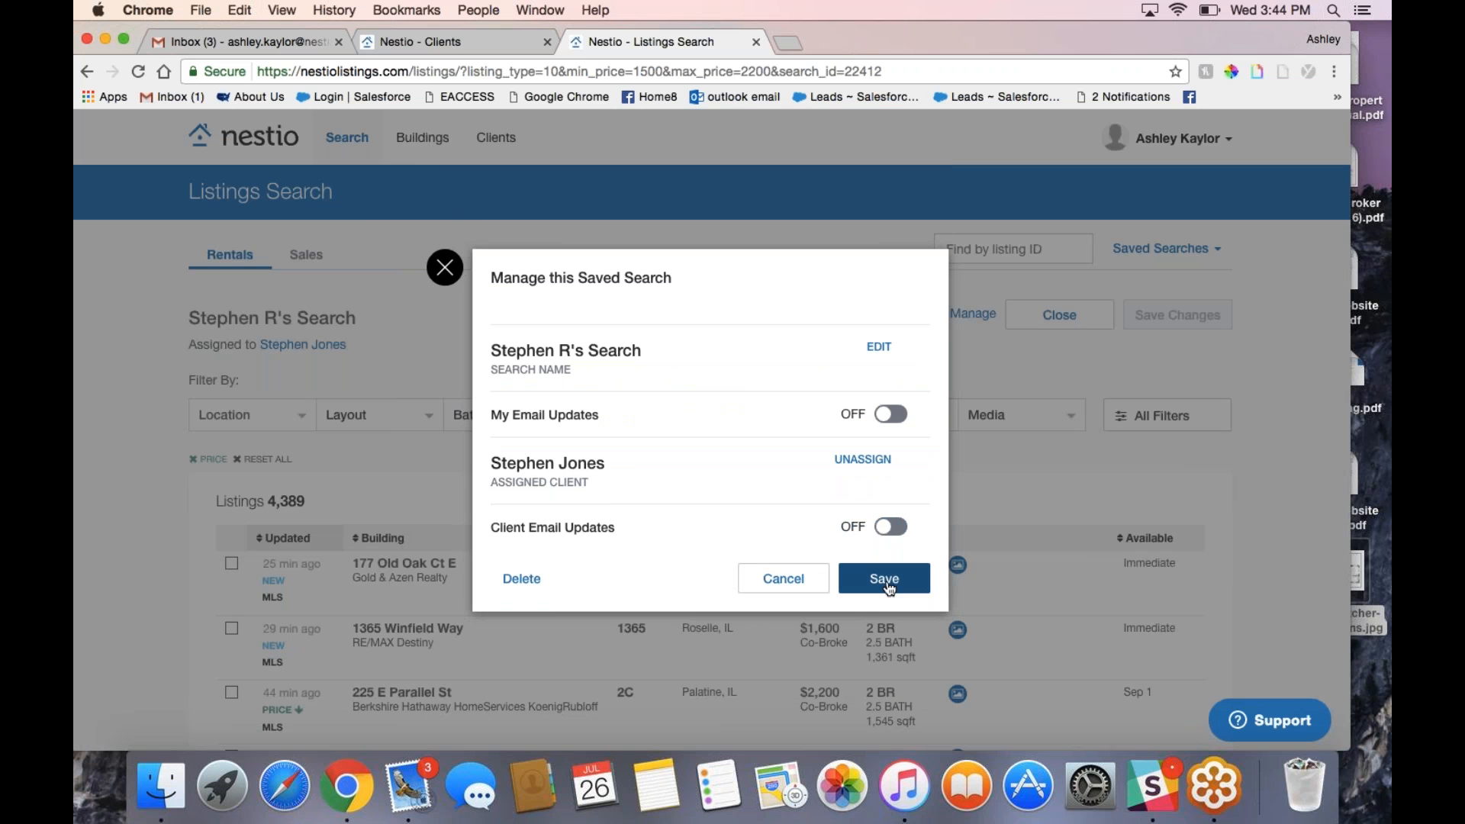
{"action": "left_click", "coordinate": [887, 584]}
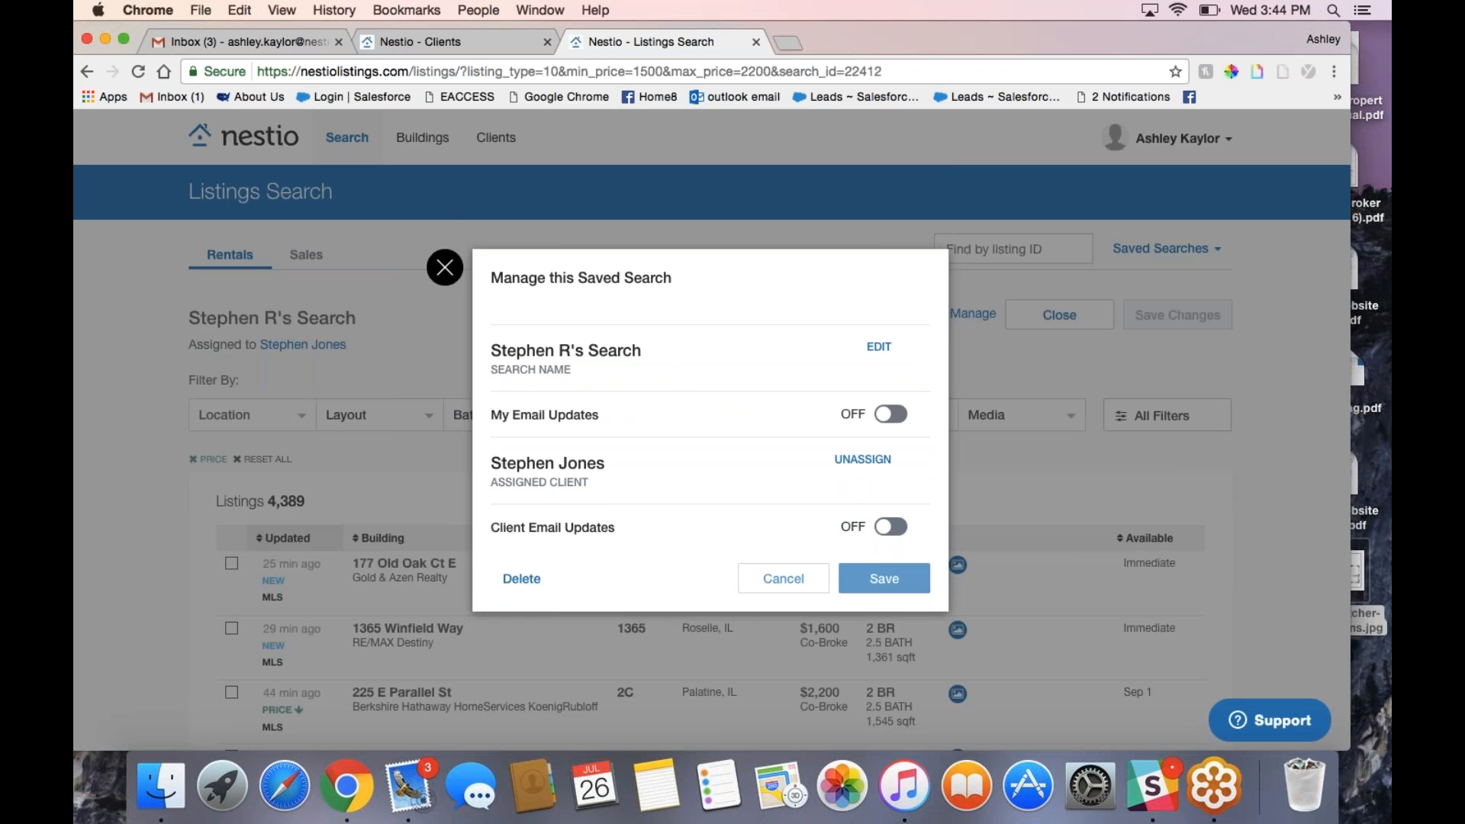
{"action": "scroll", "coordinate": [202, 534], "scroll_direction": "down", "scroll_amount": 5}
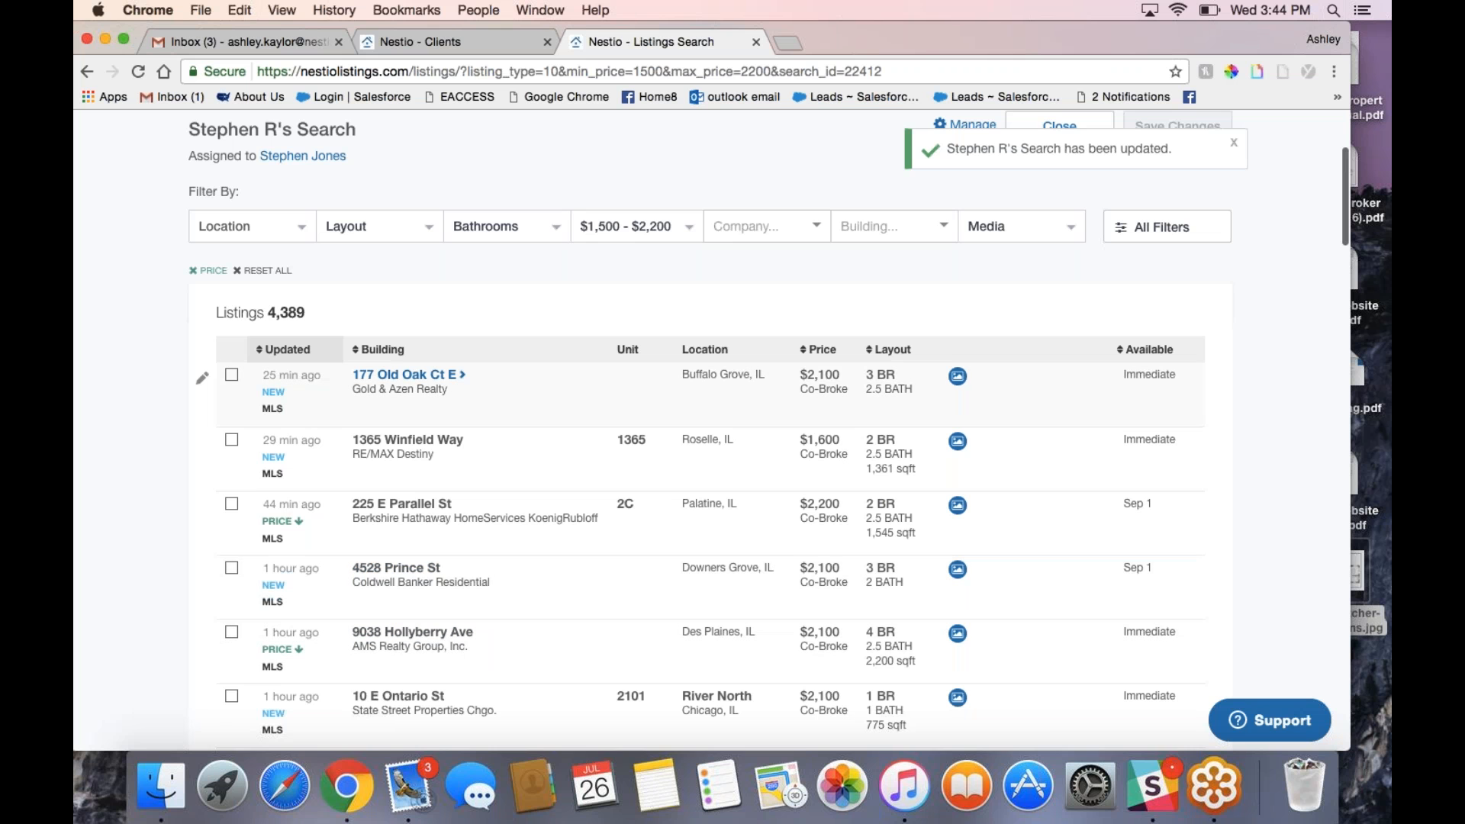
{"action": "left_click", "coordinate": [232, 376]}
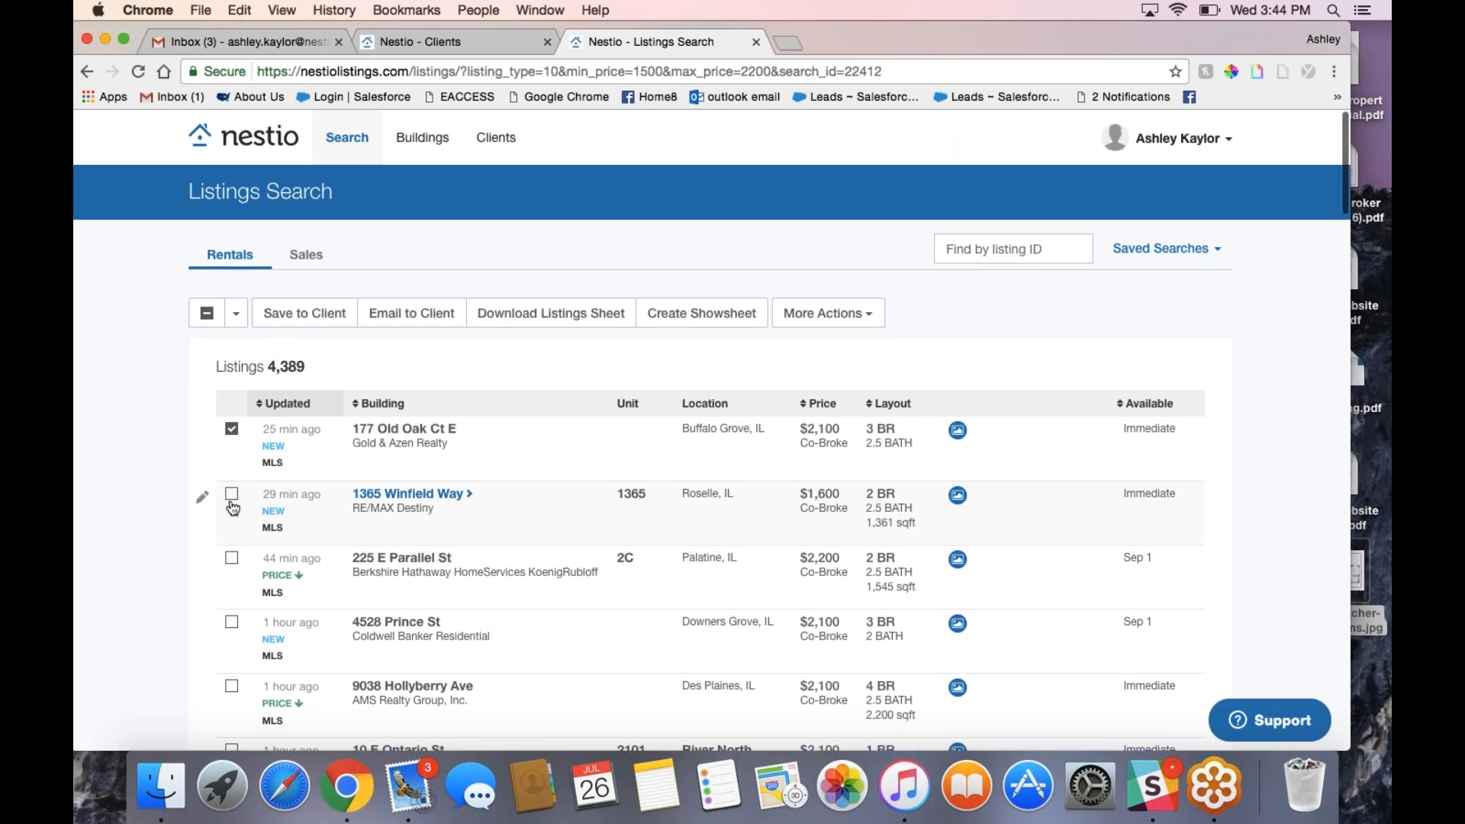
{"action": "left_click", "coordinate": [233, 558]}
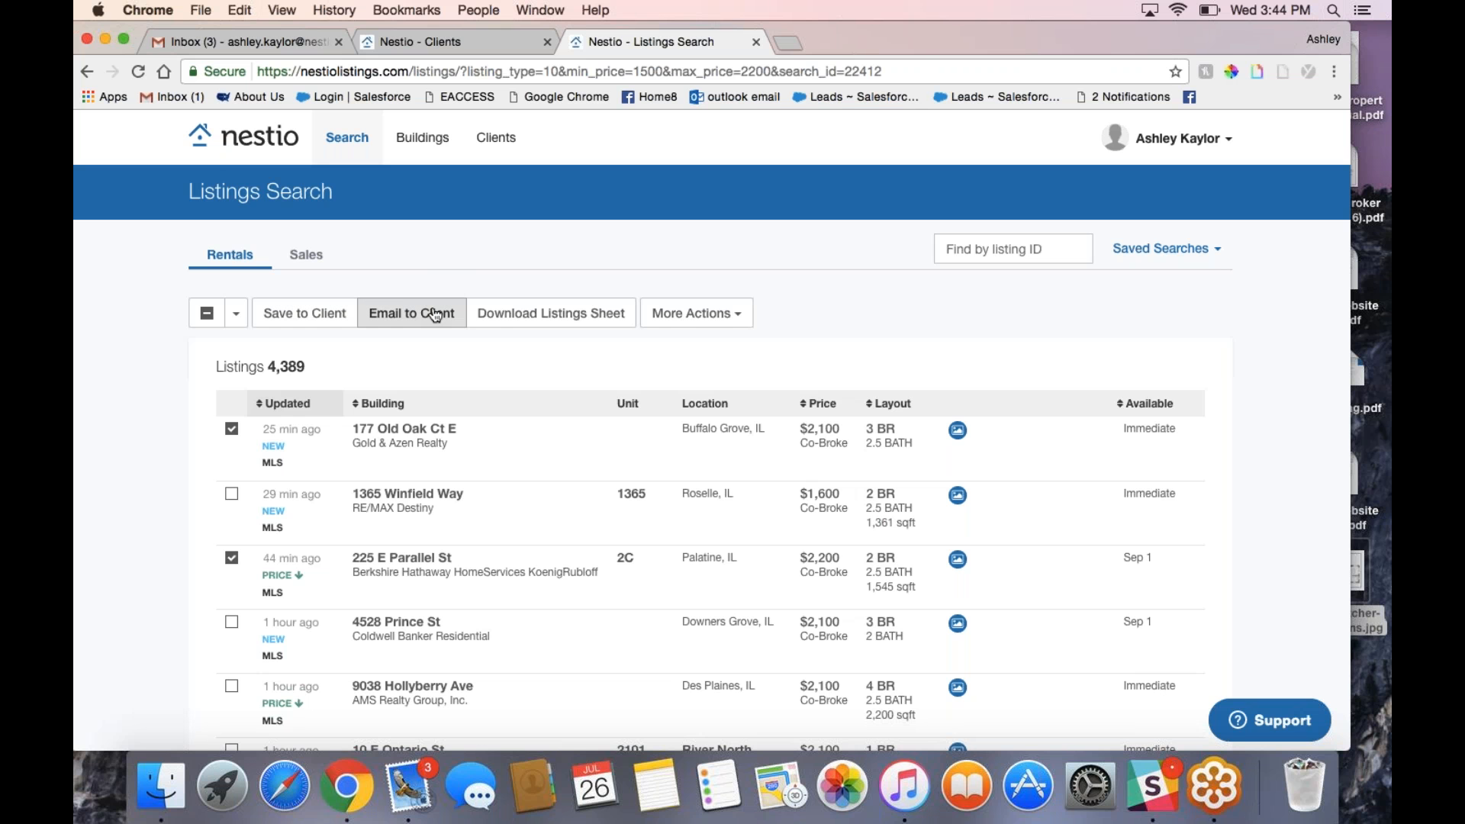
{"action": "left_click", "coordinate": [304, 314]}
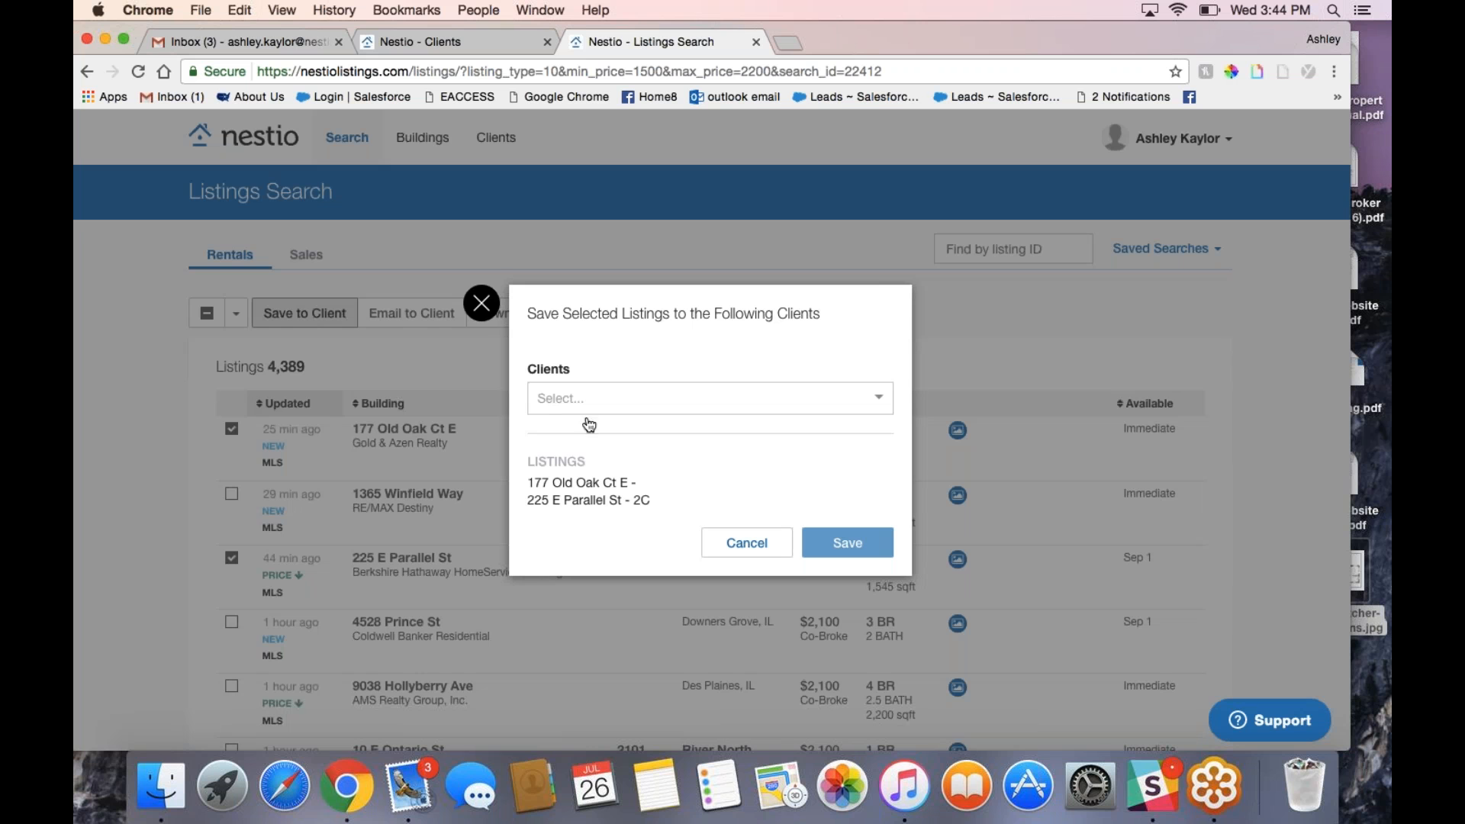
{"action": "left_click", "coordinate": [586, 401]}
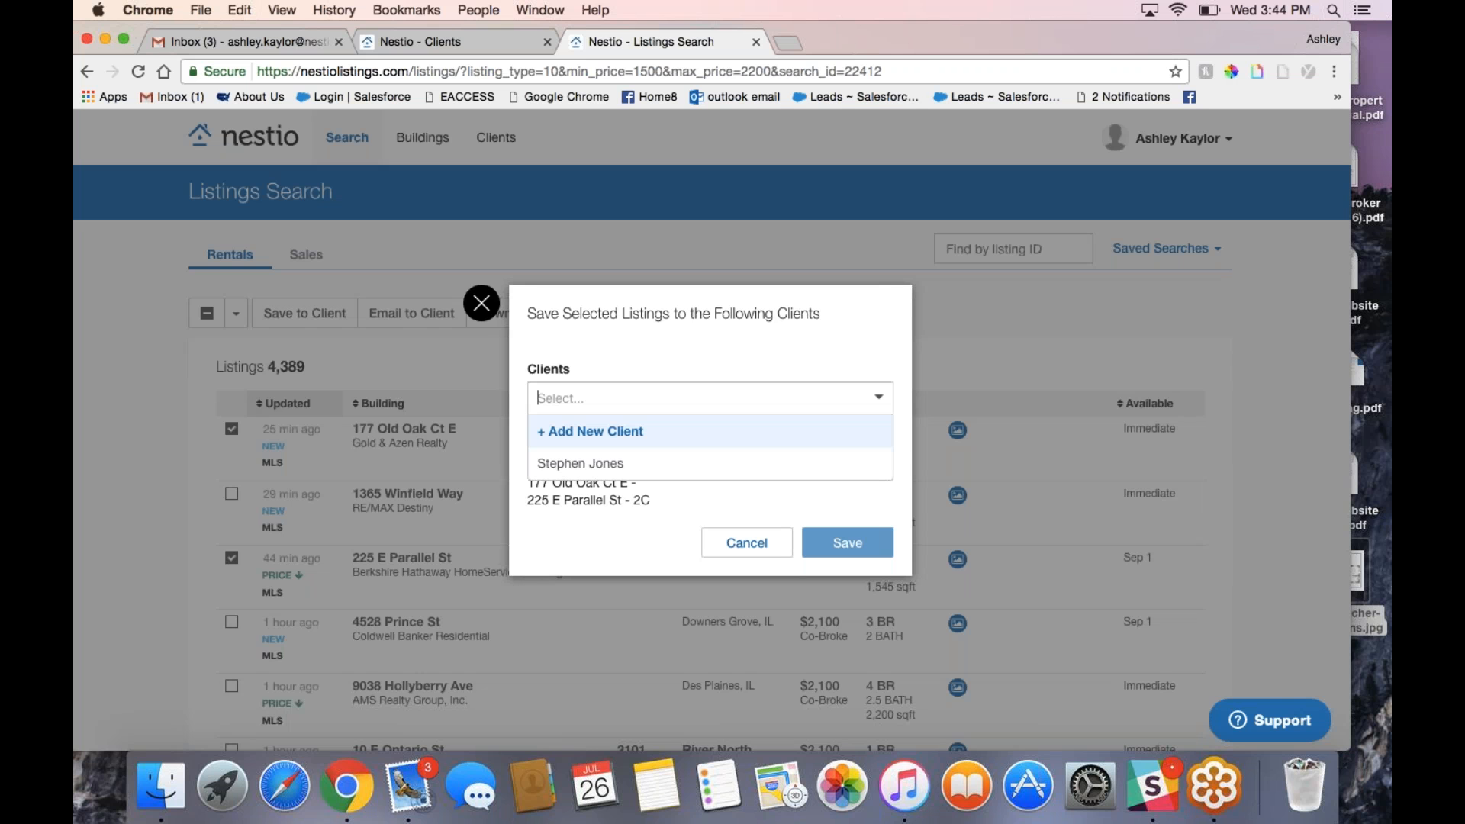
{"action": "left_click", "coordinate": [595, 466]}
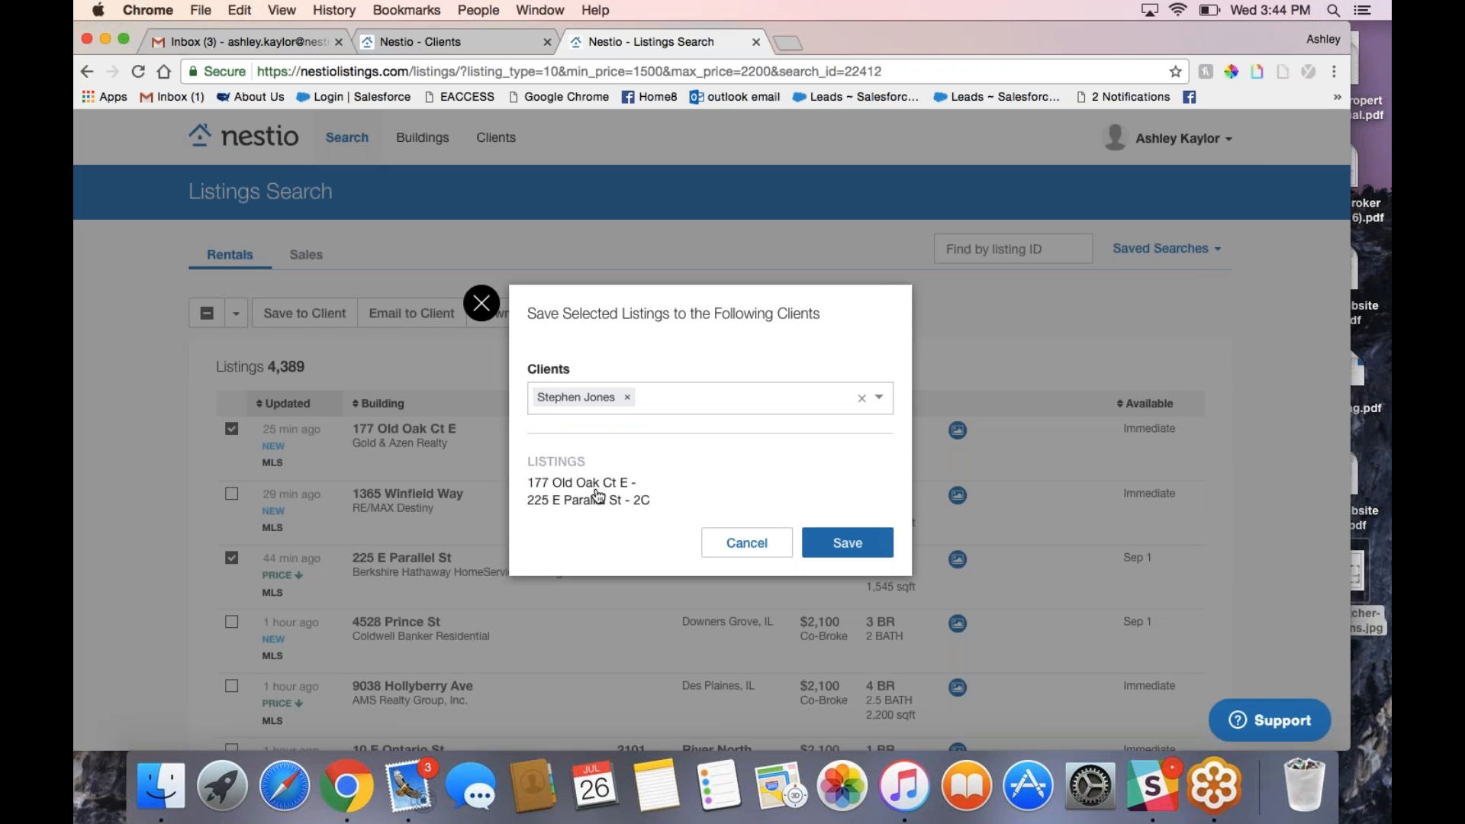
{"action": "left_click", "coordinate": [858, 543]}
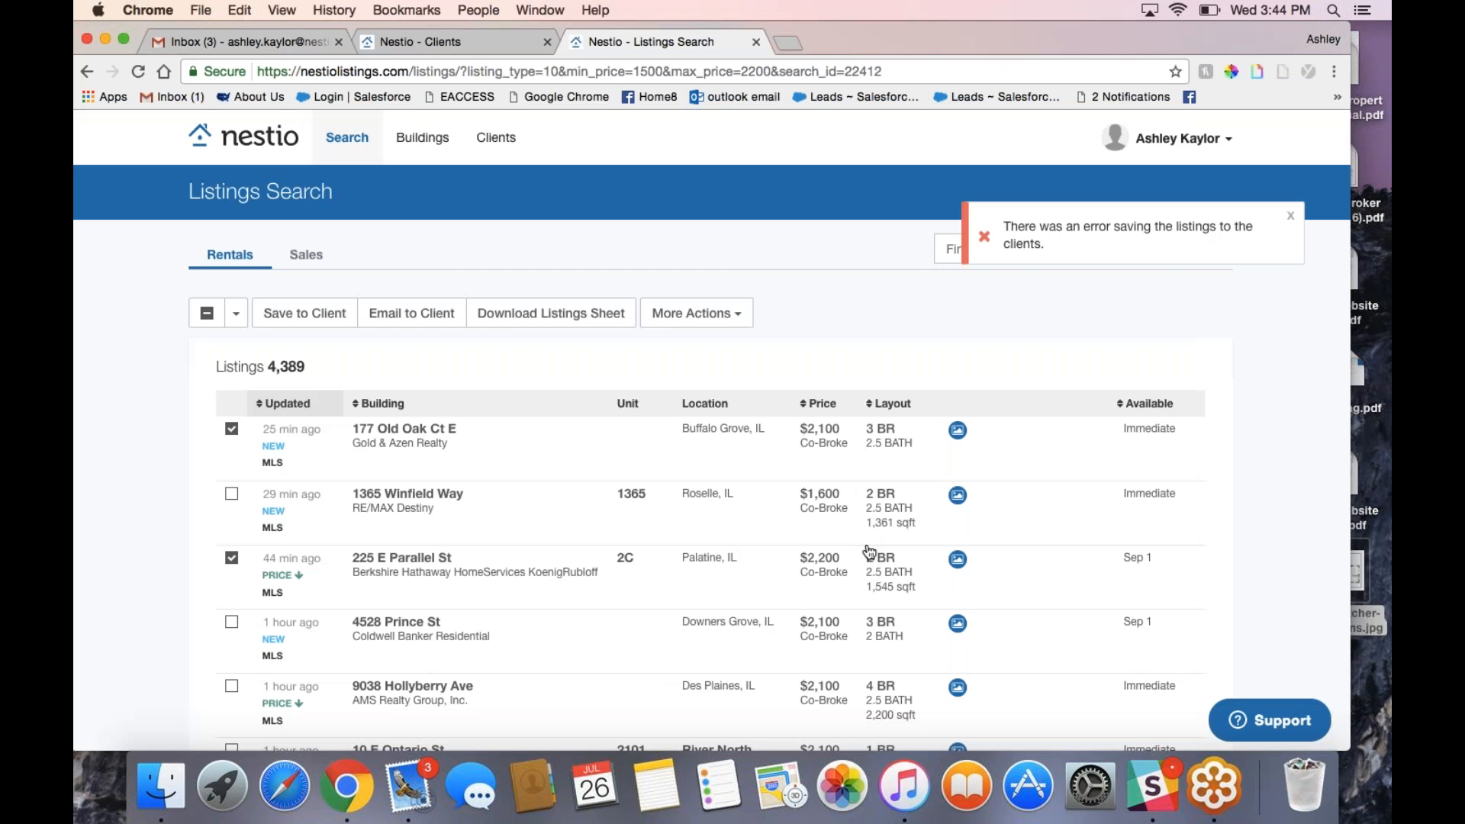
{"action": "left_click", "coordinate": [232, 429]}
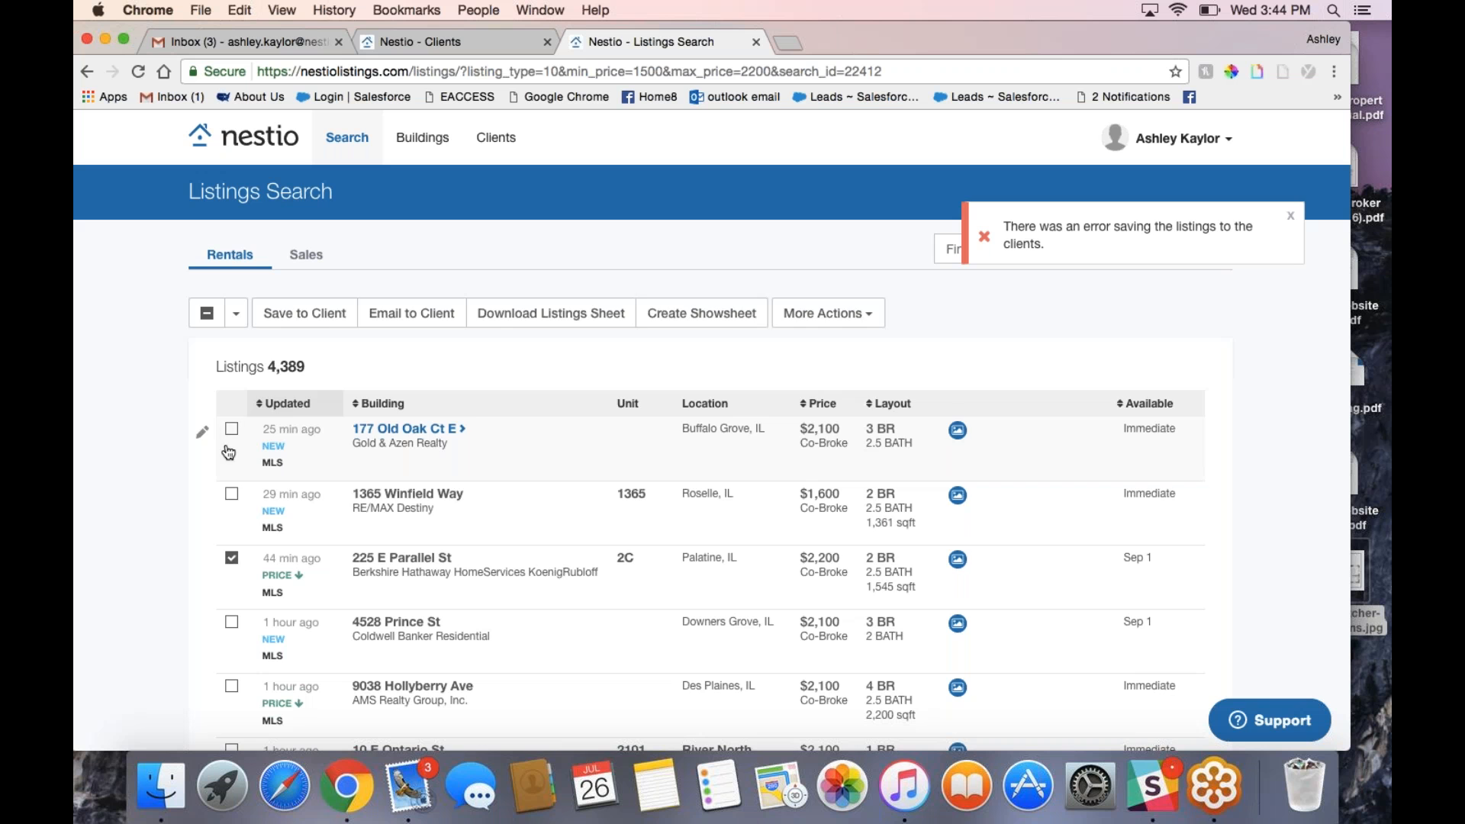
{"action": "left_click", "coordinate": [231, 557]}
{"action": "scroll", "coordinate": [231, 558], "scroll_direction": "down", "scroll_amount": 3}
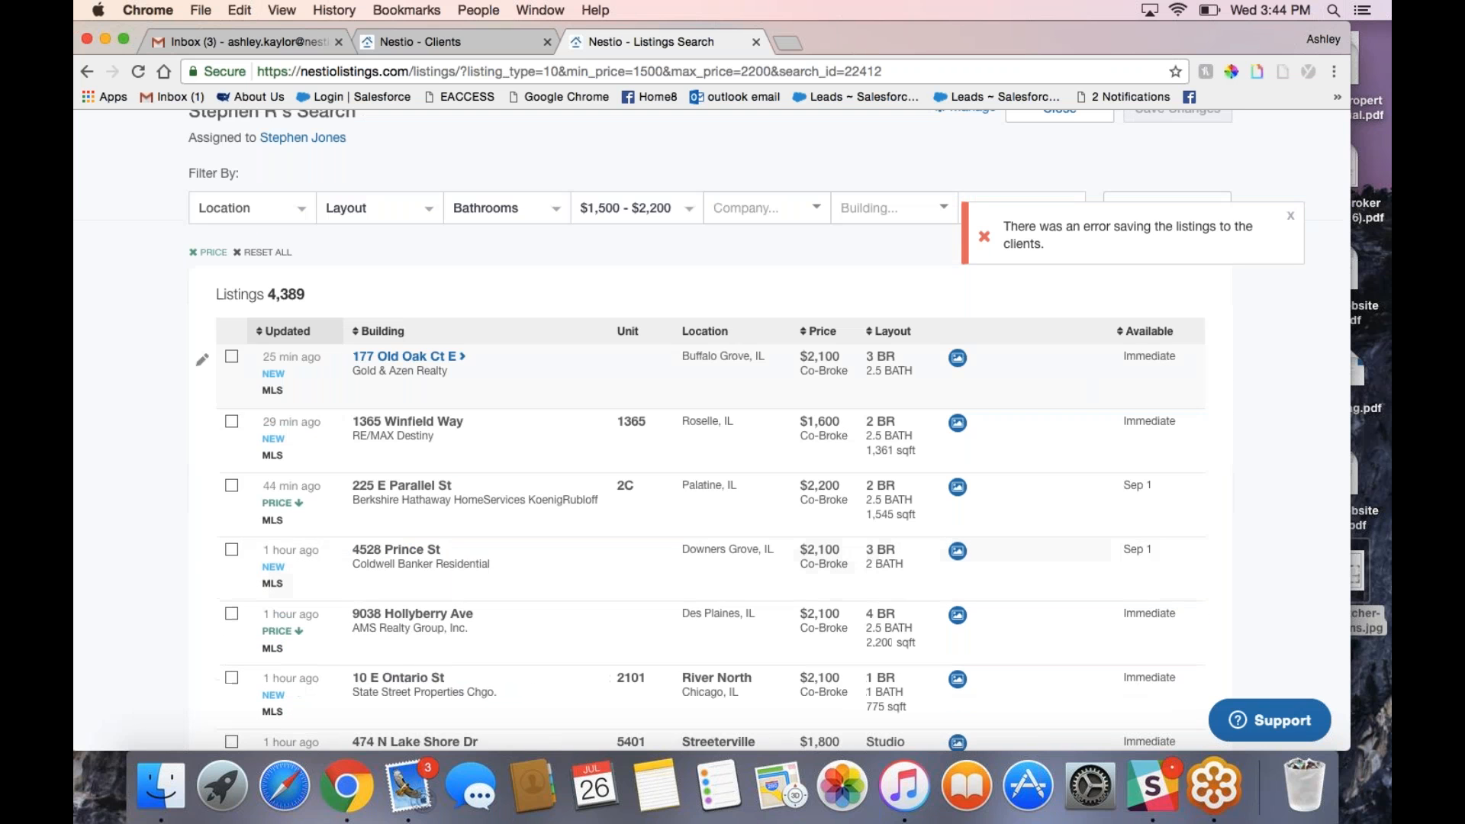
{"action": "left_click", "coordinate": [231, 549]}
{"action": "scroll", "coordinate": [231, 549], "scroll_direction": "down", "scroll_amount": 2}
{"action": "left_click", "coordinate": [231, 608]}
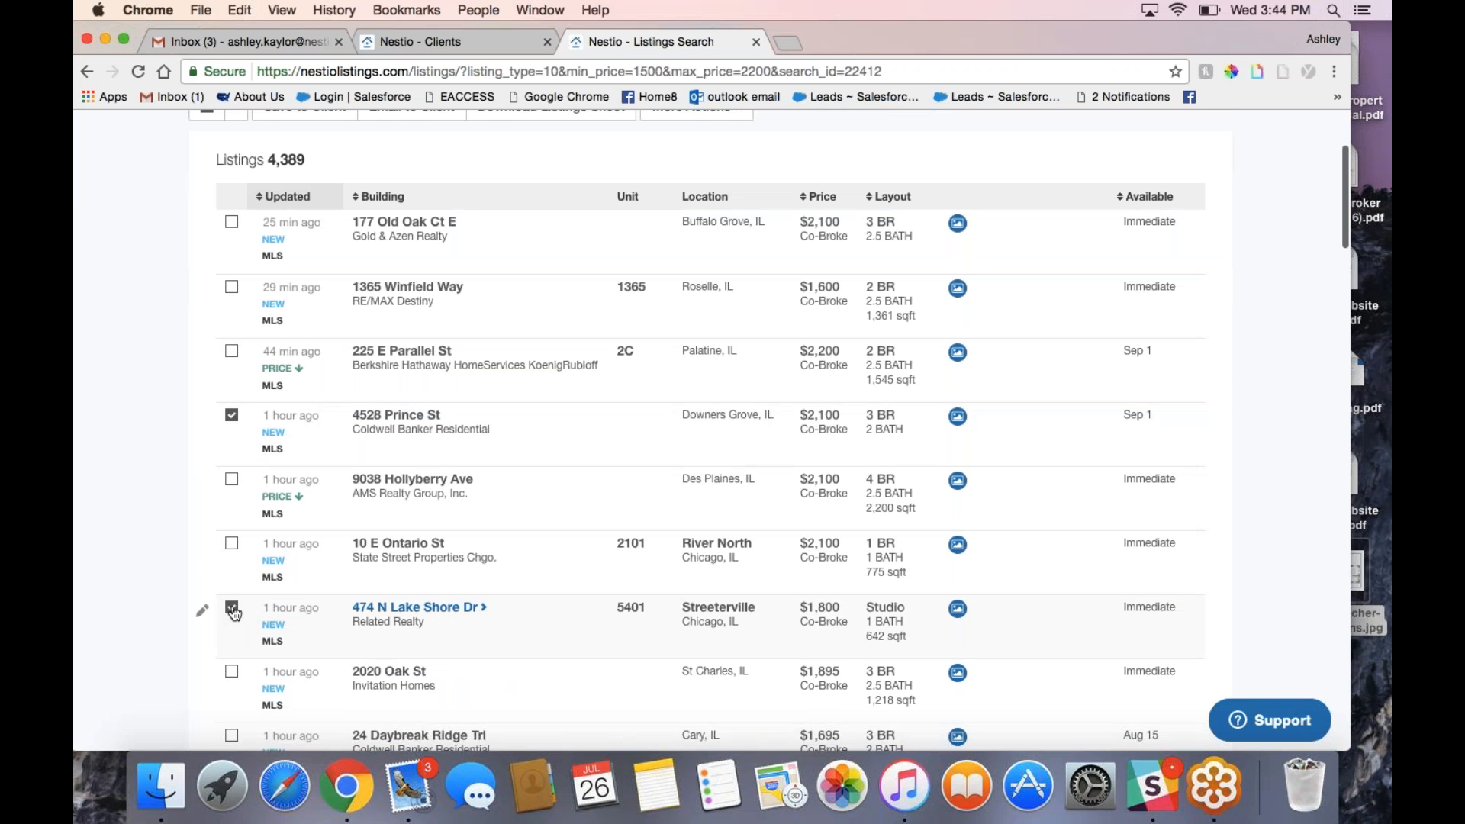
{"action": "left_click", "coordinate": [231, 543]}
{"action": "scroll", "coordinate": [404, 359], "scroll_direction": "up", "scroll_amount": 3}
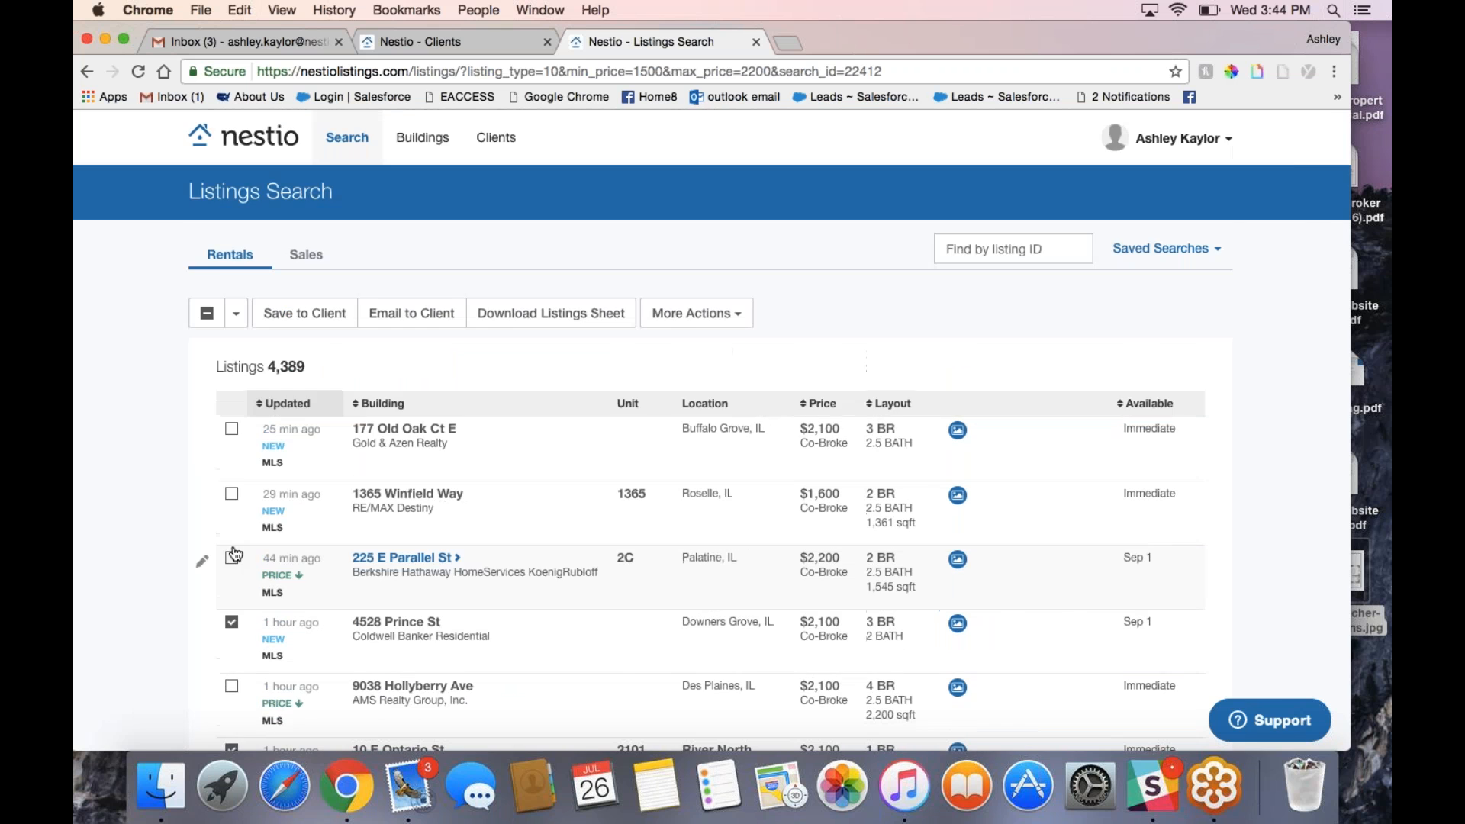
Step: Start an email of the selected listings and make the message box taller
{"action": "left_click", "coordinate": [412, 313]}
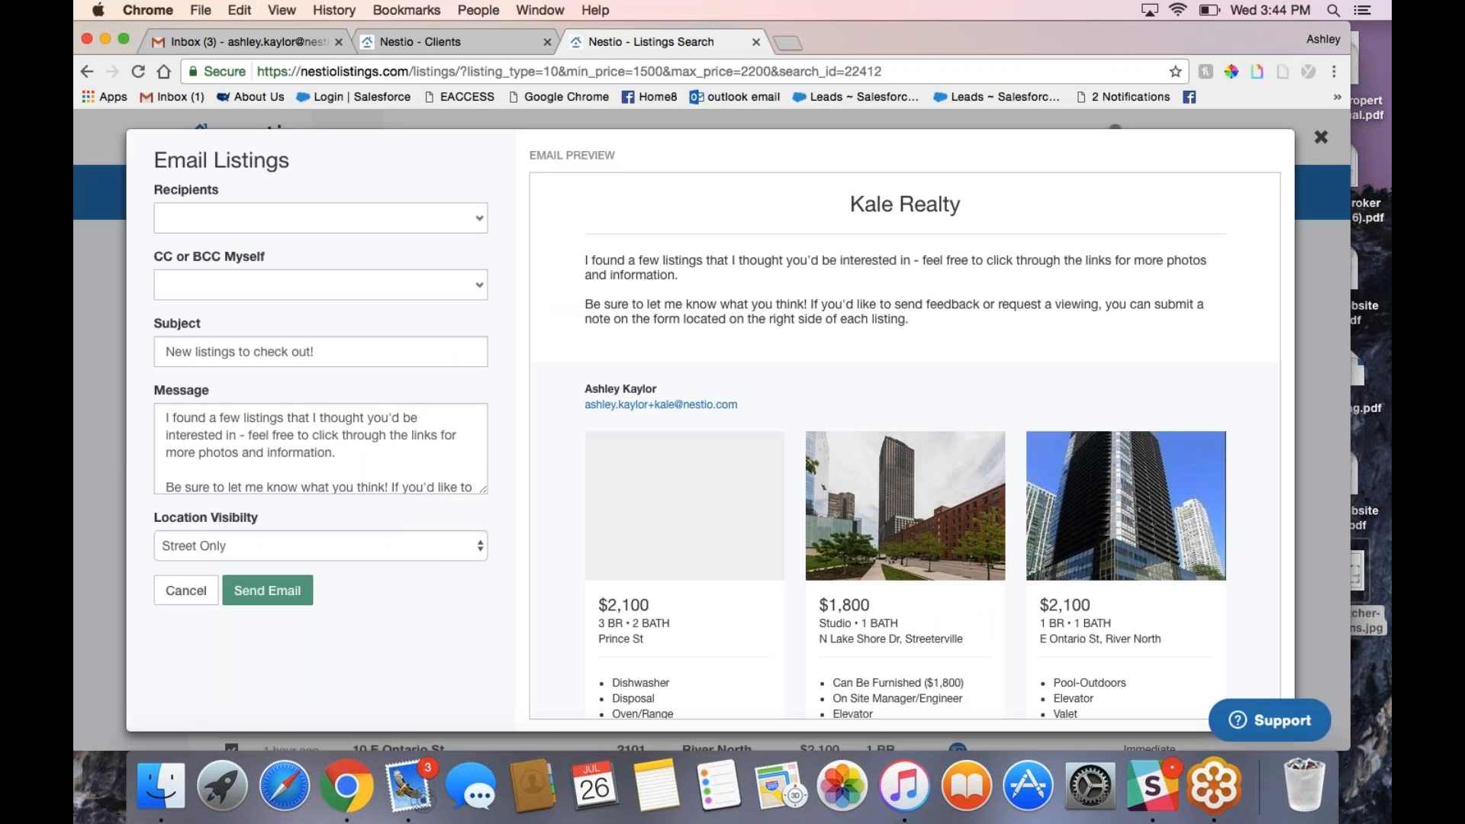
{"action": "left_click_drag", "start_coordinate": [483, 489], "coordinate": [484, 610]}
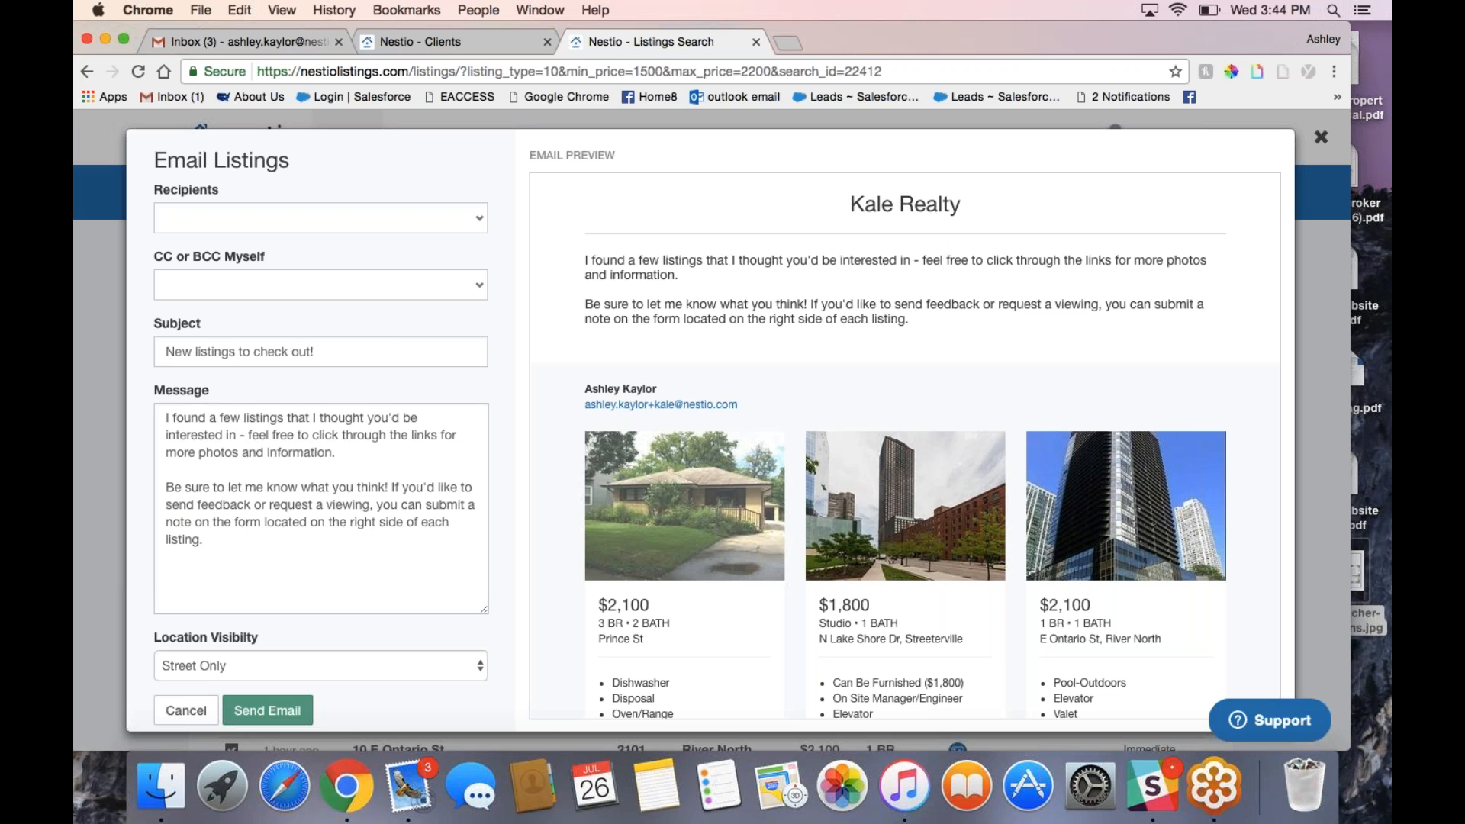
{"action": "left_click_drag", "start_coordinate": [249, 519], "coordinate": [199, 448]}
{"action": "left_click", "coordinate": [224, 514]}
Step: Address the email to the client, set BCC Myself, and review the message body
{"action": "left_click", "coordinate": [246, 226]}
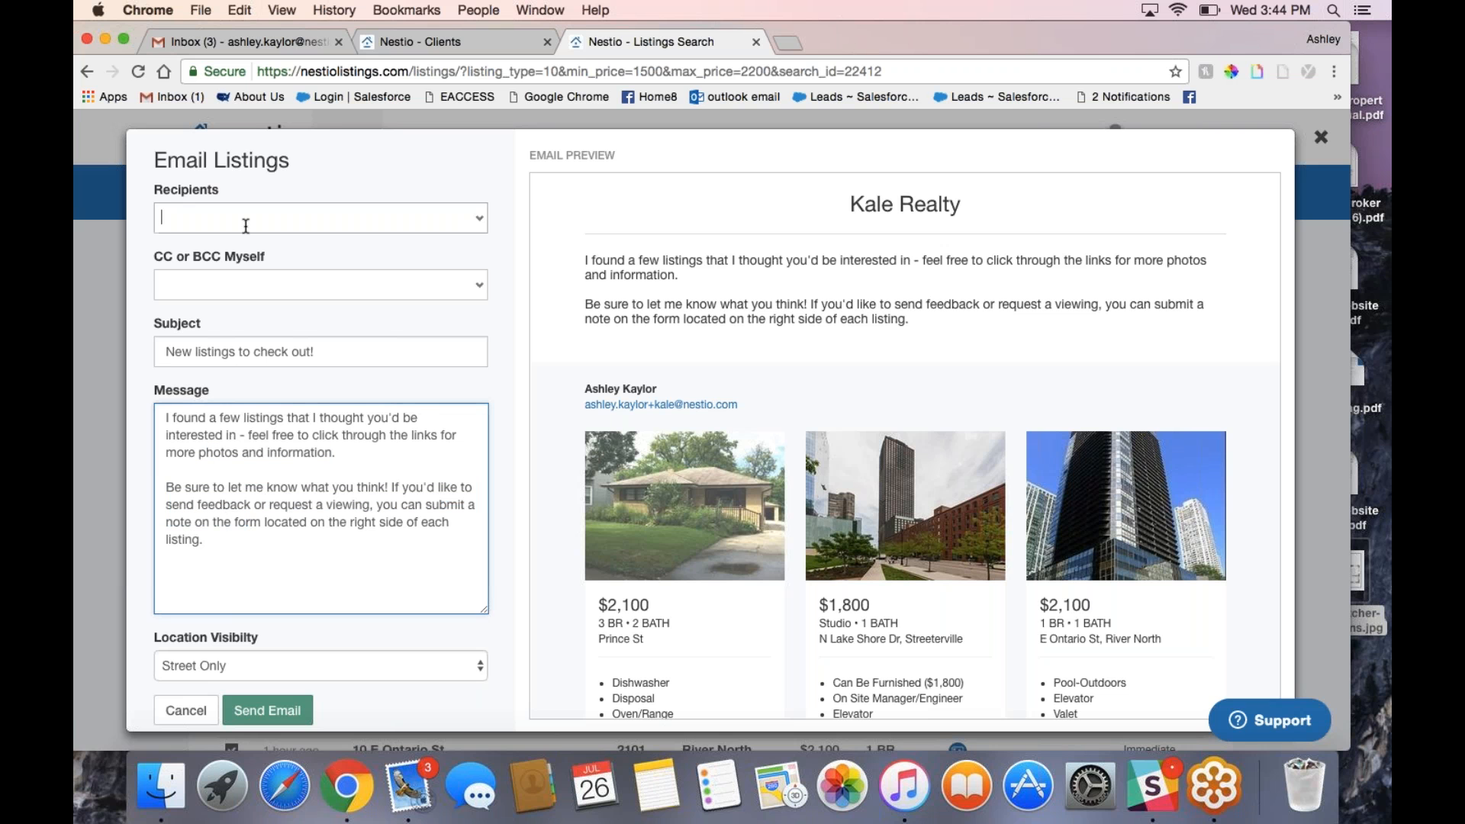
{"action": "type", "text": "step"}
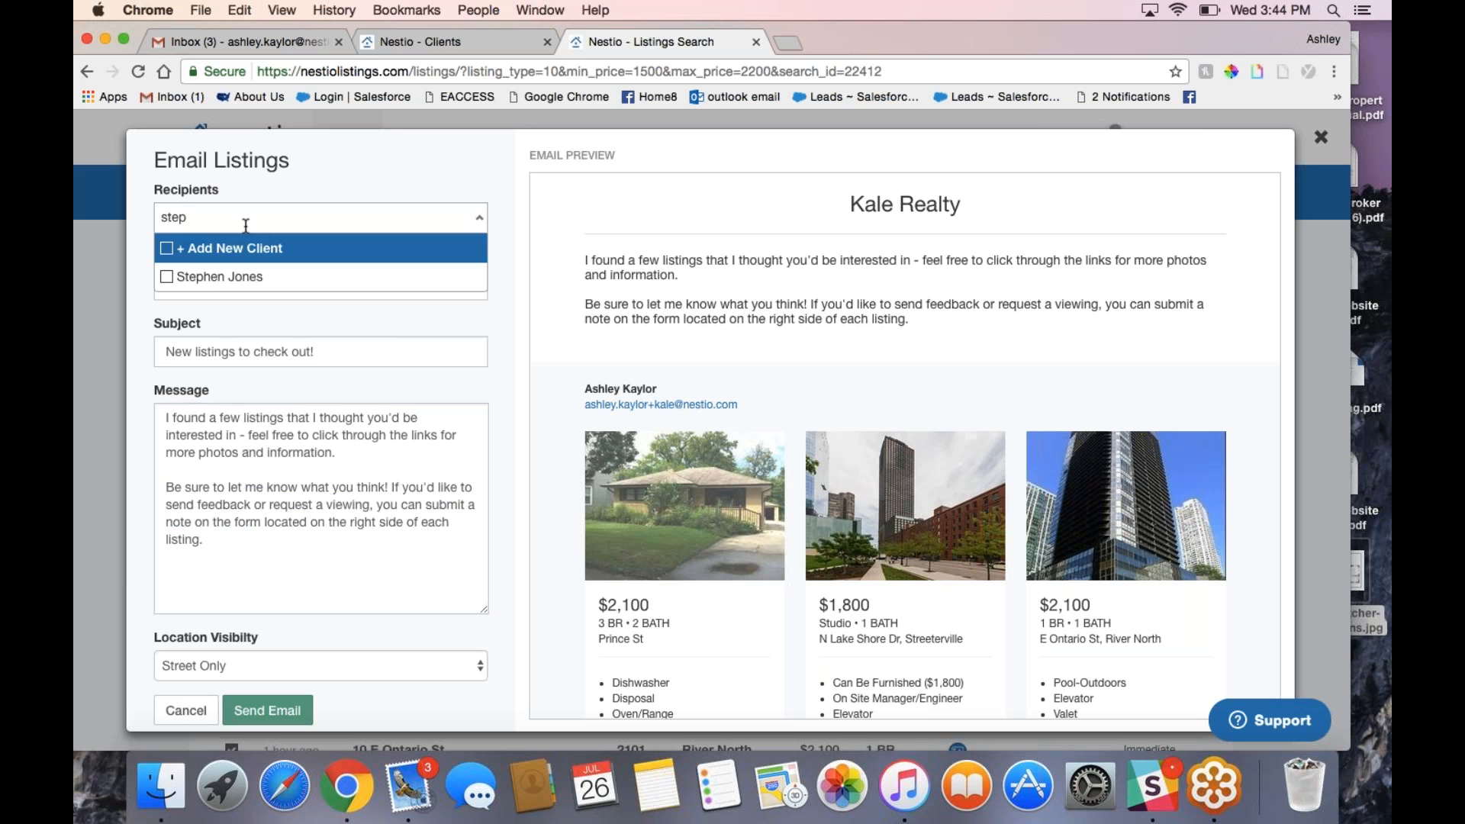
{"action": "left_click", "coordinate": [238, 279]}
{"action": "left_click", "coordinate": [252, 286]}
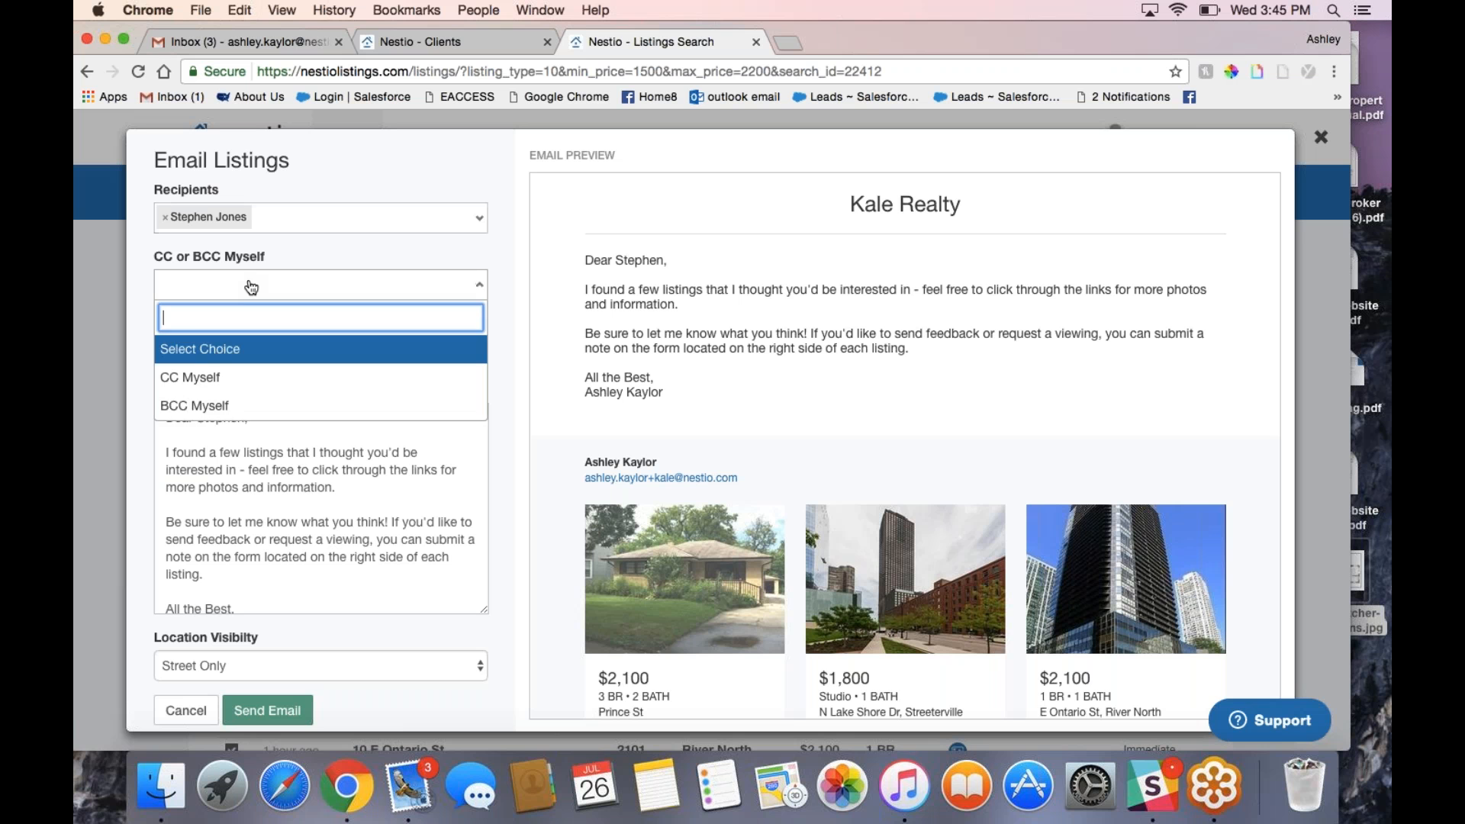
{"action": "left_click", "coordinate": [218, 405]}
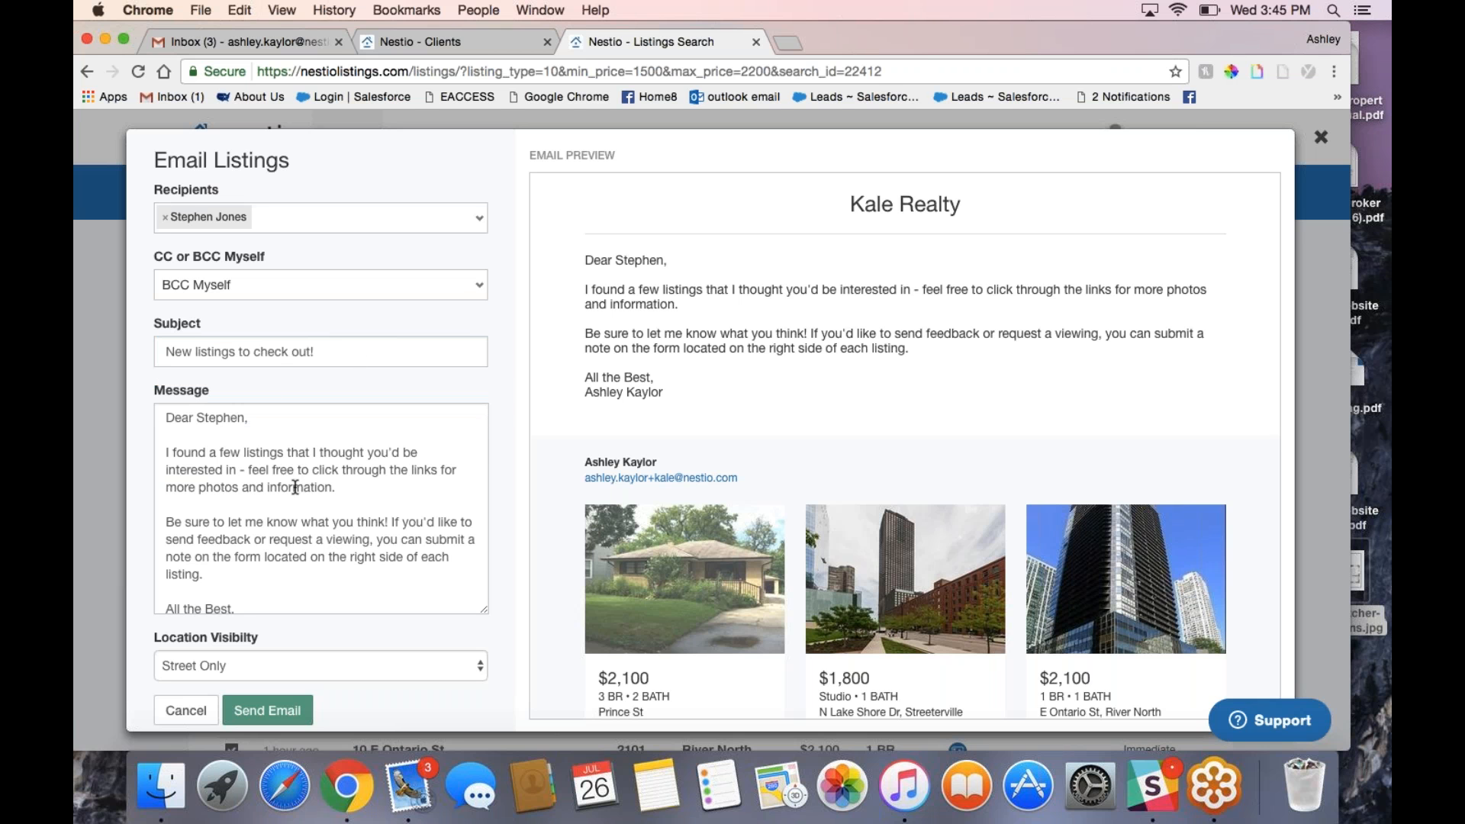
{"action": "scroll", "coordinate": [344, 502], "scroll_direction": "down", "scroll_amount": 3}
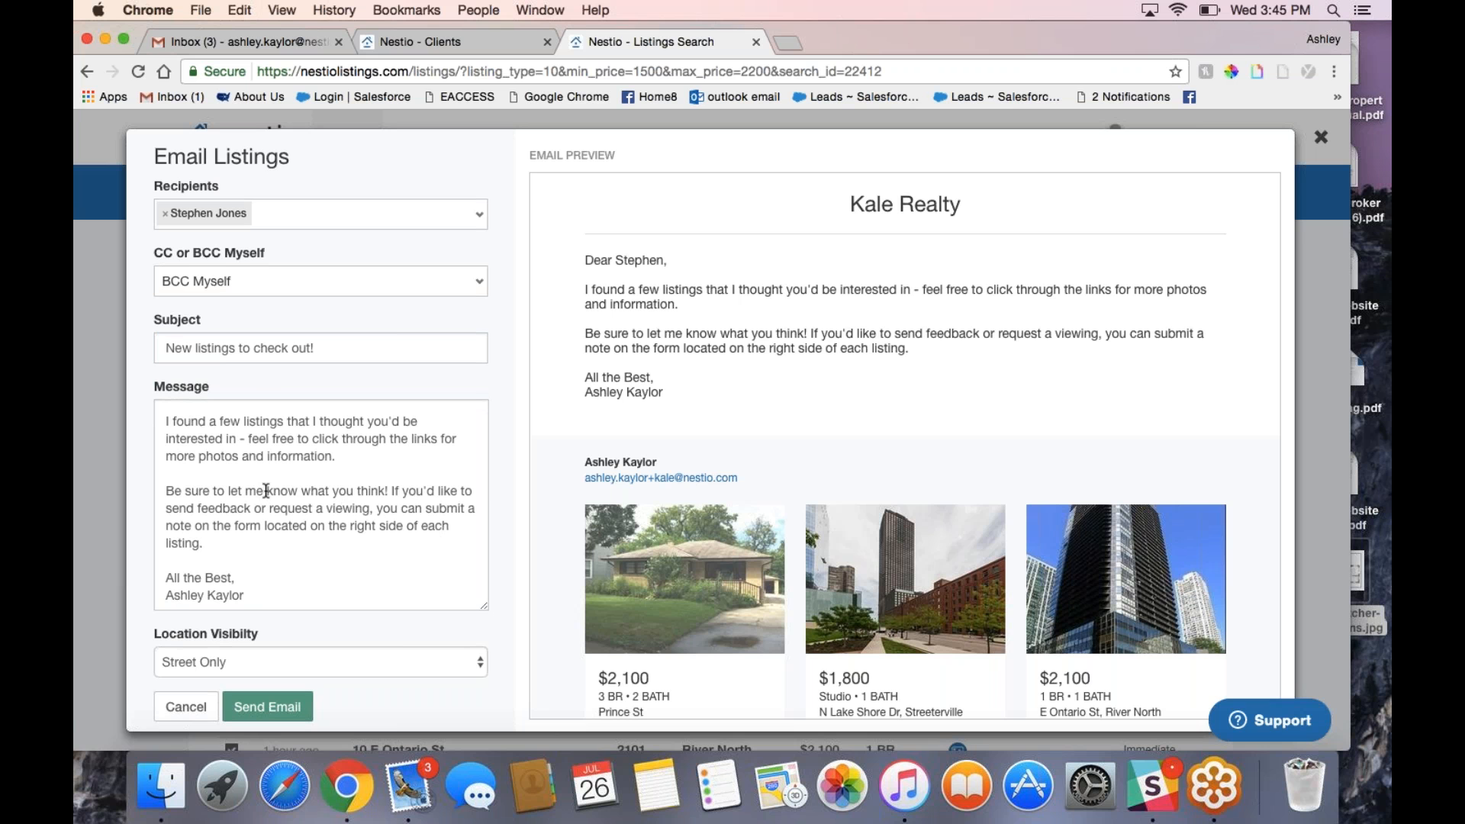
{"action": "left_click", "coordinate": [369, 465]}
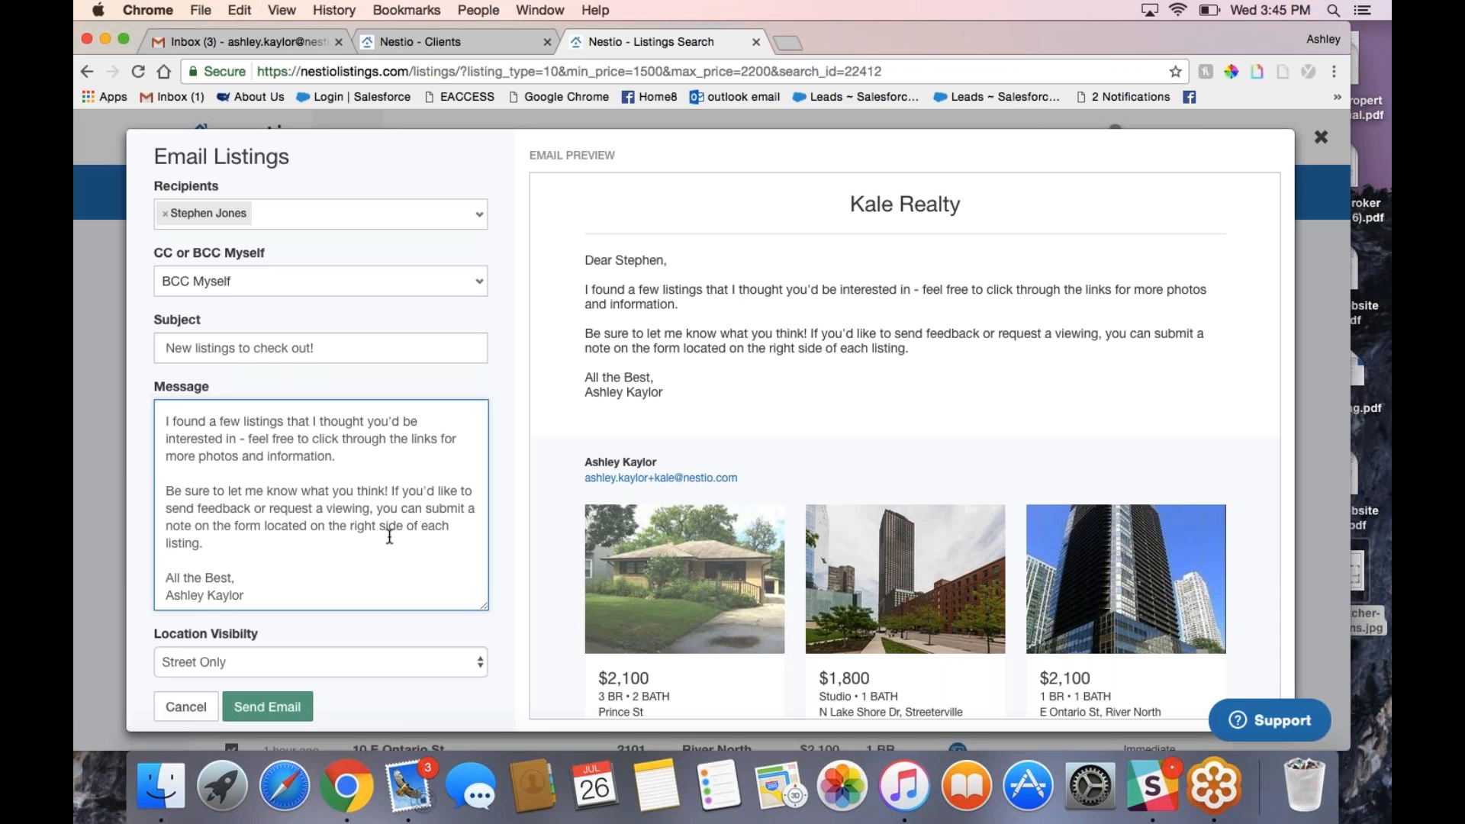
{"action": "scroll", "coordinate": [667, 667], "scroll_direction": "down", "scroll_amount": 5}
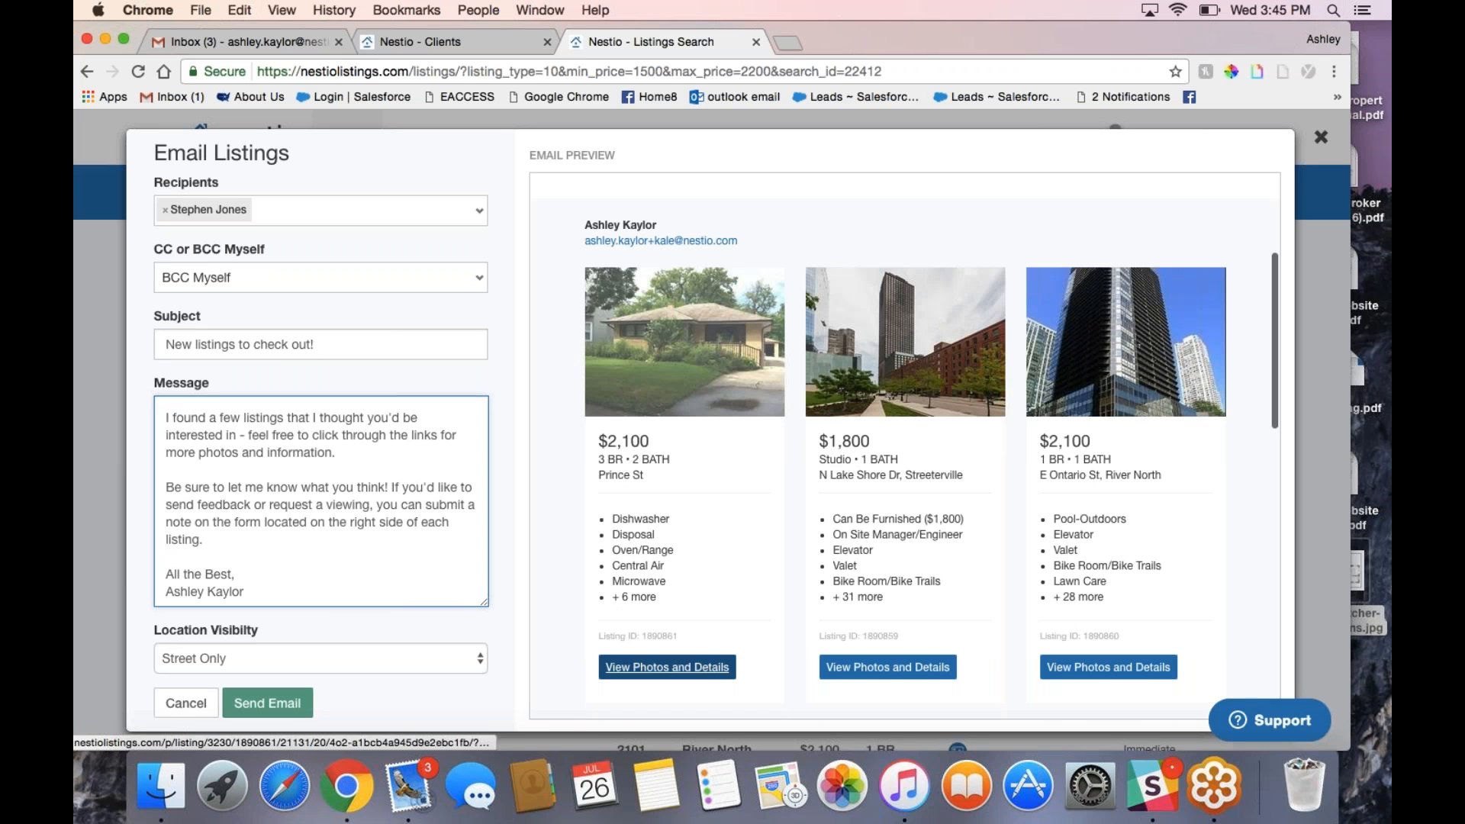
{"action": "scroll", "coordinate": [384, 522], "scroll_direction": "up", "scroll_amount": 3}
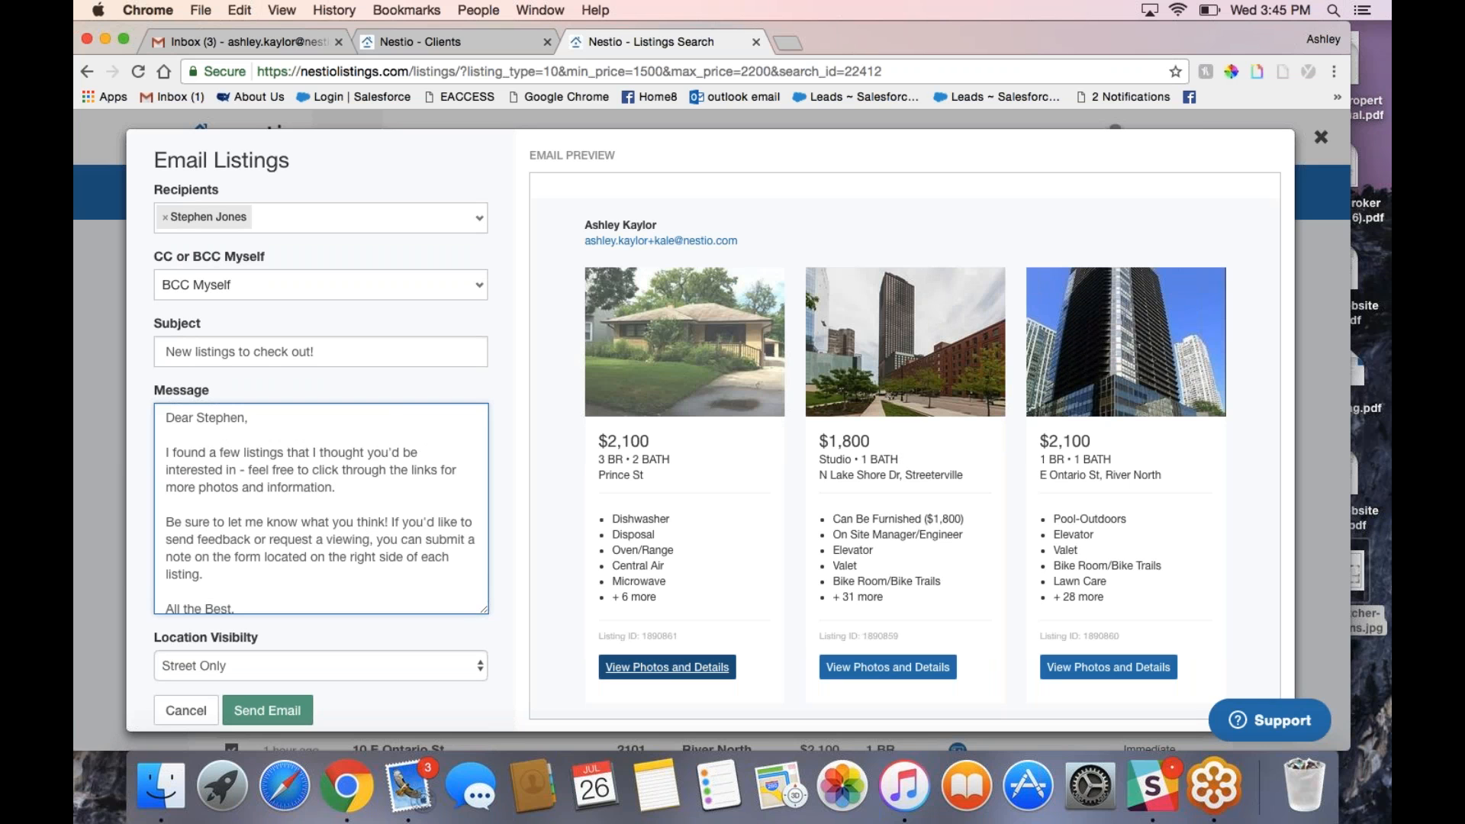
Step: View the Prince St listing's photos and details in a new tab, then return to the draft
{"action": "left_click", "coordinate": [666, 667]}
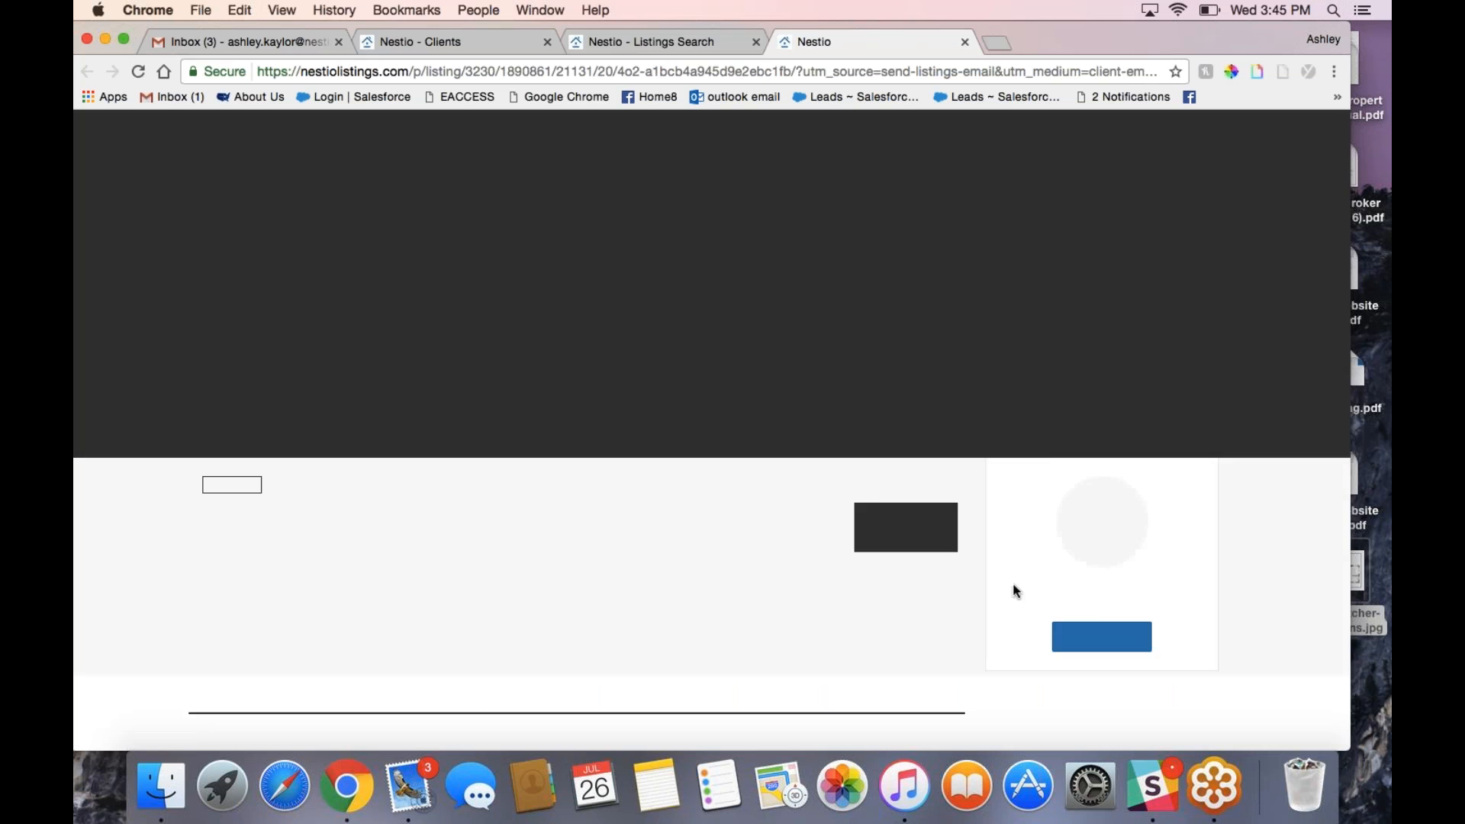
{"action": "scroll", "coordinate": [1106, 648], "scroll_direction": "down", "scroll_amount": 7}
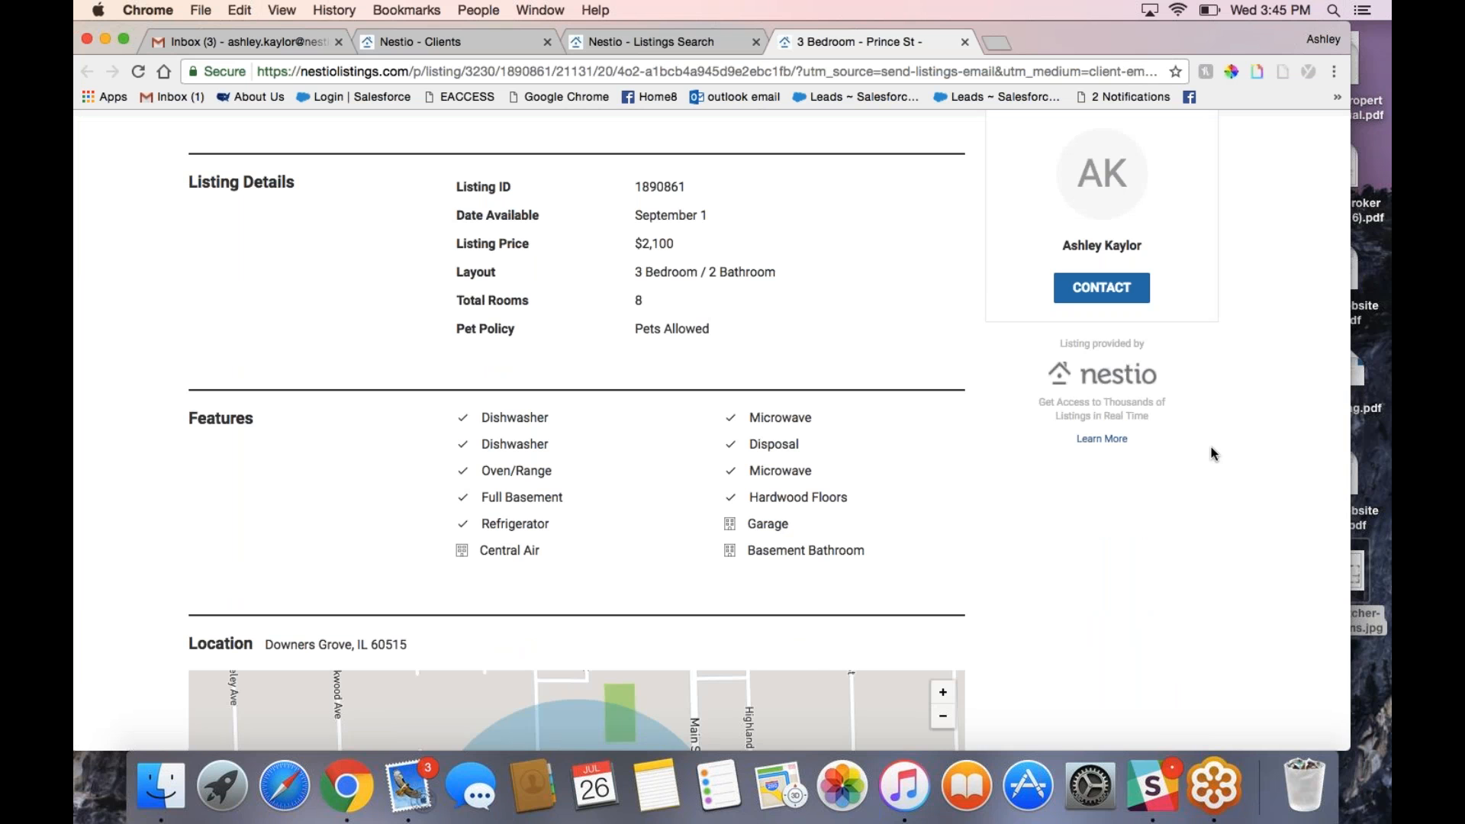
{"action": "left_click", "coordinate": [667, 41]}
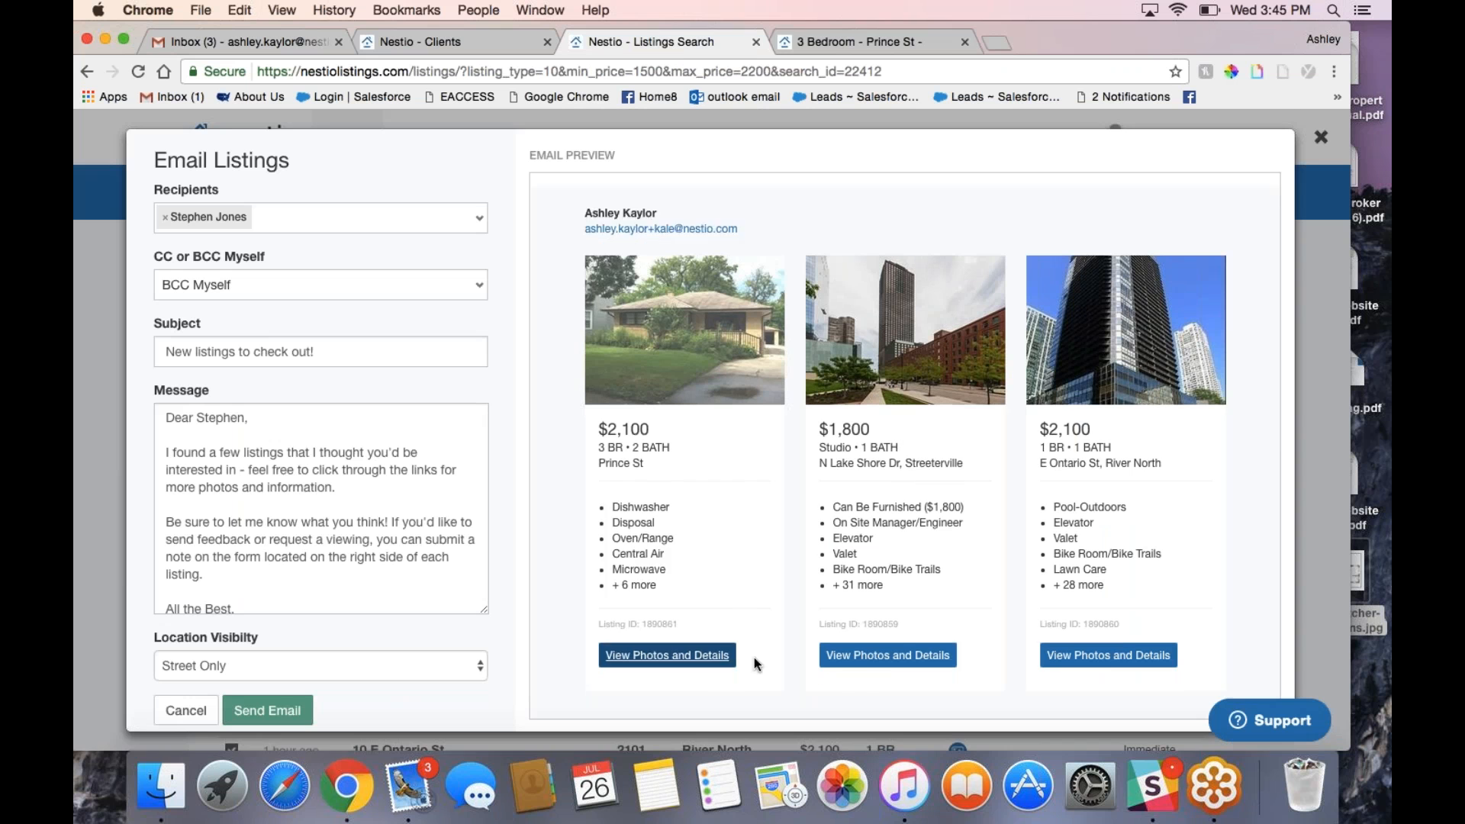
Step: Add 'Make sure to give me feedback on what we should see tomorrow' and send the email
{"action": "scroll", "coordinate": [754, 657], "scroll_direction": "down", "scroll_amount": 2}
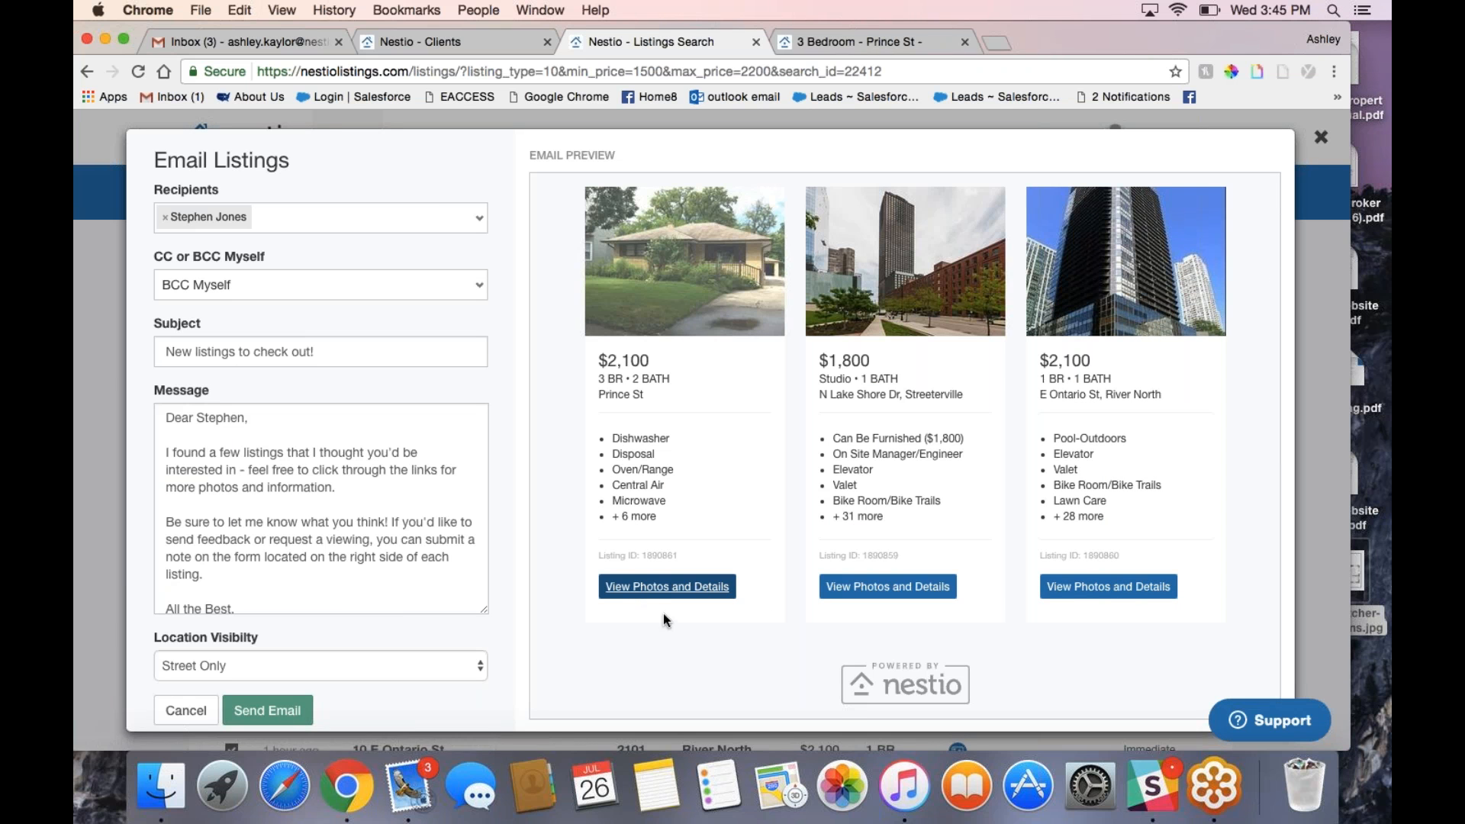
{"action": "scroll", "coordinate": [302, 647], "scroll_direction": "down", "scroll_amount": 1}
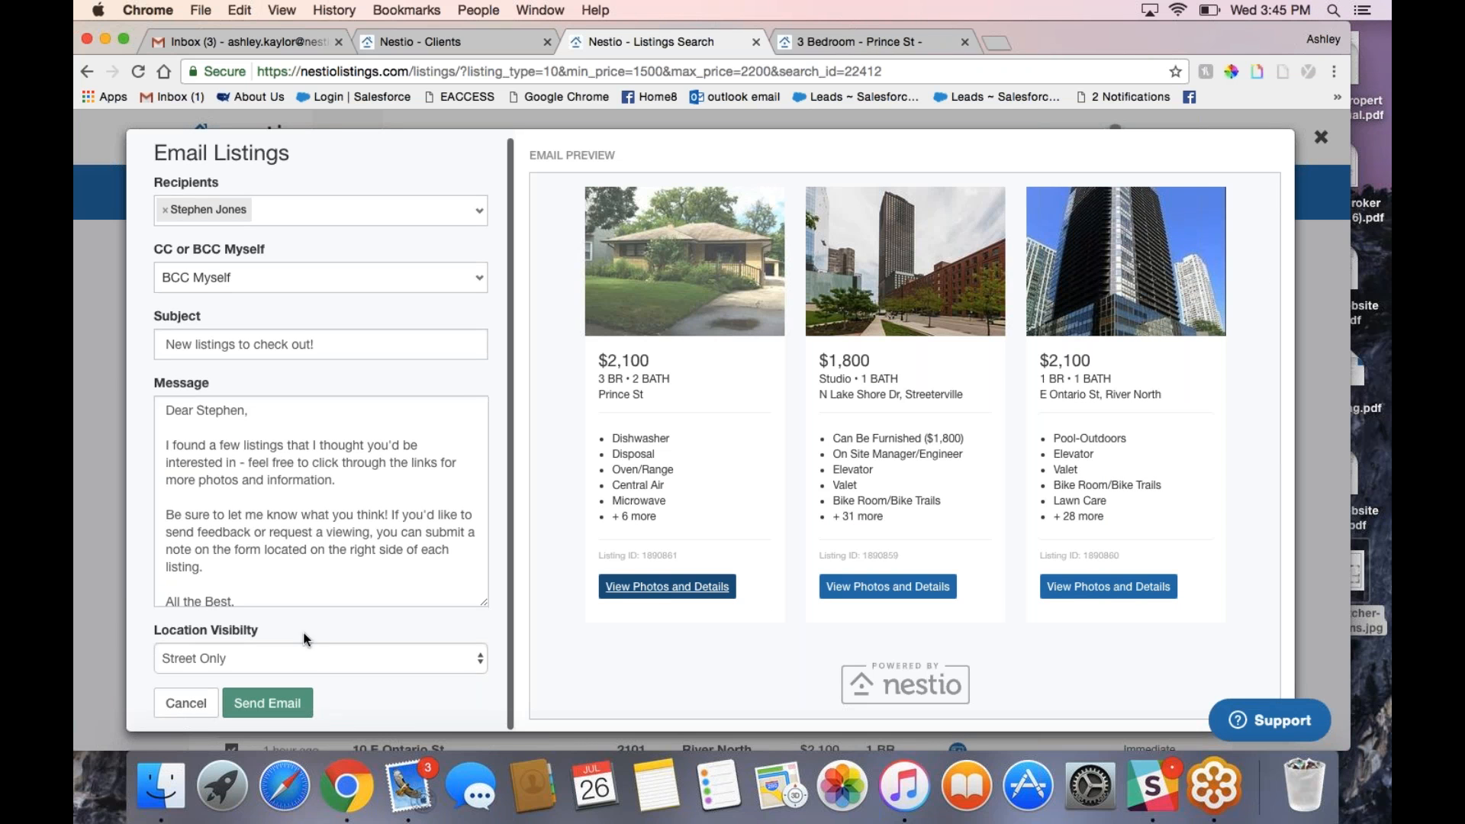
{"action": "left_click", "coordinate": [349, 485]}
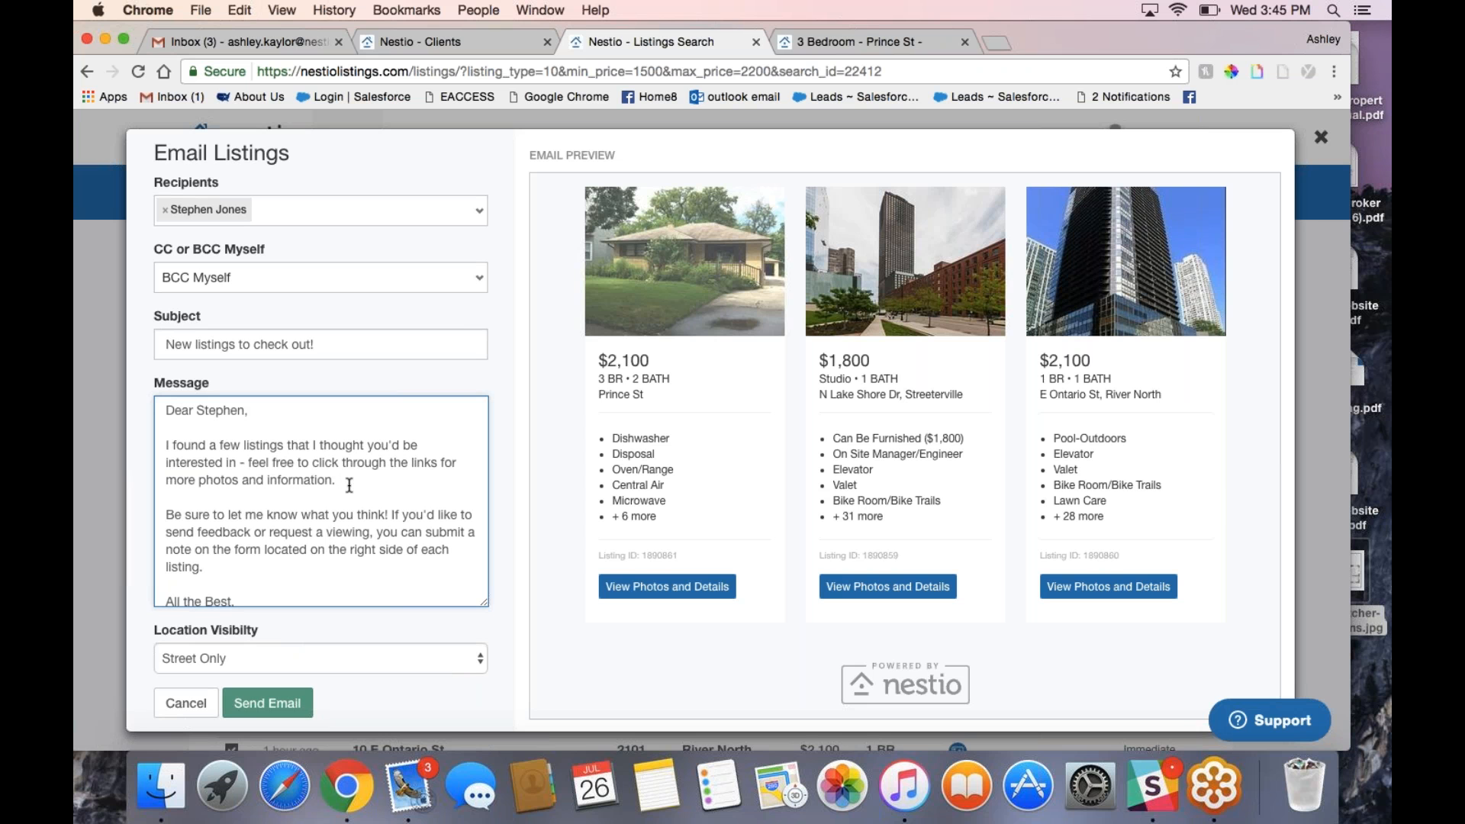
{"action": "type", "text": "Make sure to give me feedback on what we should see tomorrow!"}
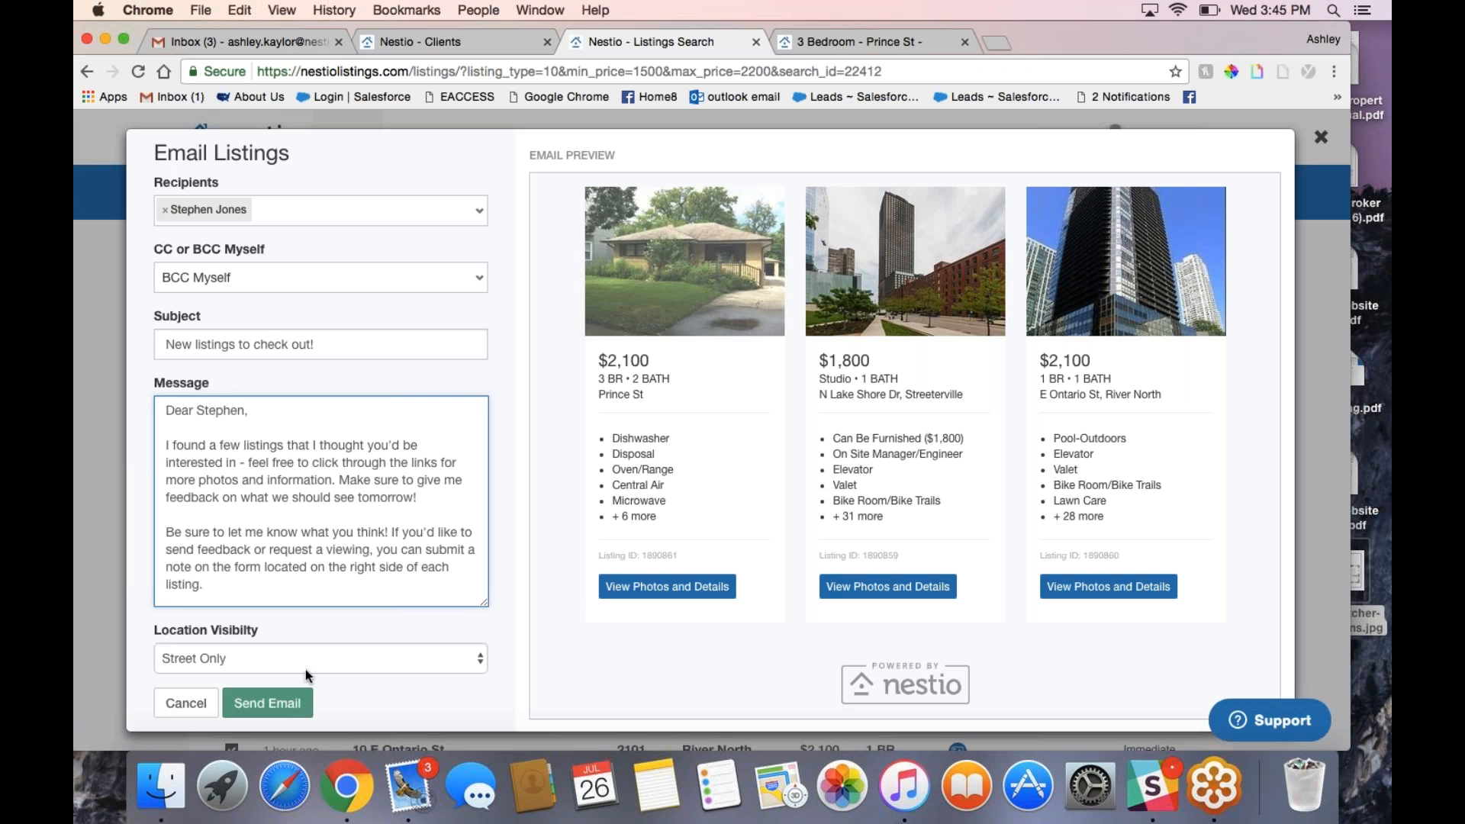
{"action": "left_click", "coordinate": [275, 702]}
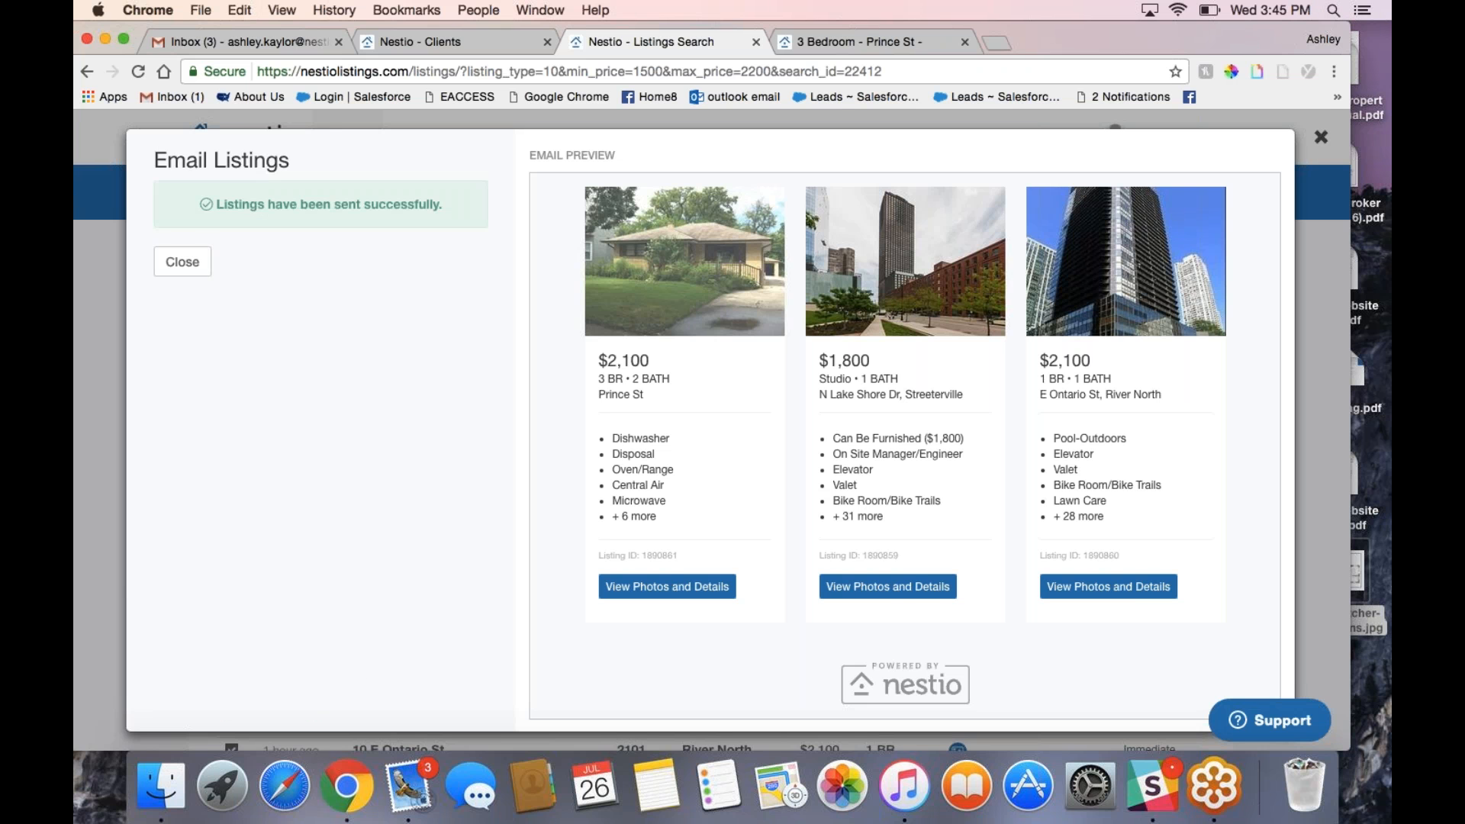
{"action": "left_click", "coordinate": [186, 264]}
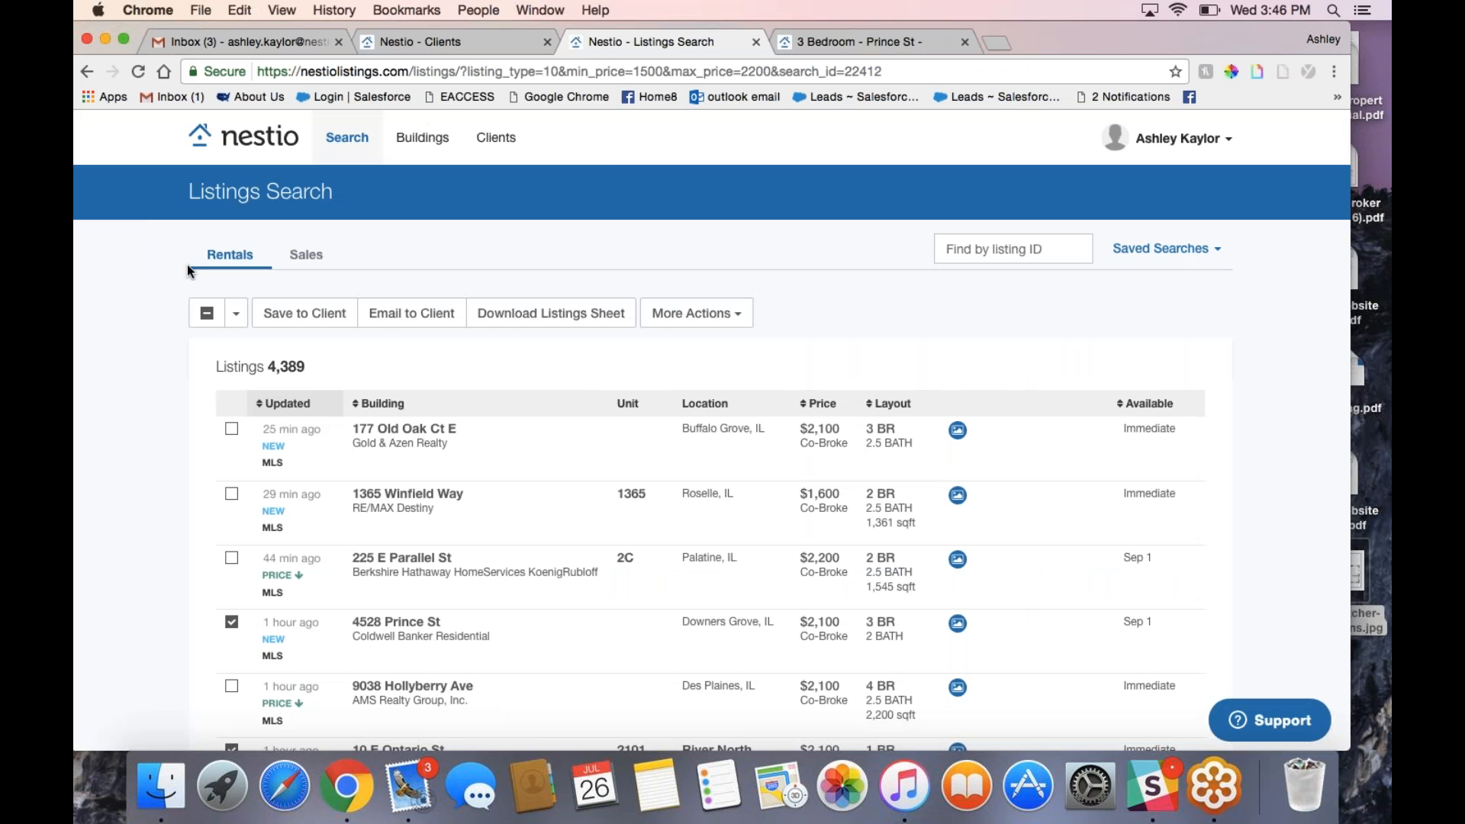
Step: Check the three listings show SENT on the client's page, then go back to Search
{"action": "mouse_move", "coordinate": [496, 139]}
{"action": "left_click", "coordinate": [501, 179]}
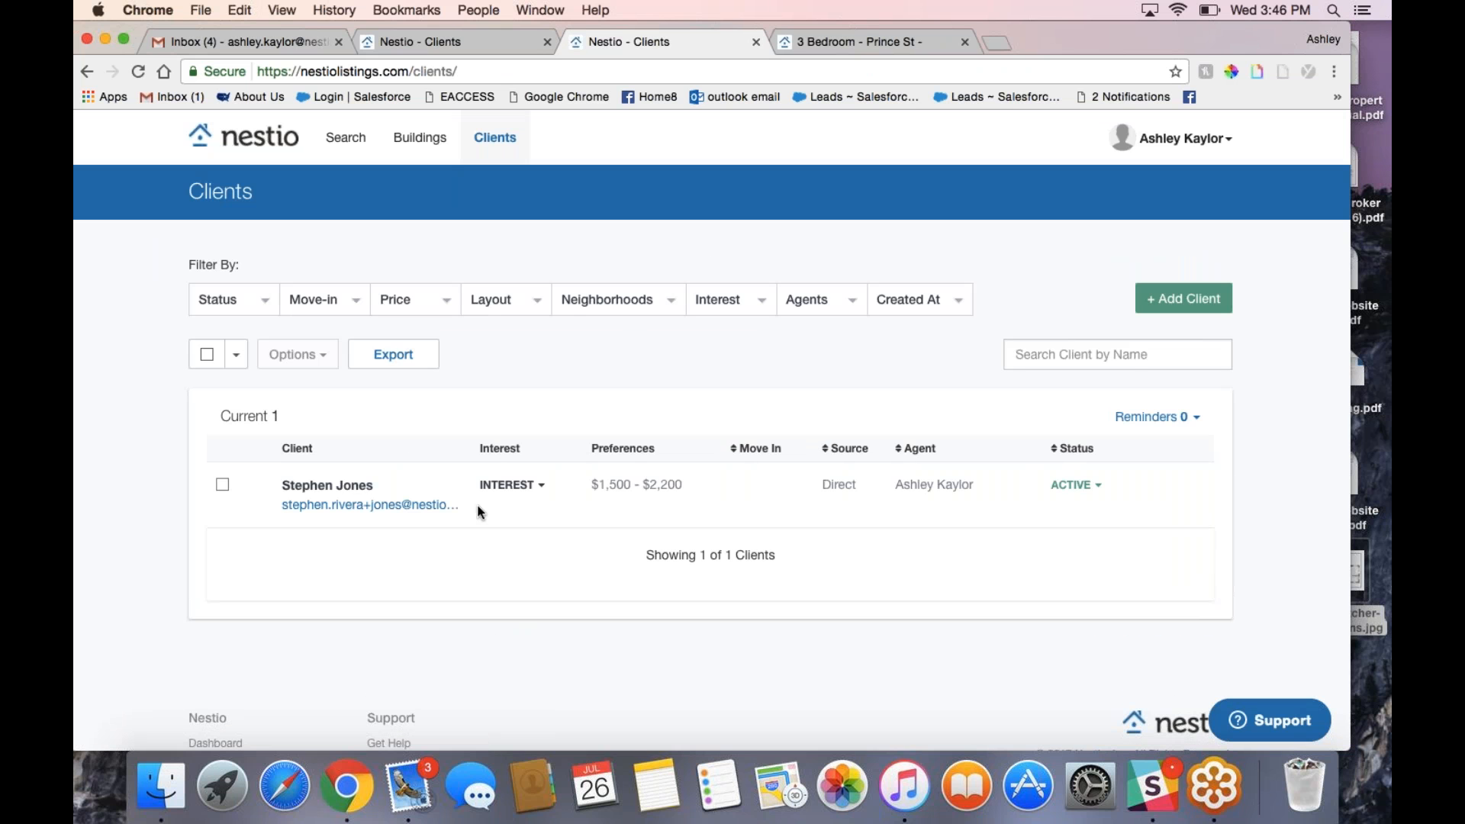
{"action": "left_click", "coordinate": [450, 482]}
{"action": "scroll", "coordinate": [599, 523], "scroll_direction": "down", "scroll_amount": 10}
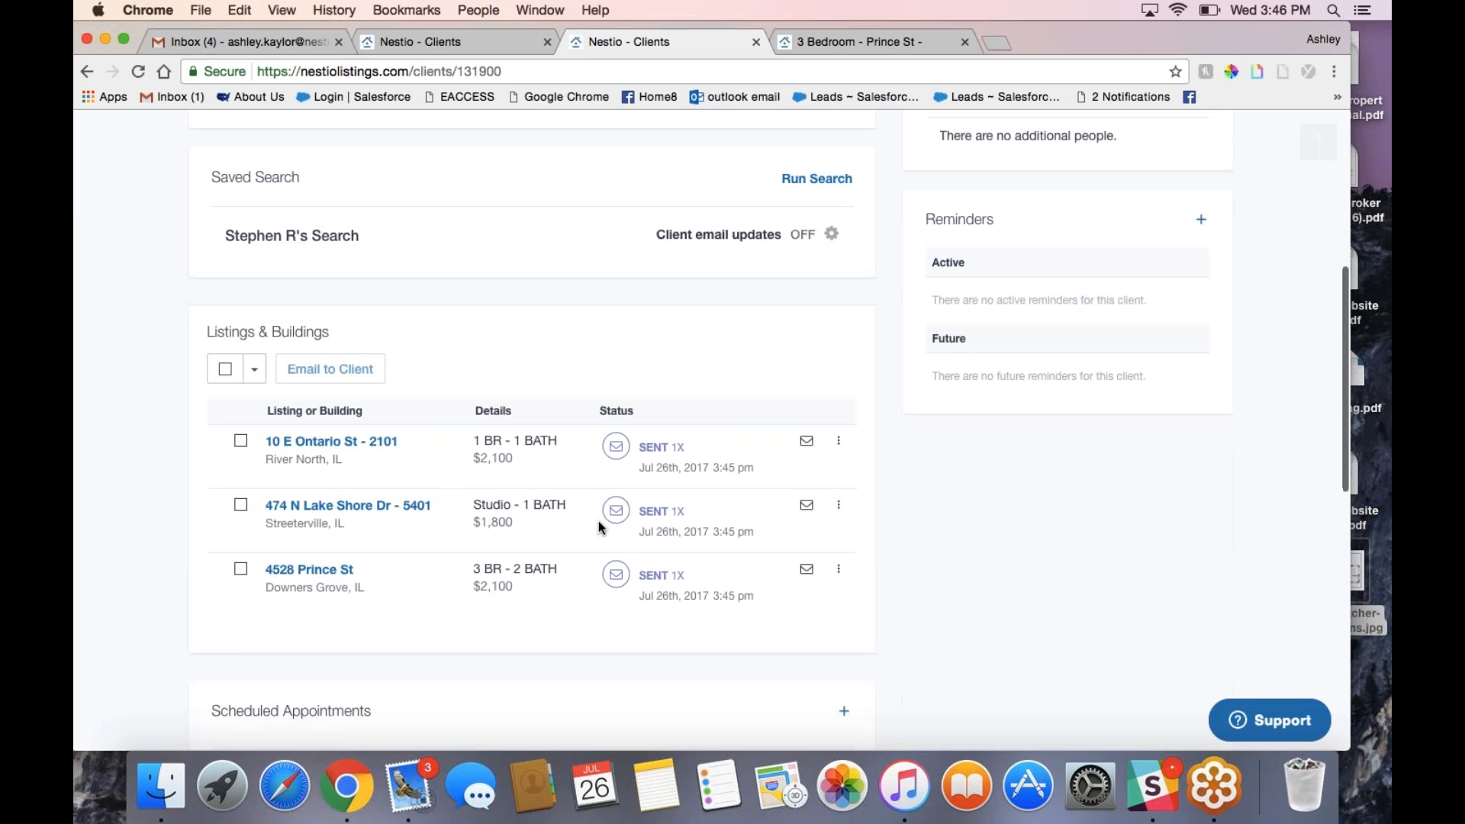
{"action": "scroll", "coordinate": [598, 525], "scroll_direction": "up", "scroll_amount": 1}
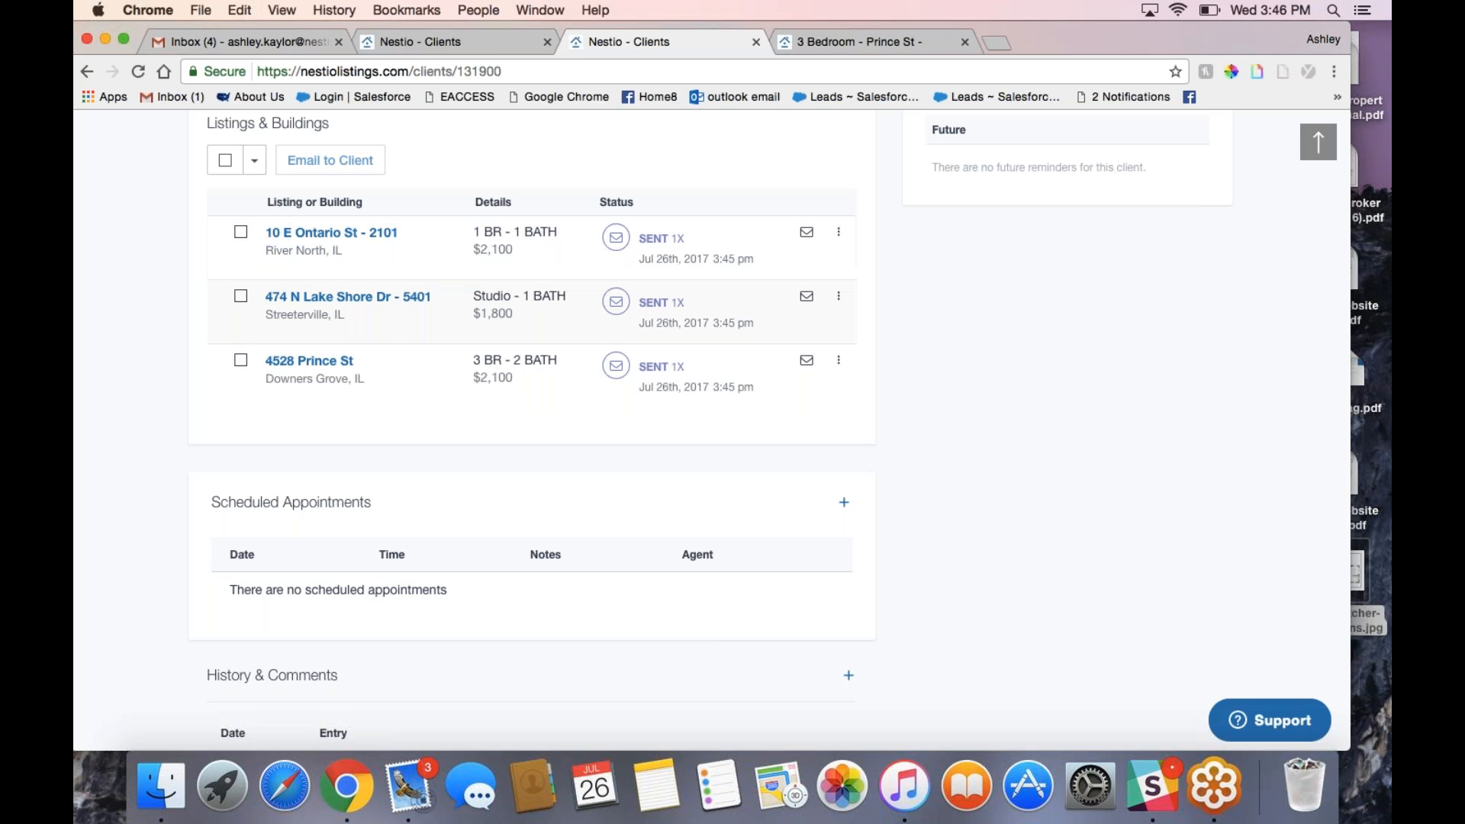
{"action": "scroll", "coordinate": [532, 313], "scroll_direction": "up", "scroll_amount": 9}
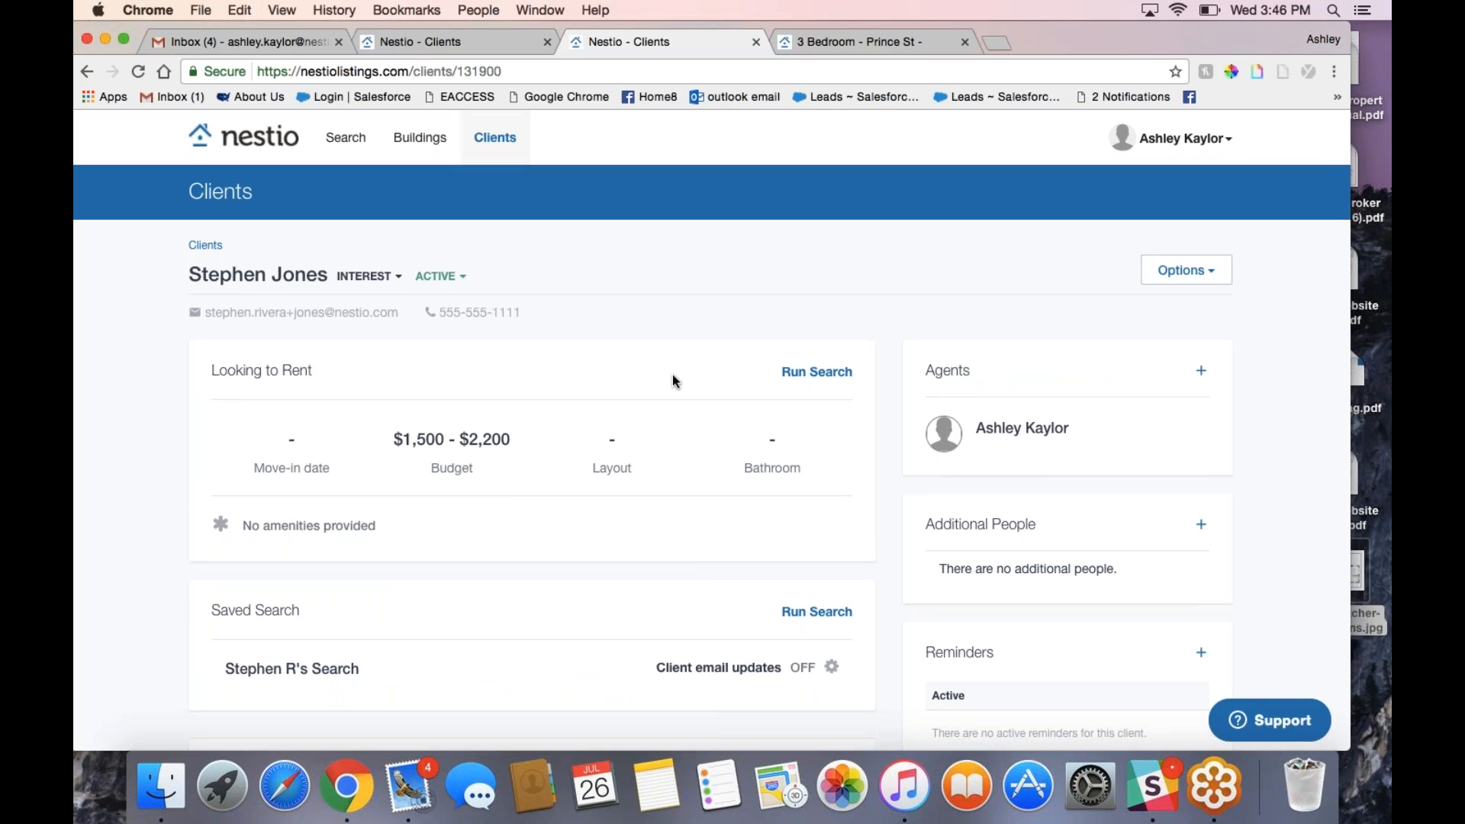
{"action": "scroll", "coordinate": [598, 339], "scroll_direction": "down", "scroll_amount": 9}
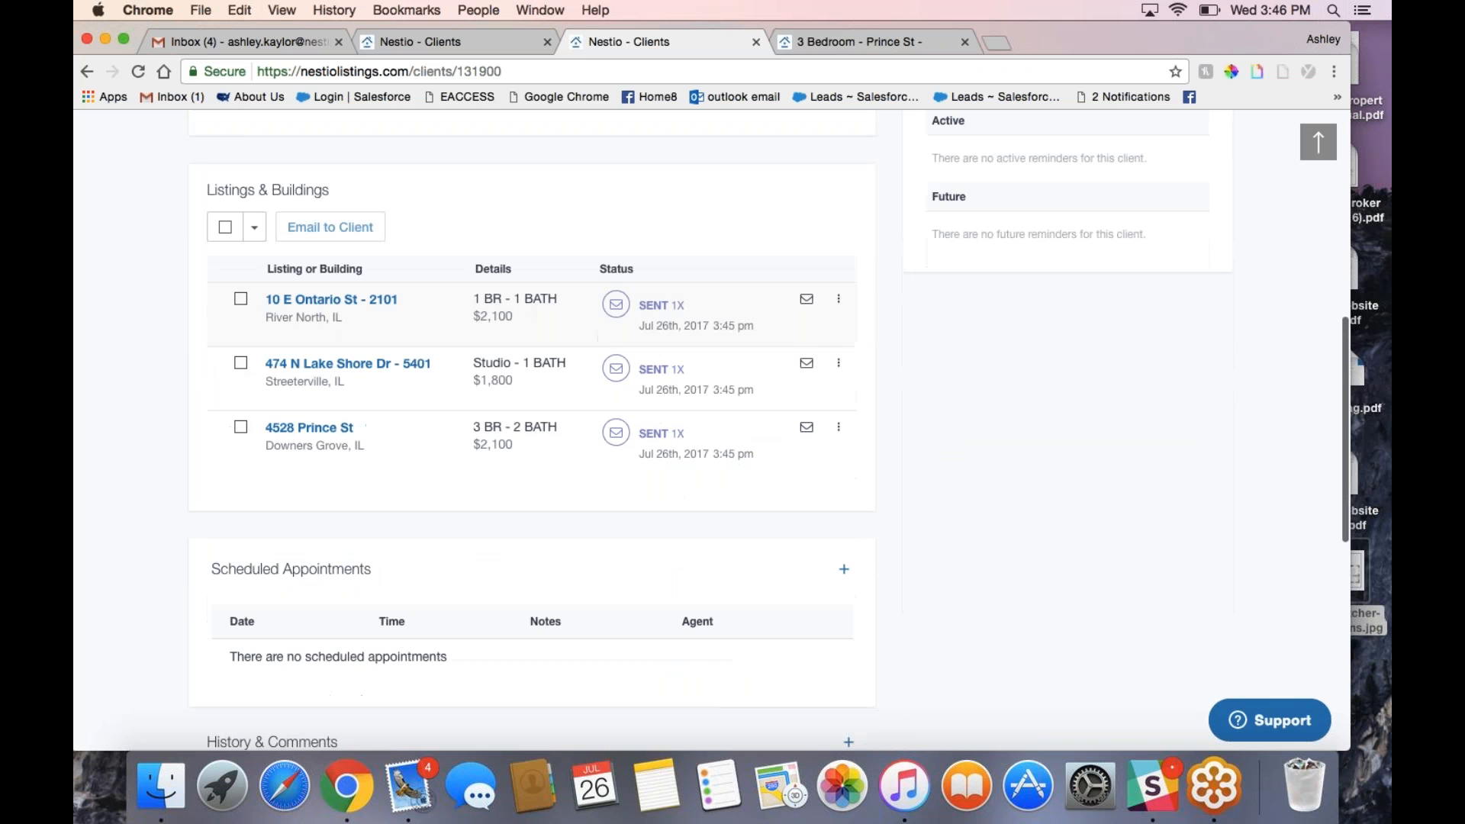
{"action": "scroll", "coordinate": [401, 293], "scroll_direction": "up", "scroll_amount": 3}
{"action": "scroll", "coordinate": [400, 292], "scroll_direction": "up", "scroll_amount": 6}
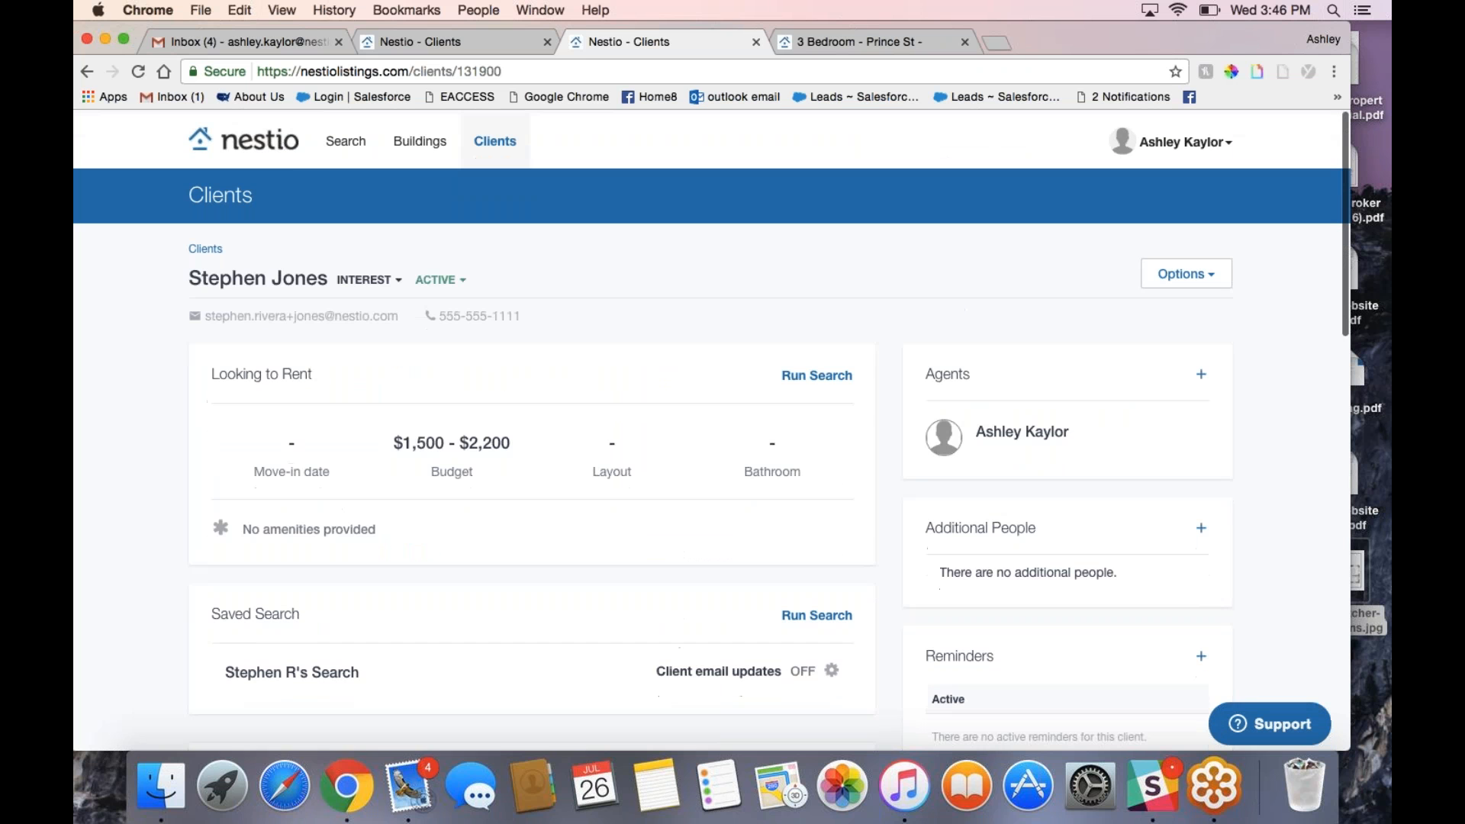
{"action": "left_click", "coordinate": [346, 140]}
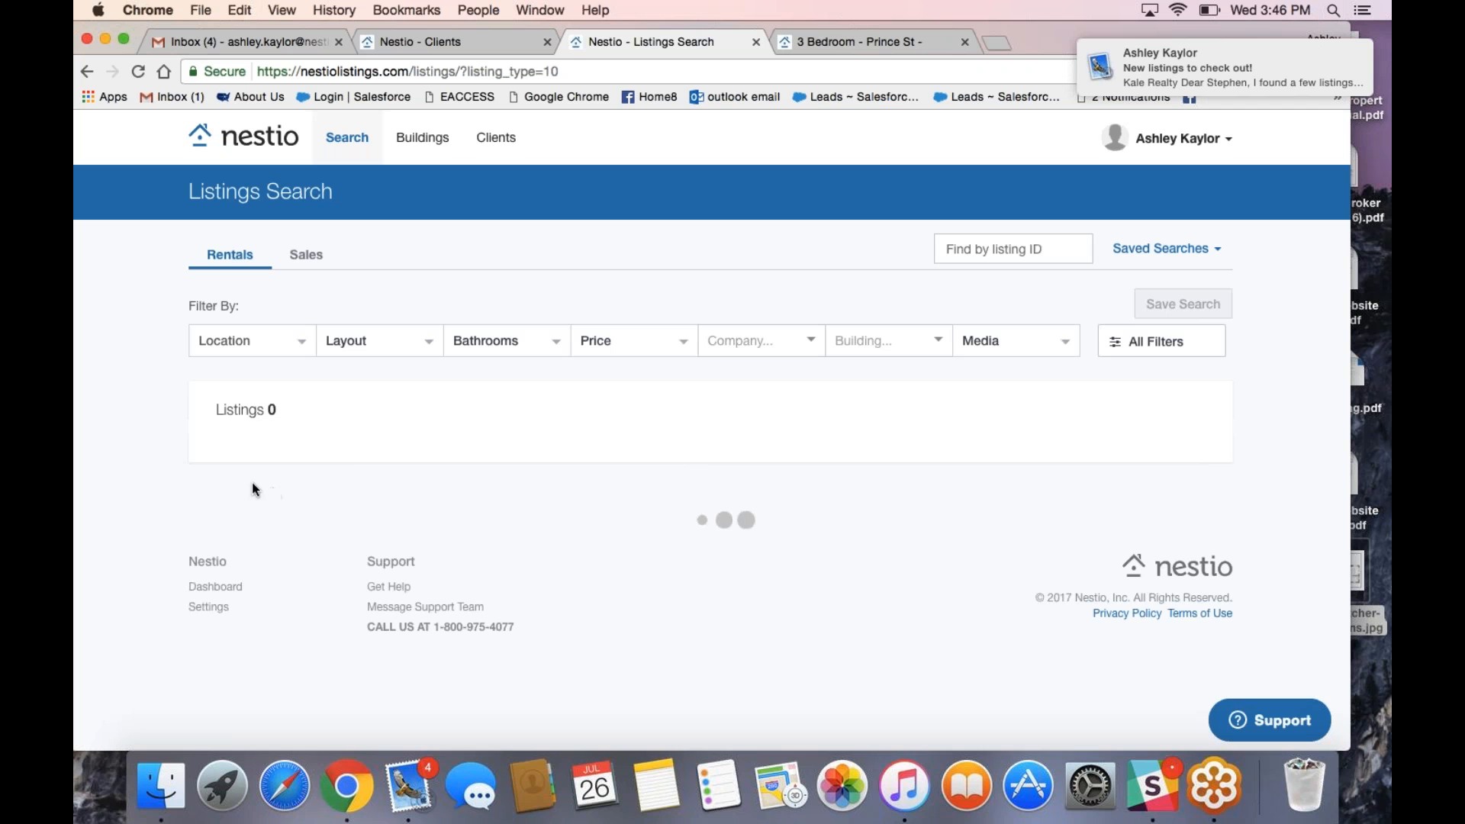
{"action": "mouse_move", "coordinate": [1144, 79]}
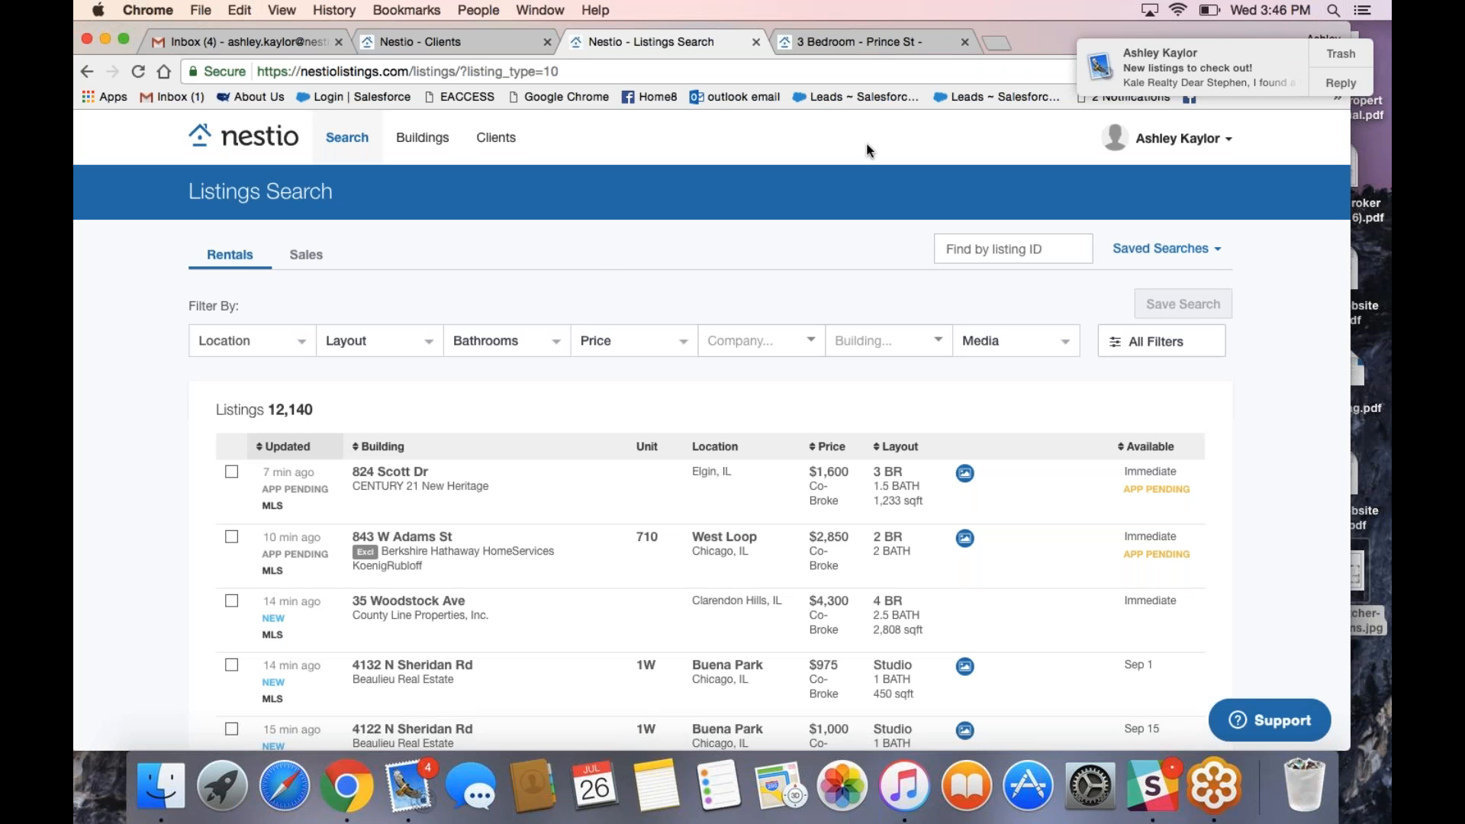
{"action": "left_click", "coordinate": [231, 471]}
{"action": "left_click", "coordinate": [231, 493]}
{"action": "left_click", "coordinate": [332, 317]}
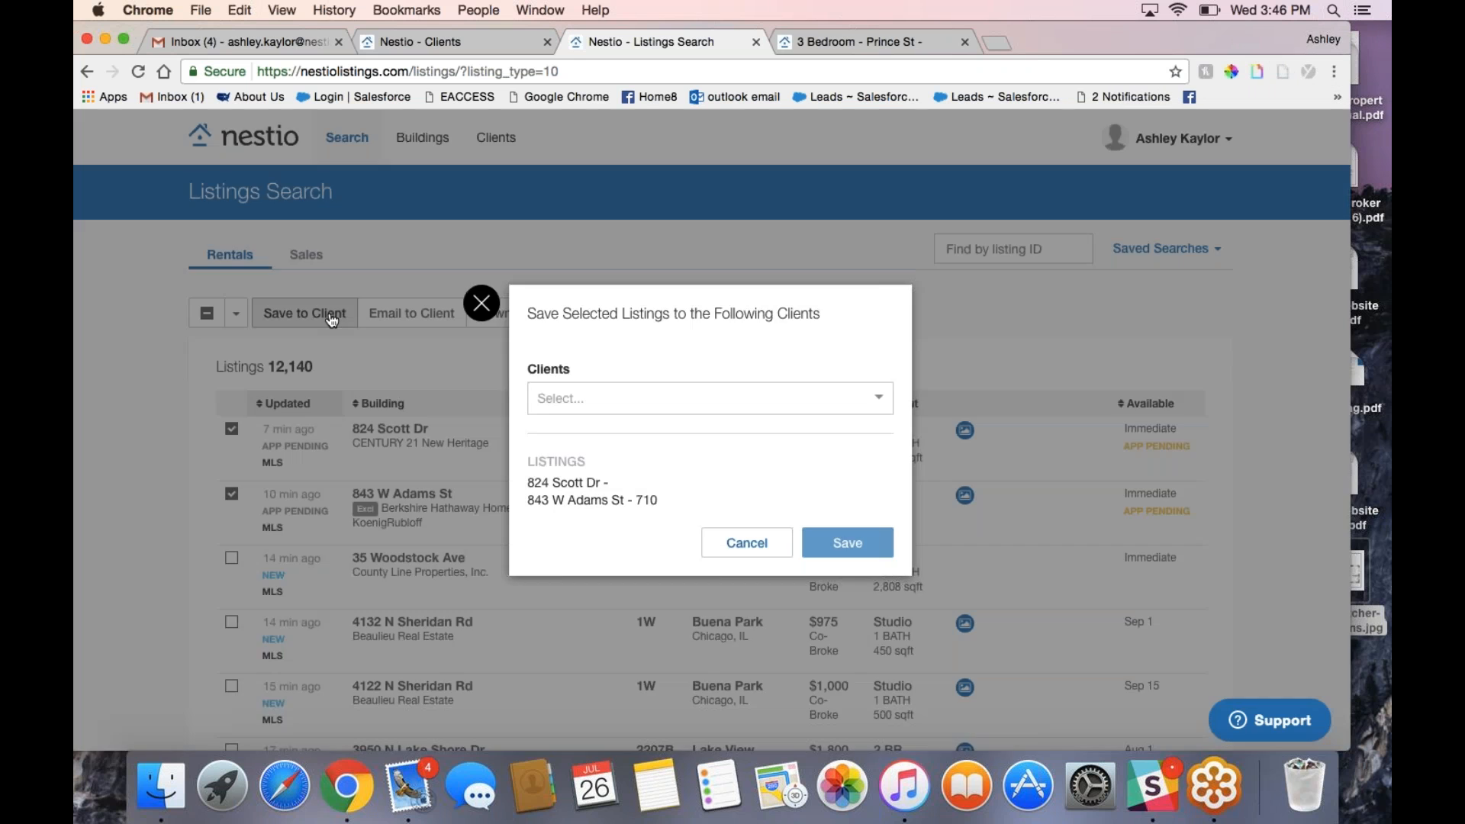
{"action": "left_click", "coordinate": [610, 398]}
{"action": "left_click", "coordinate": [615, 456]}
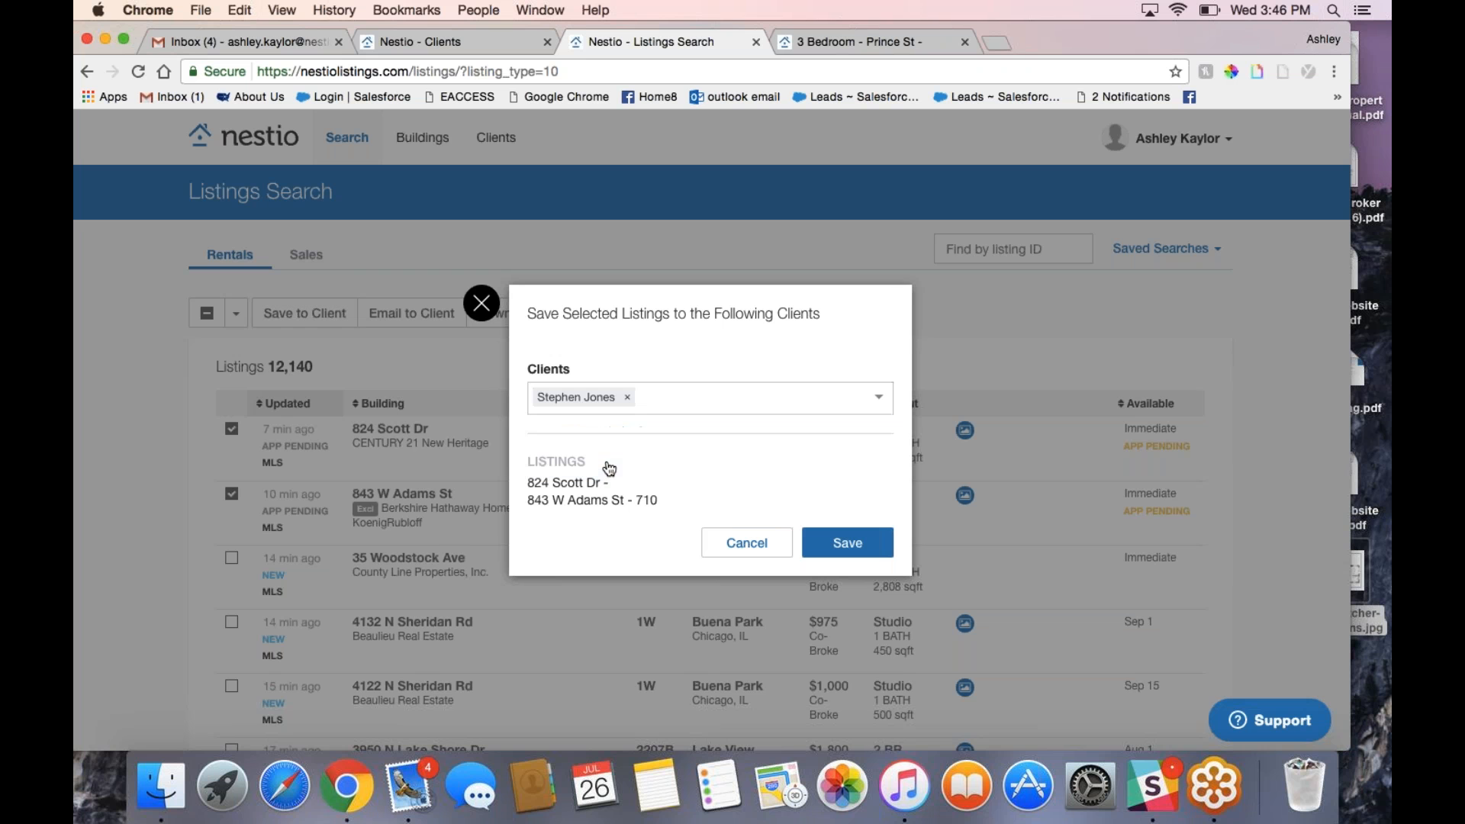
{"action": "left_click", "coordinate": [828, 539]}
{"action": "mouse_move", "coordinate": [483, 145]}
{"action": "left_click", "coordinate": [498, 181]}
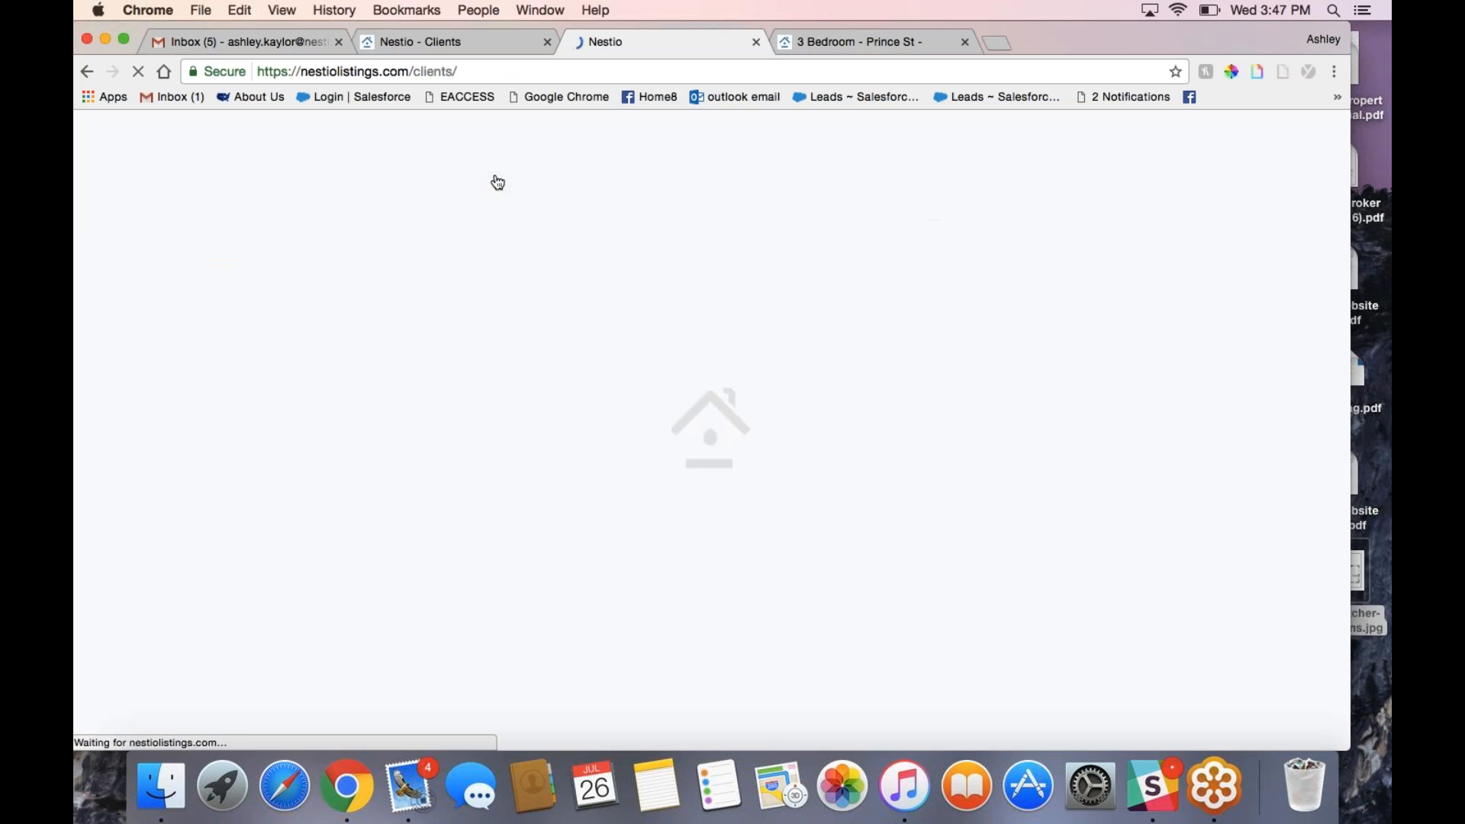
{"action": "left_click", "coordinate": [424, 478]}
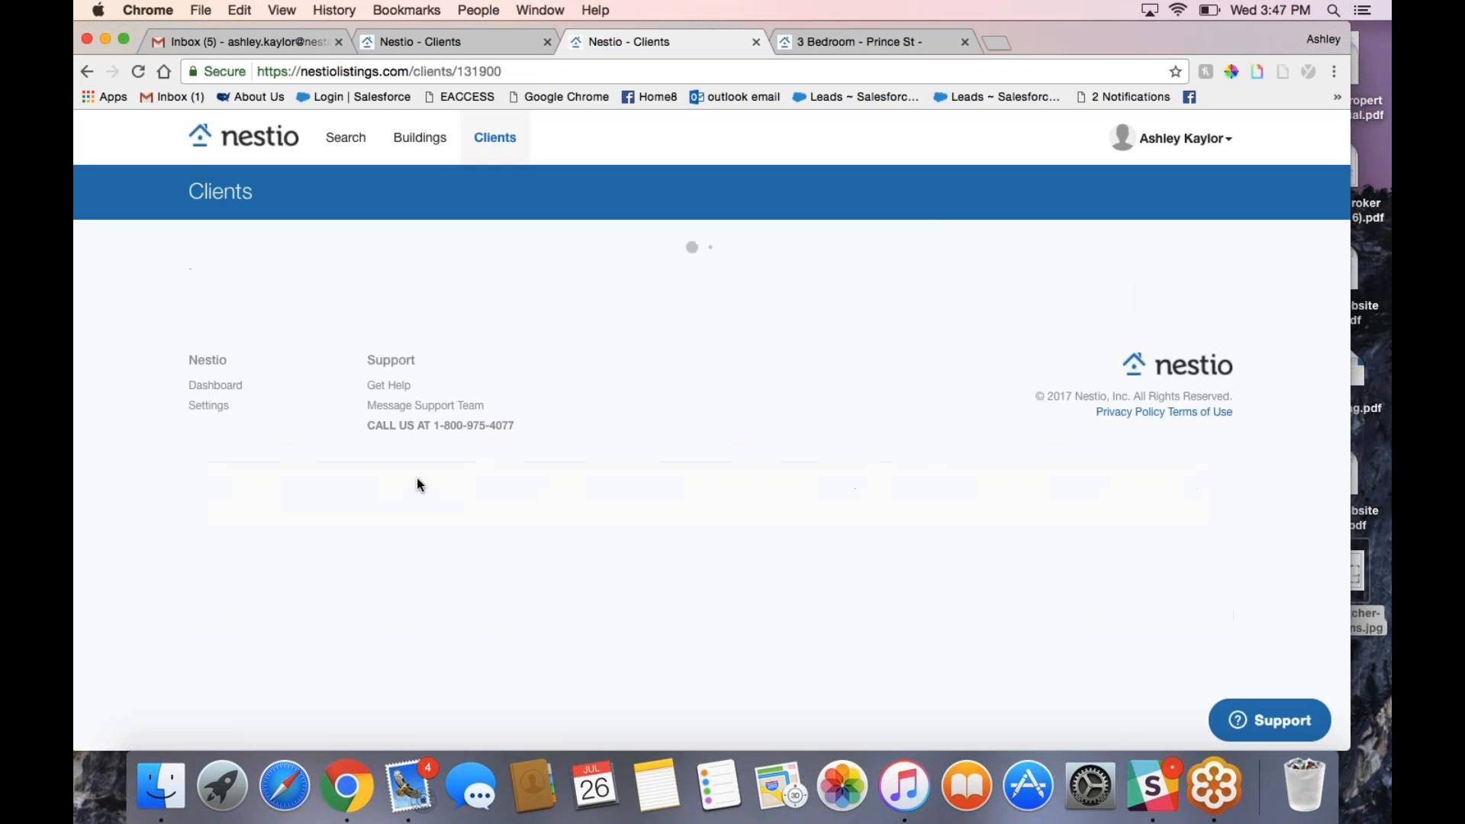
{"action": "scroll", "coordinate": [428, 488], "scroll_direction": "down", "scroll_amount": 10}
{"action": "scroll", "coordinate": [534, 393], "scroll_direction": "up", "scroll_amount": 1}
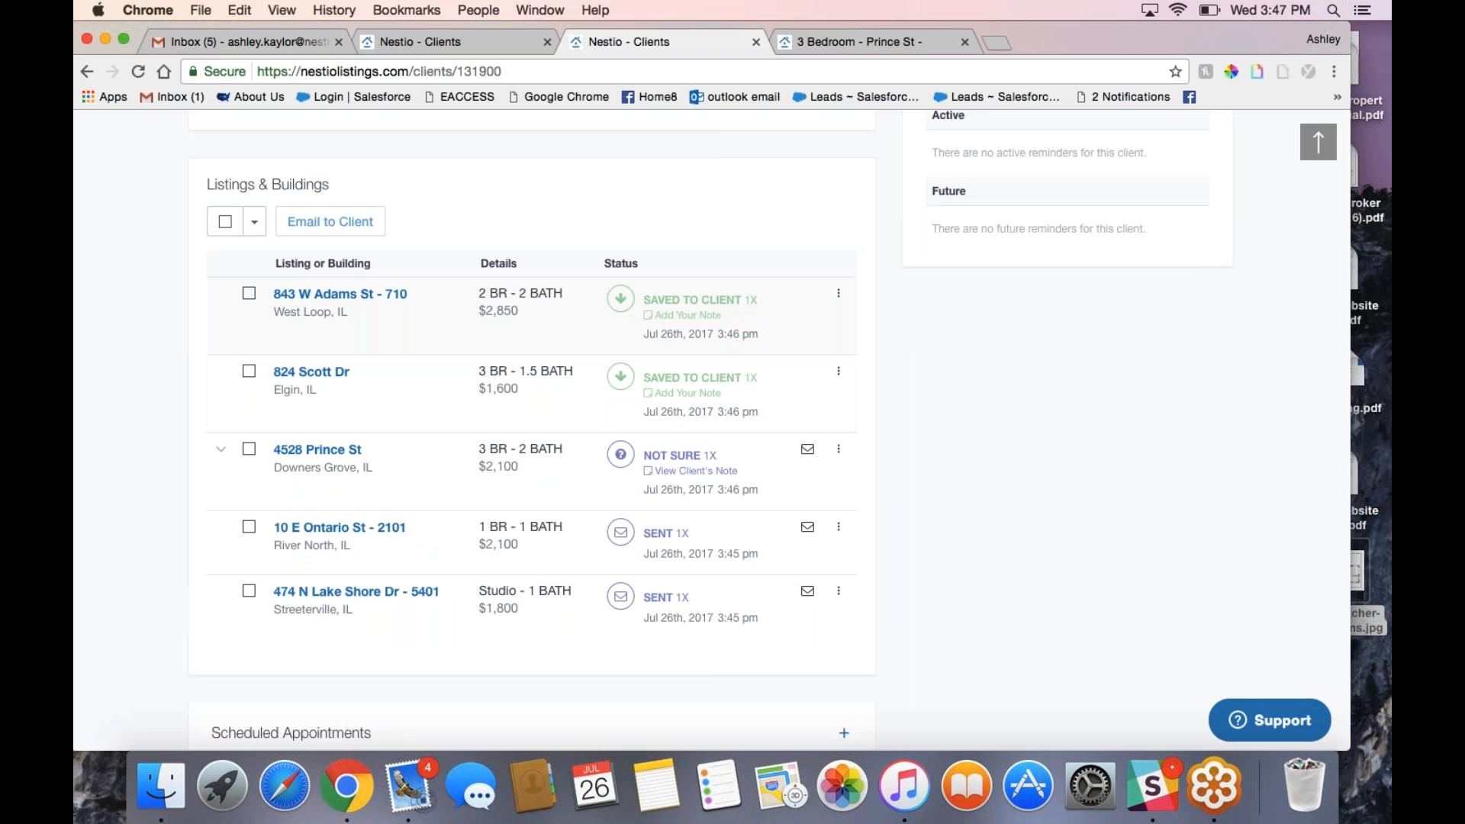
{"action": "left_click", "coordinate": [691, 315]}
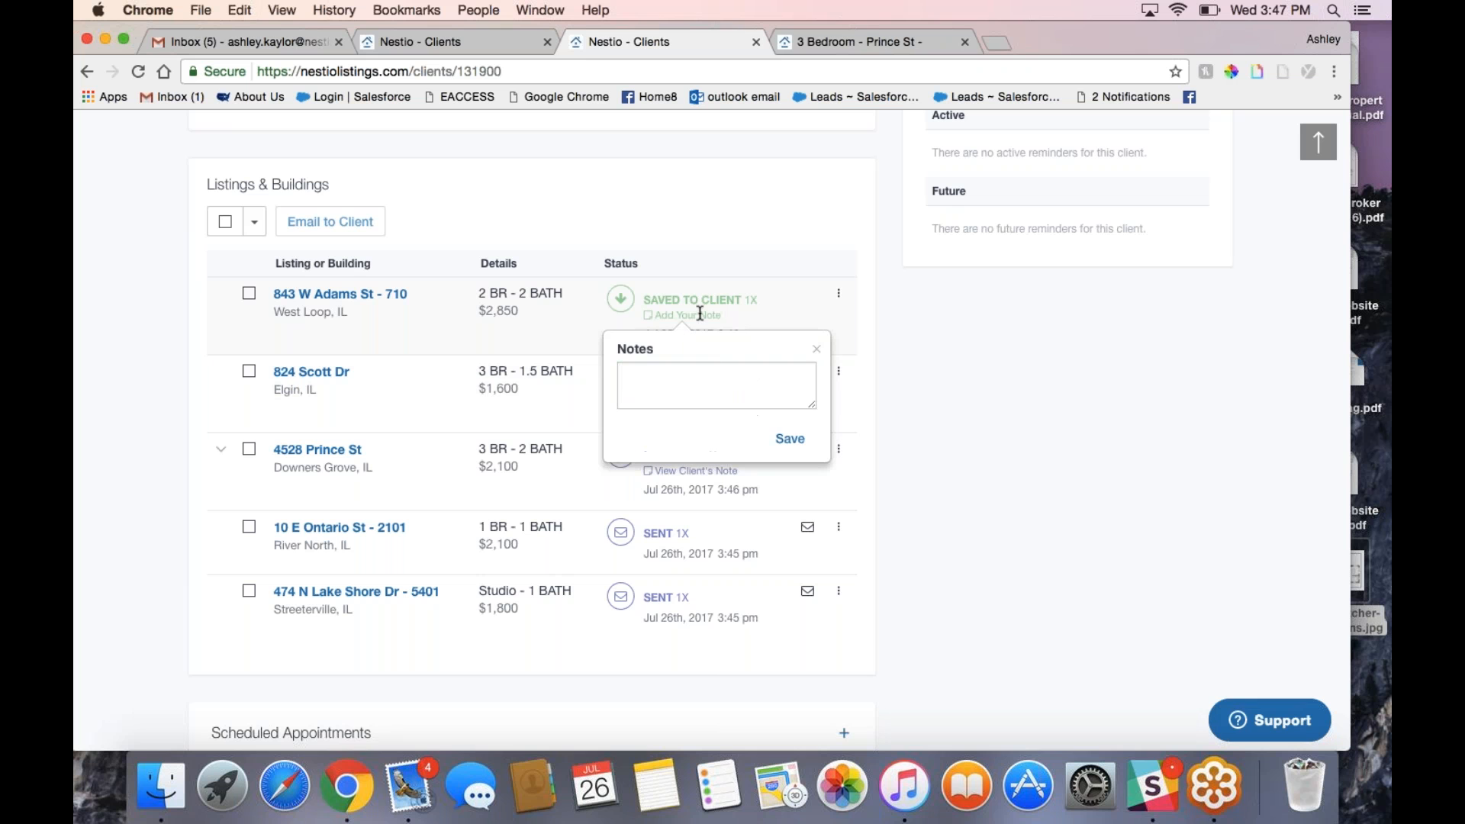
{"action": "type", "text": "show "}
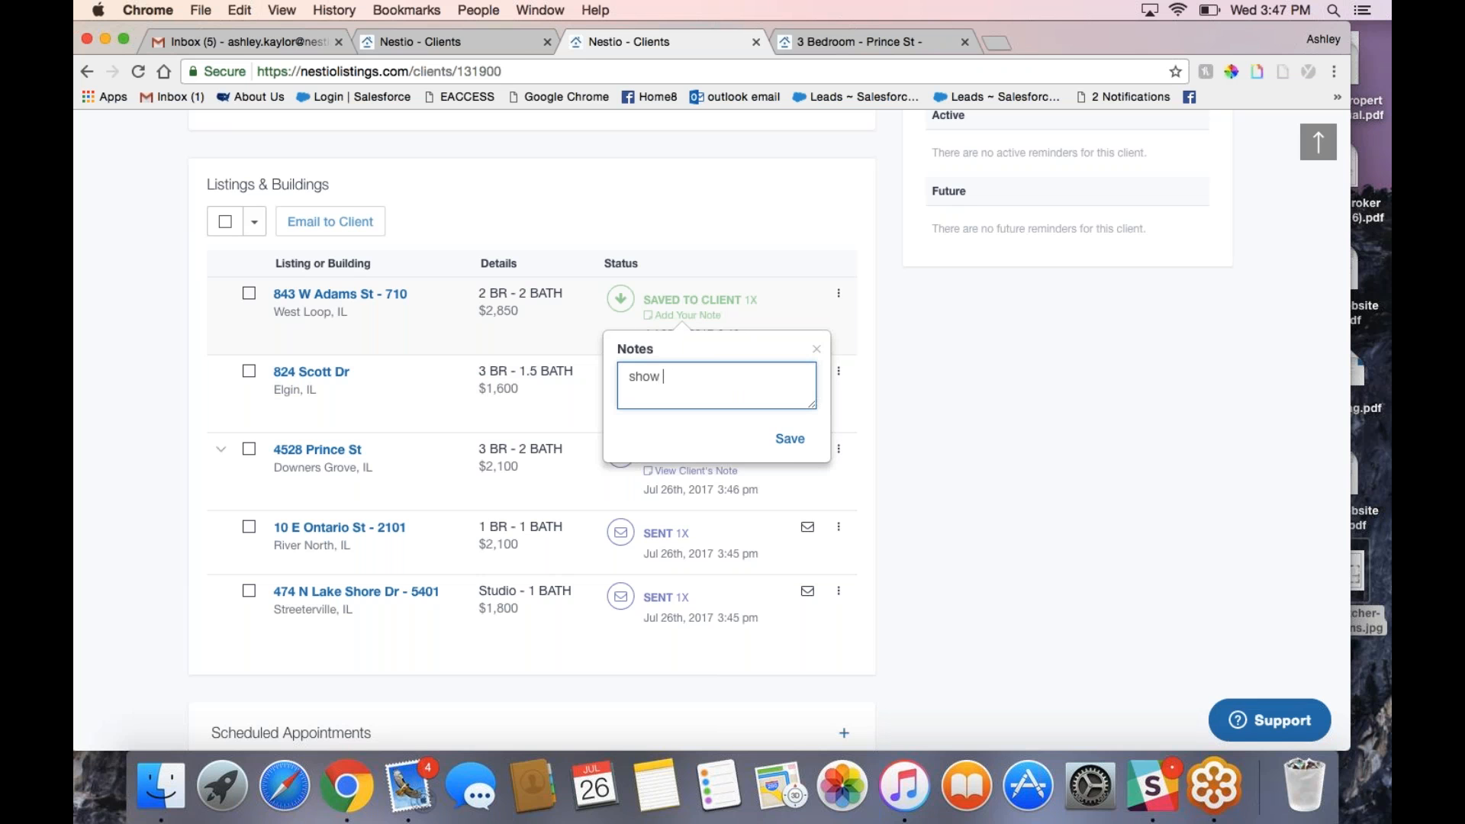
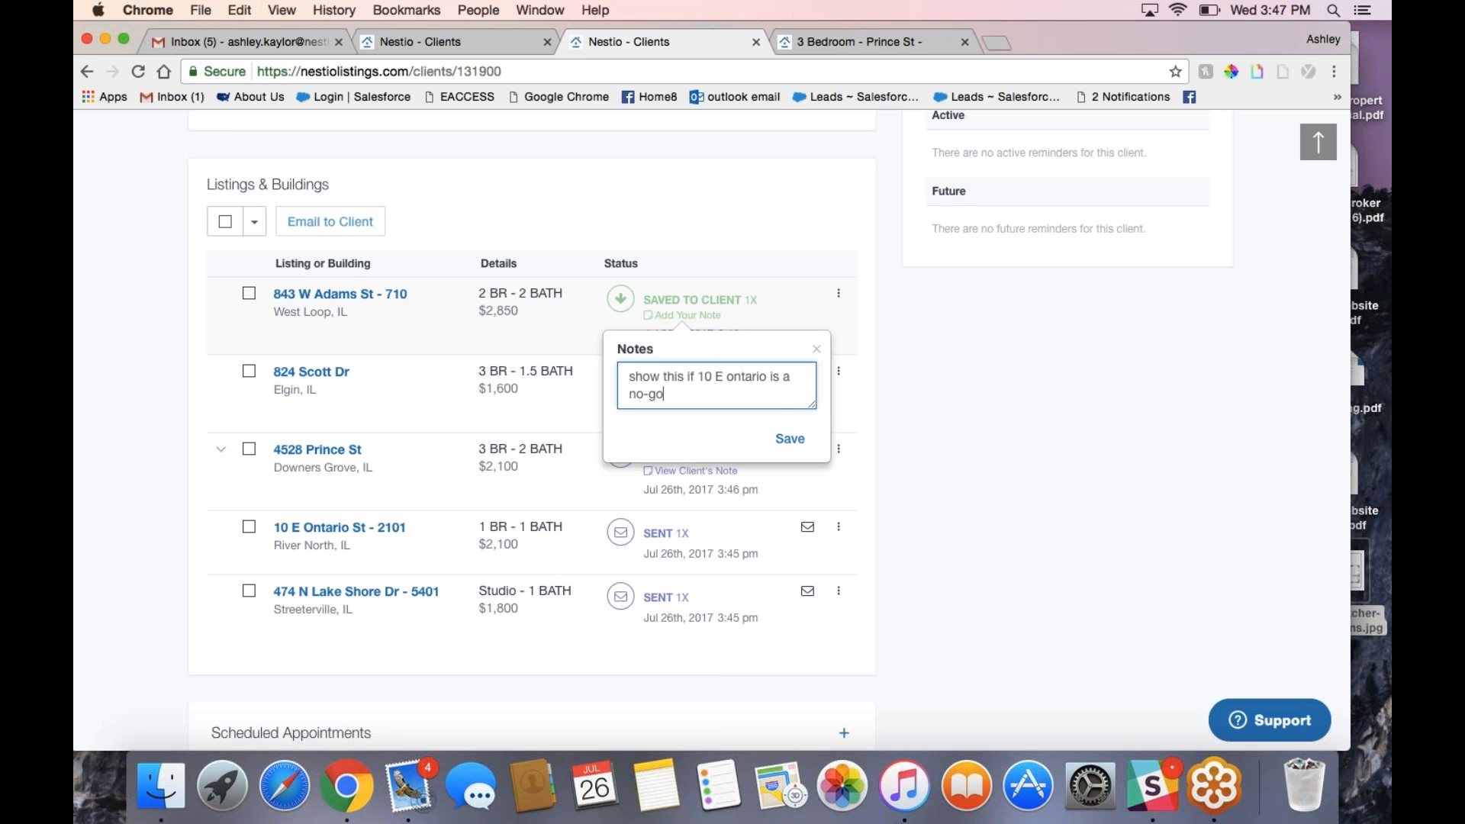
{"action": "left_click", "coordinate": [798, 440]}
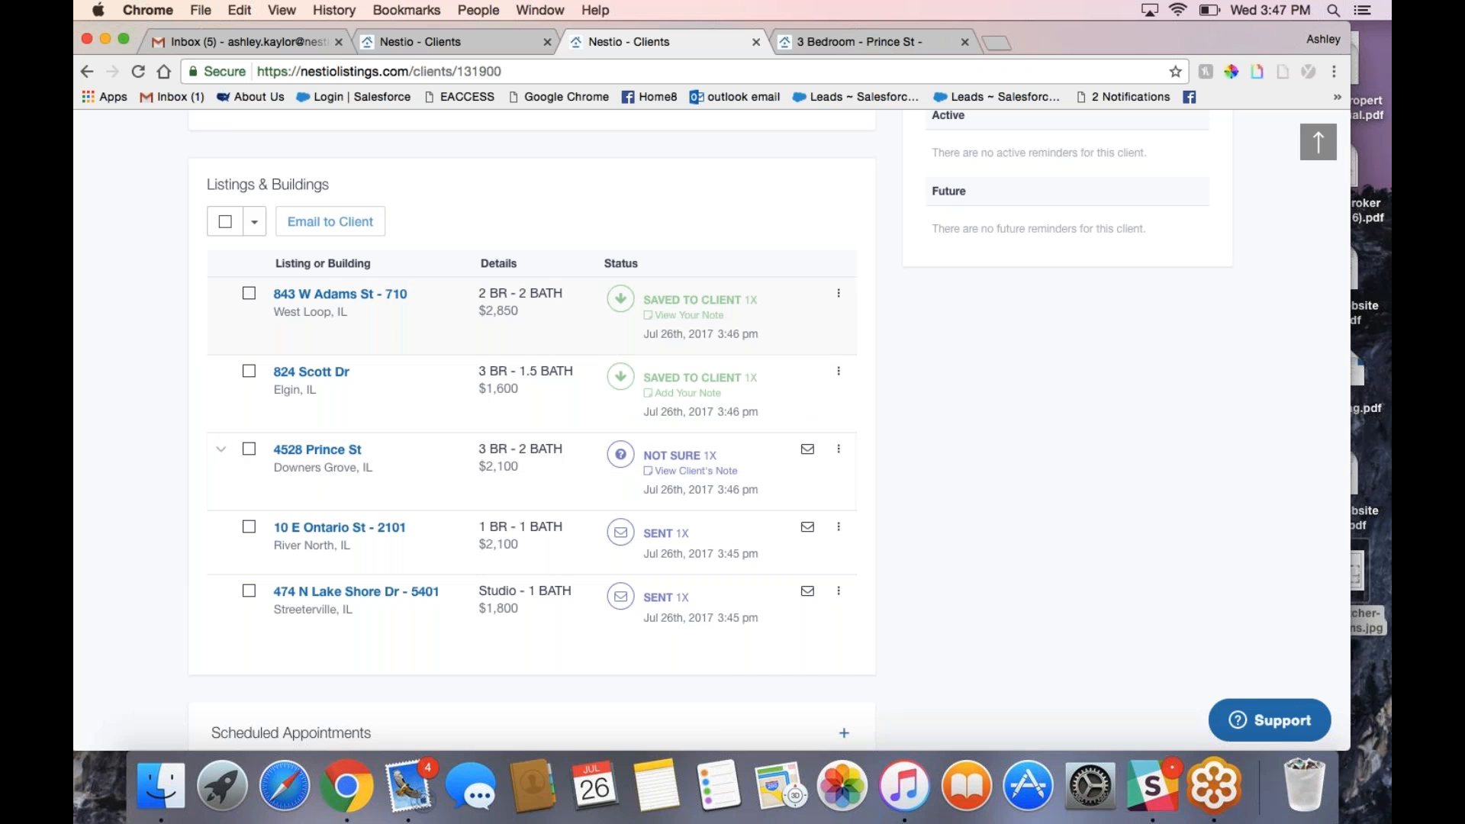
{"action": "scroll", "coordinate": [608, 389], "scroll_direction": "down", "scroll_amount": 3}
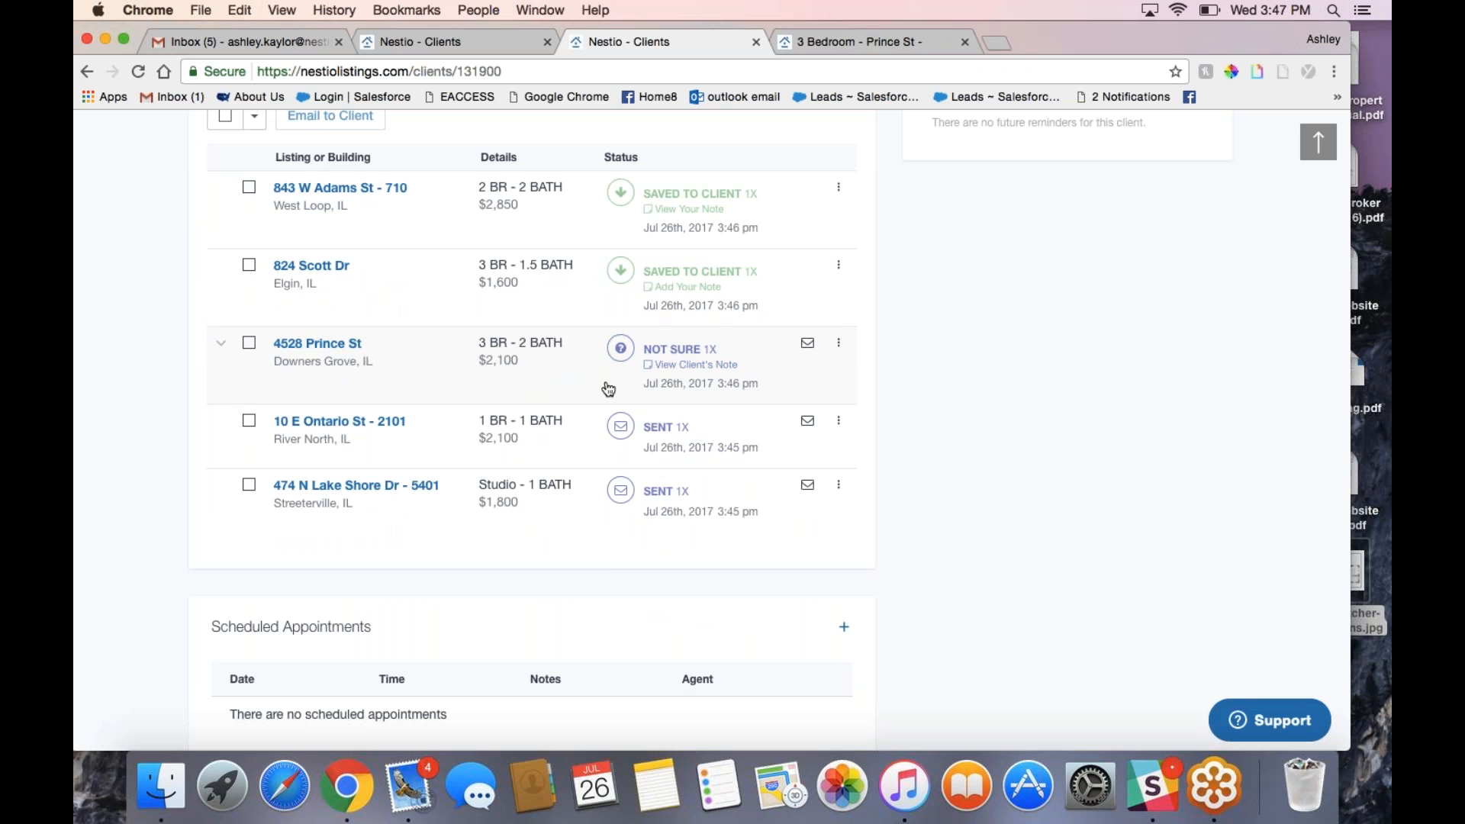
{"action": "left_click", "coordinate": [608, 389]}
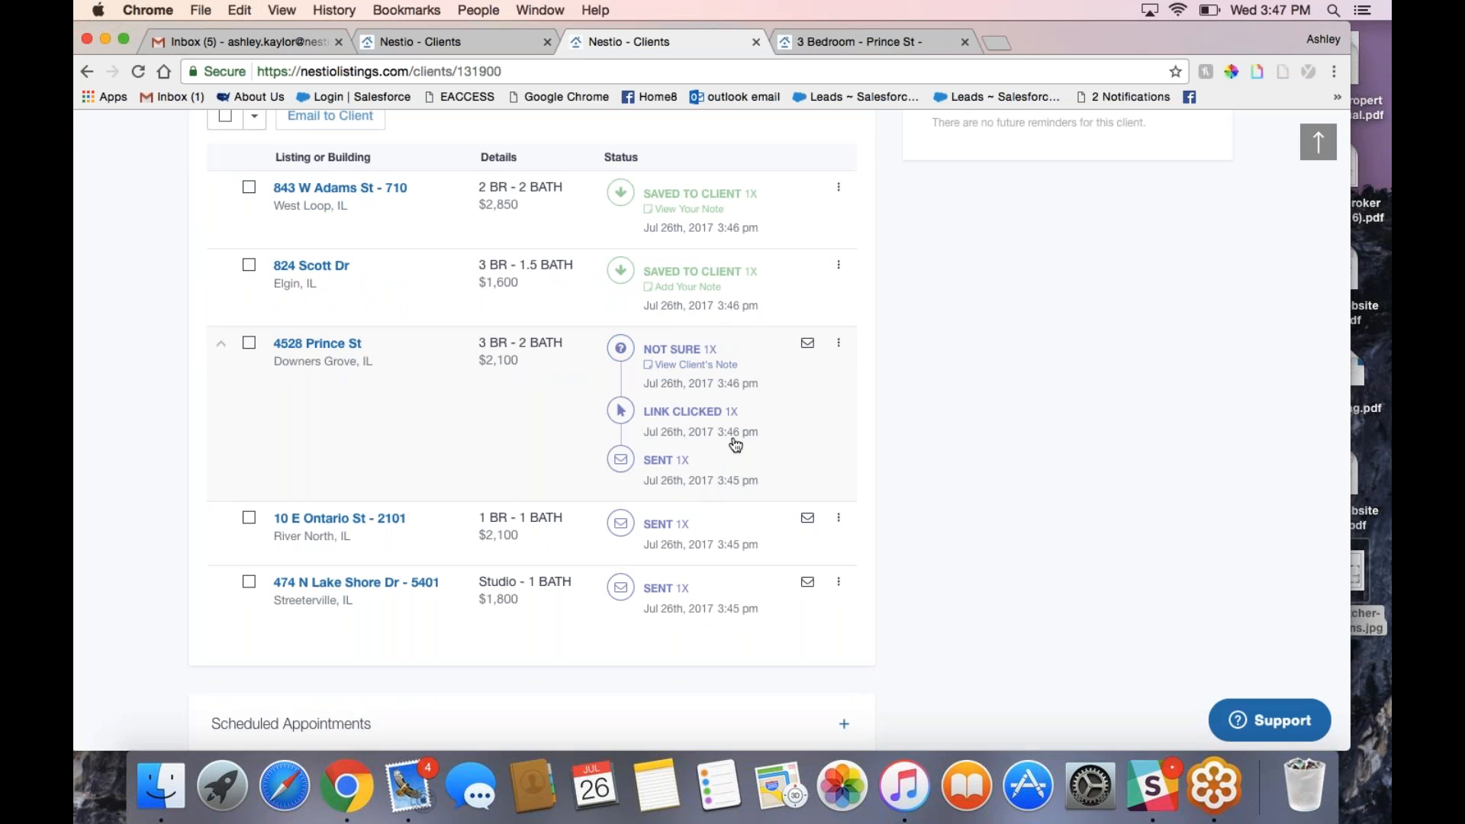
{"action": "left_click", "coordinate": [723, 366]}
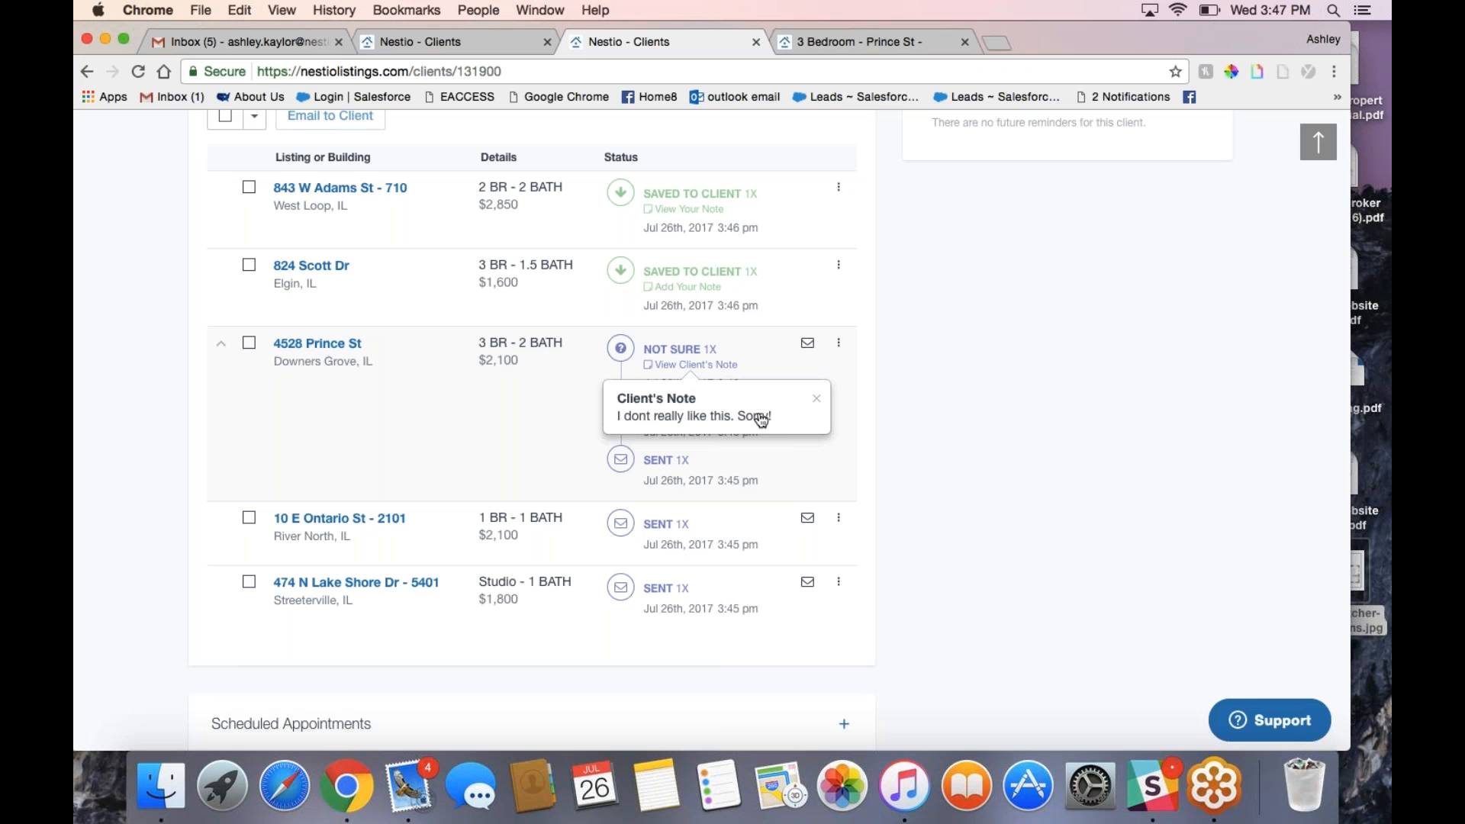
{"action": "left_click", "coordinate": [894, 364]}
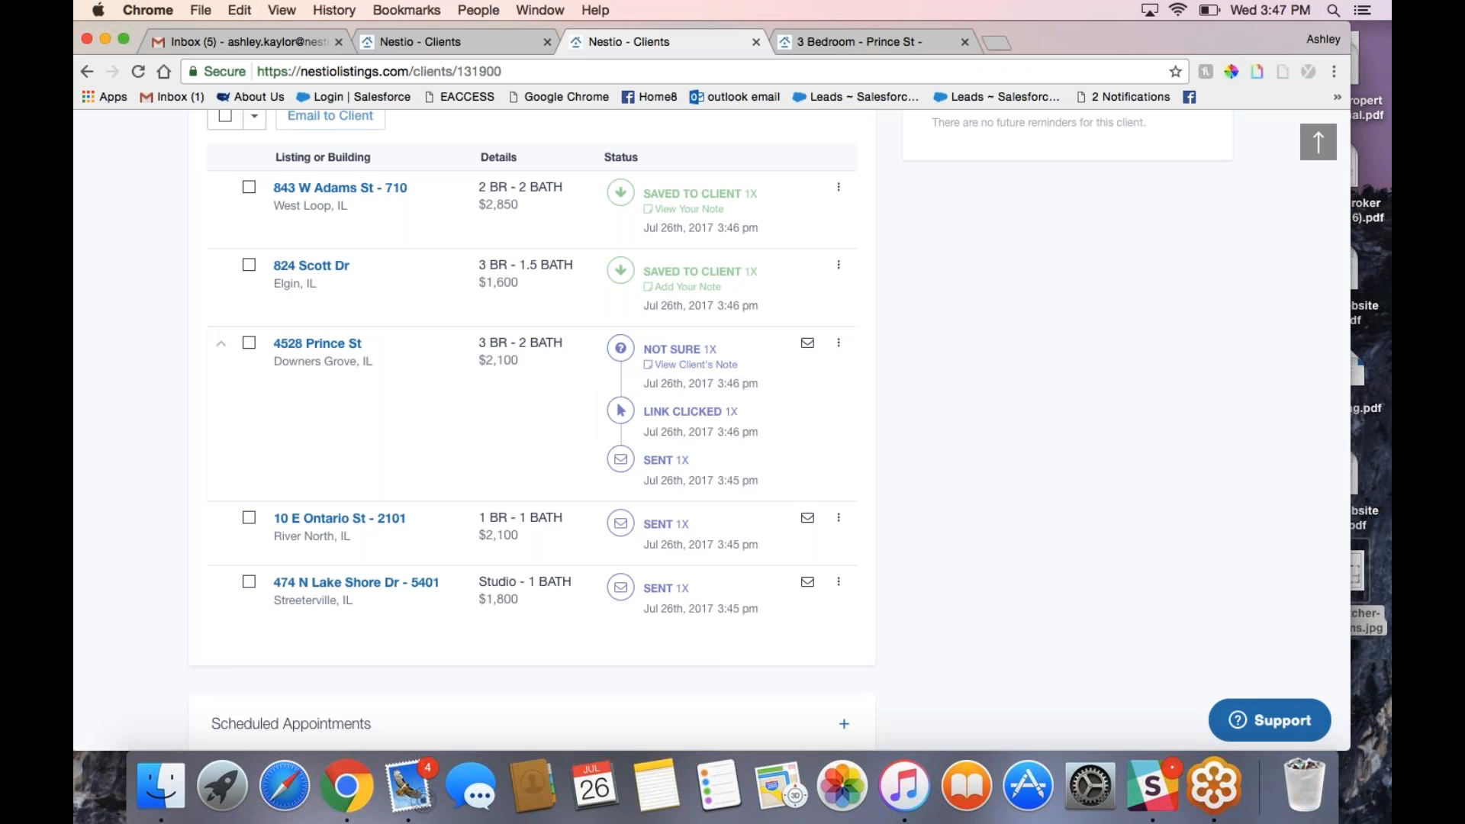
{"action": "left_click", "coordinate": [839, 347]}
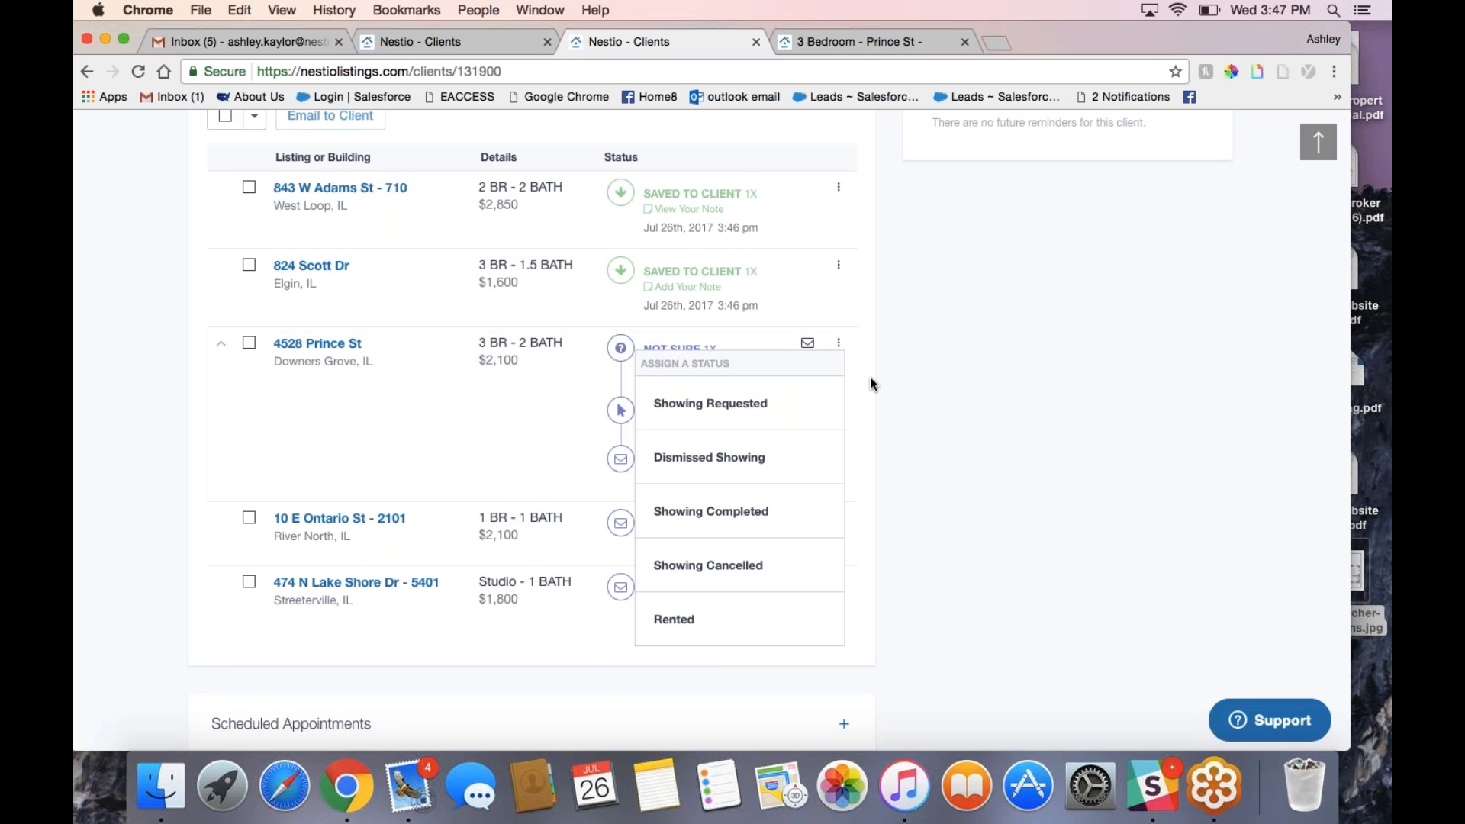
{"action": "left_click", "coordinate": [870, 377]}
{"action": "left_click", "coordinate": [839, 521]}
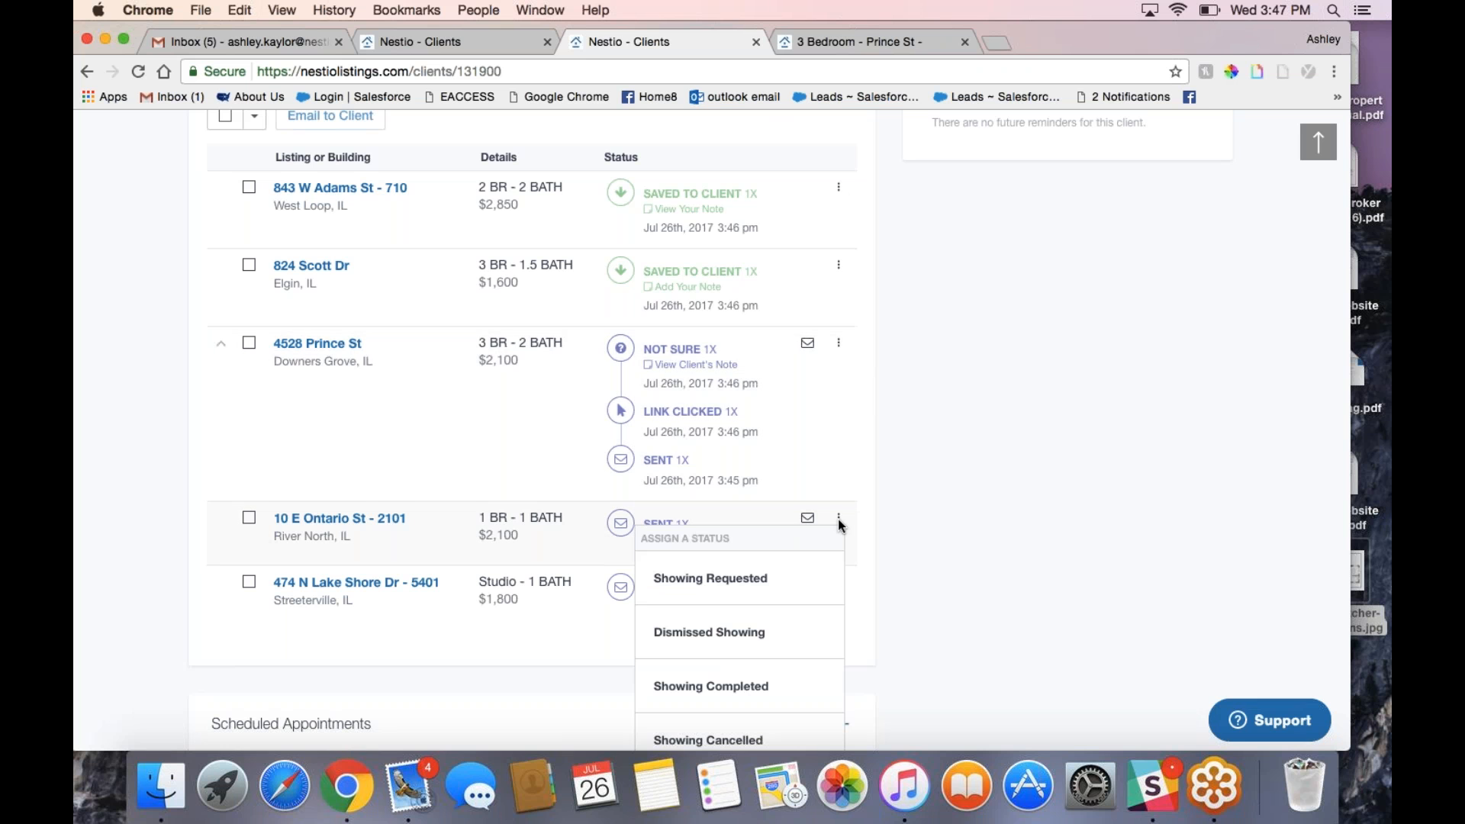
{"action": "scroll", "coordinate": [839, 523], "scroll_direction": "down", "scroll_amount": 3}
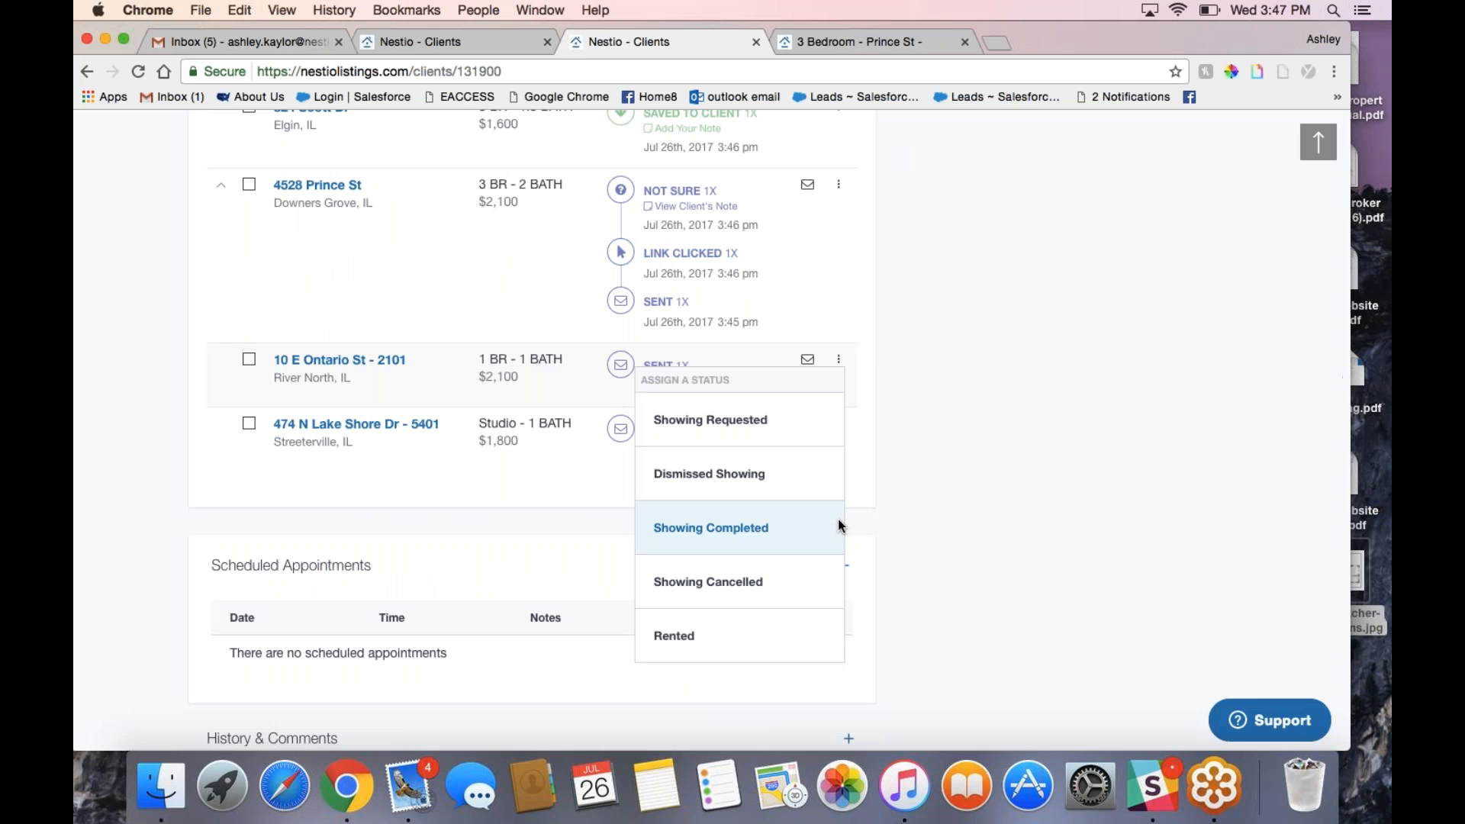
{"action": "left_click", "coordinate": [778, 433]}
{"action": "left_click", "coordinate": [697, 494]}
{"action": "left_click", "coordinate": [656, 401]}
{"action": "left_click", "coordinate": [649, 461]}
{"action": "type", "text": "tall mgmt and confir"}
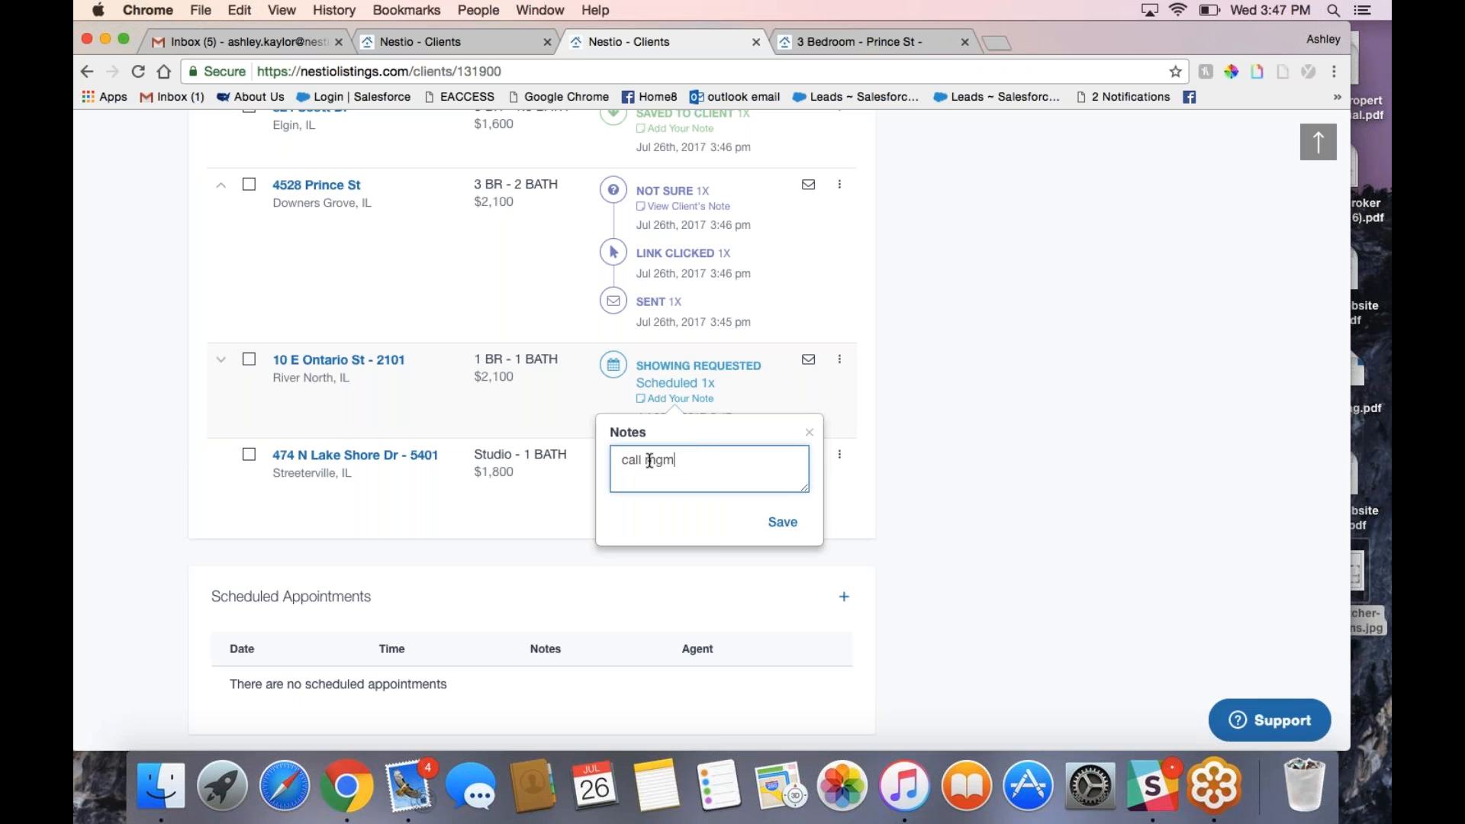
{"action": "type", "text": "m"}
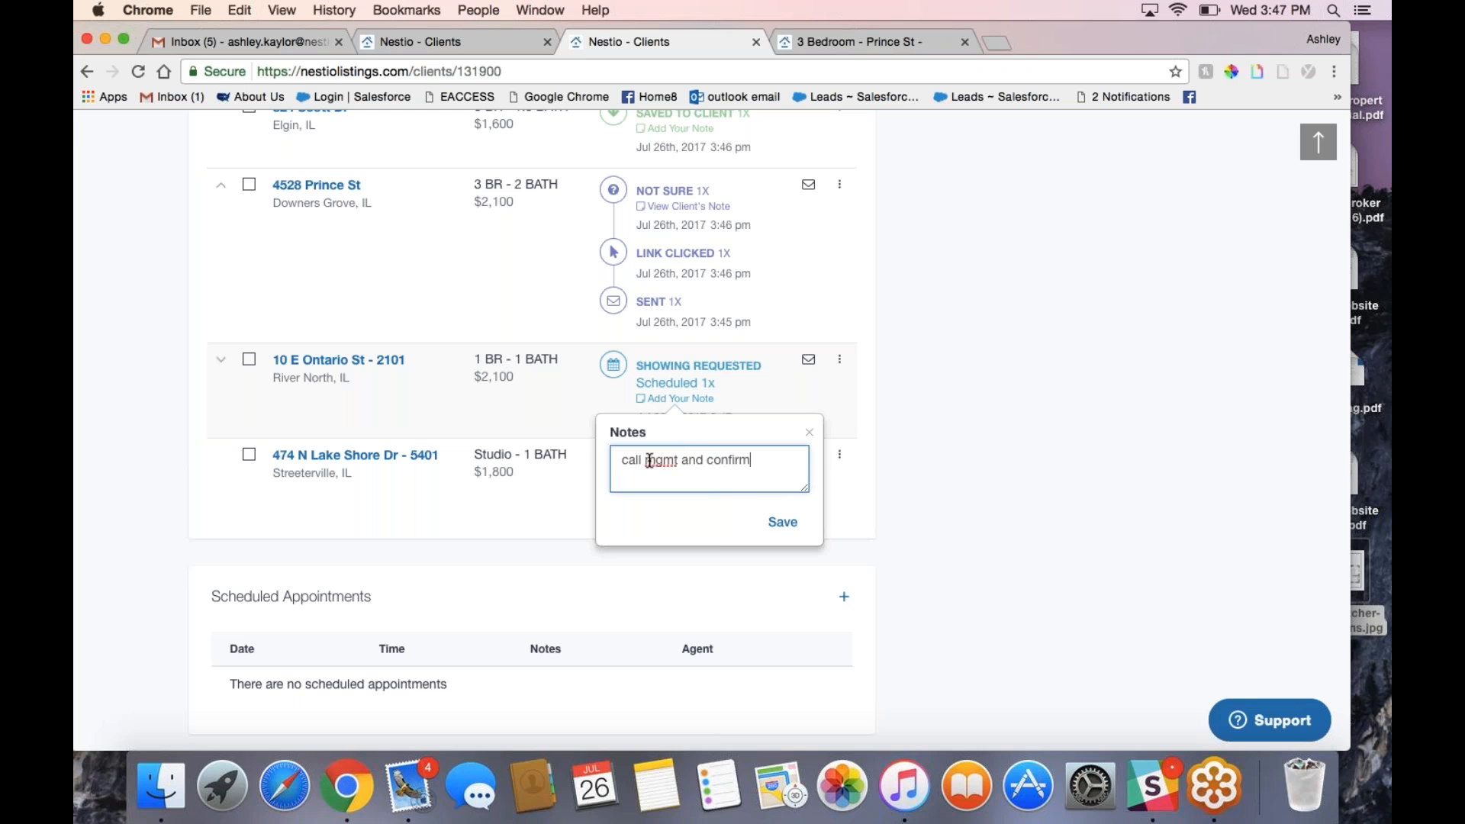
{"action": "left_click", "coordinate": [782, 522]}
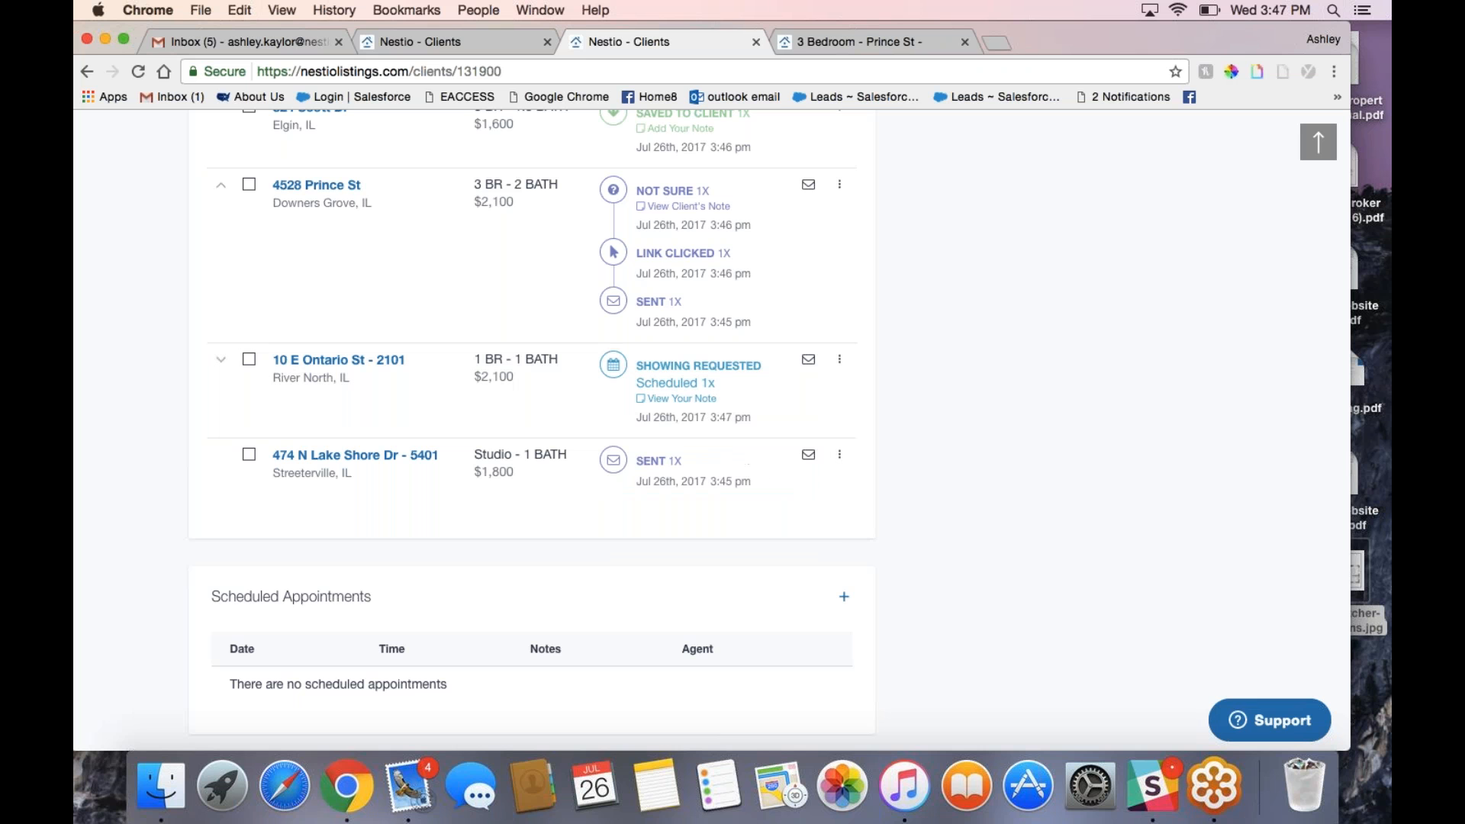
{"action": "left_click", "coordinate": [571, 414]}
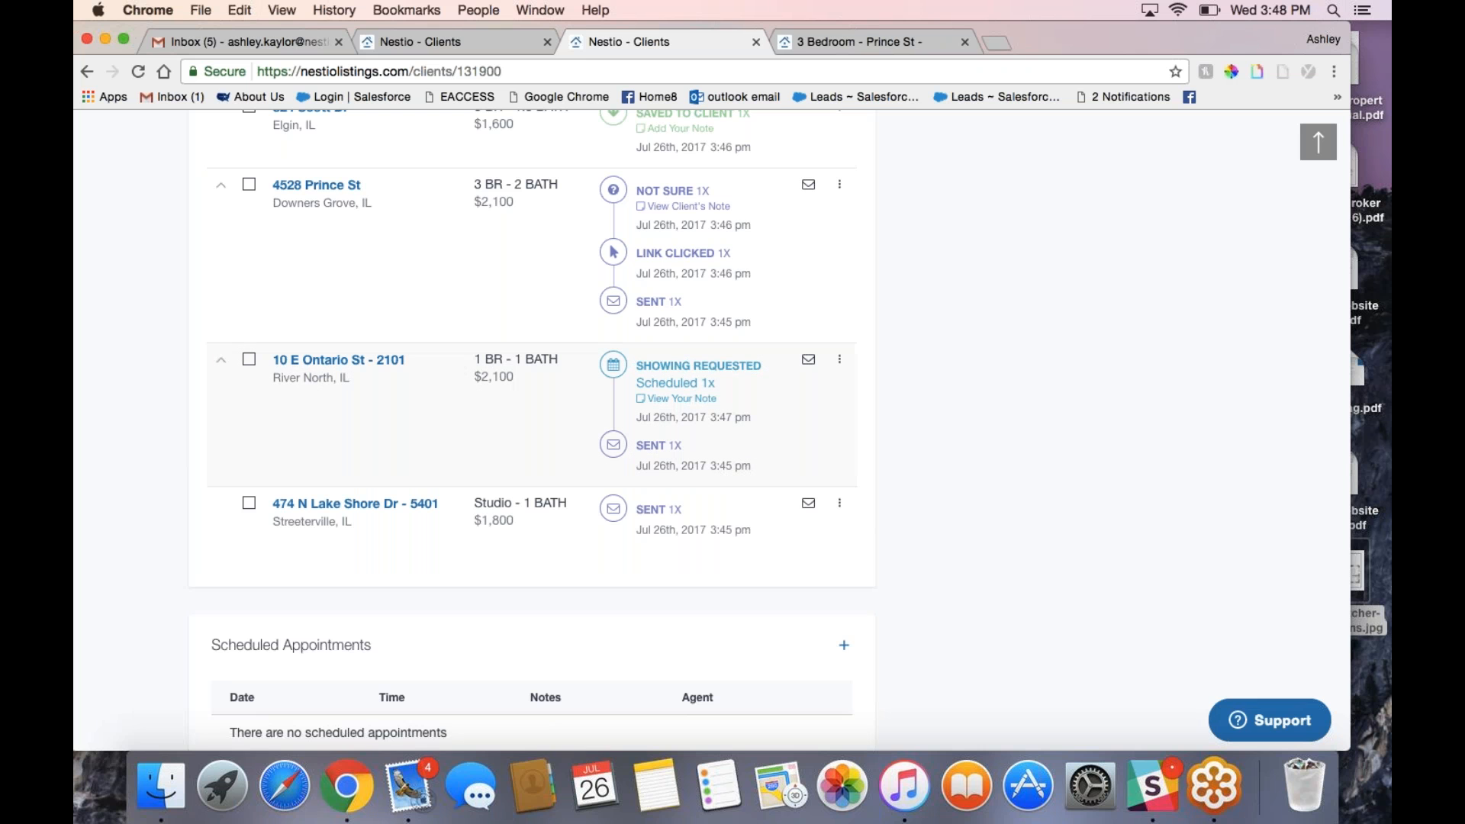
{"action": "scroll", "coordinate": [254, 367], "scroll_direction": "up", "scroll_amount": 5}
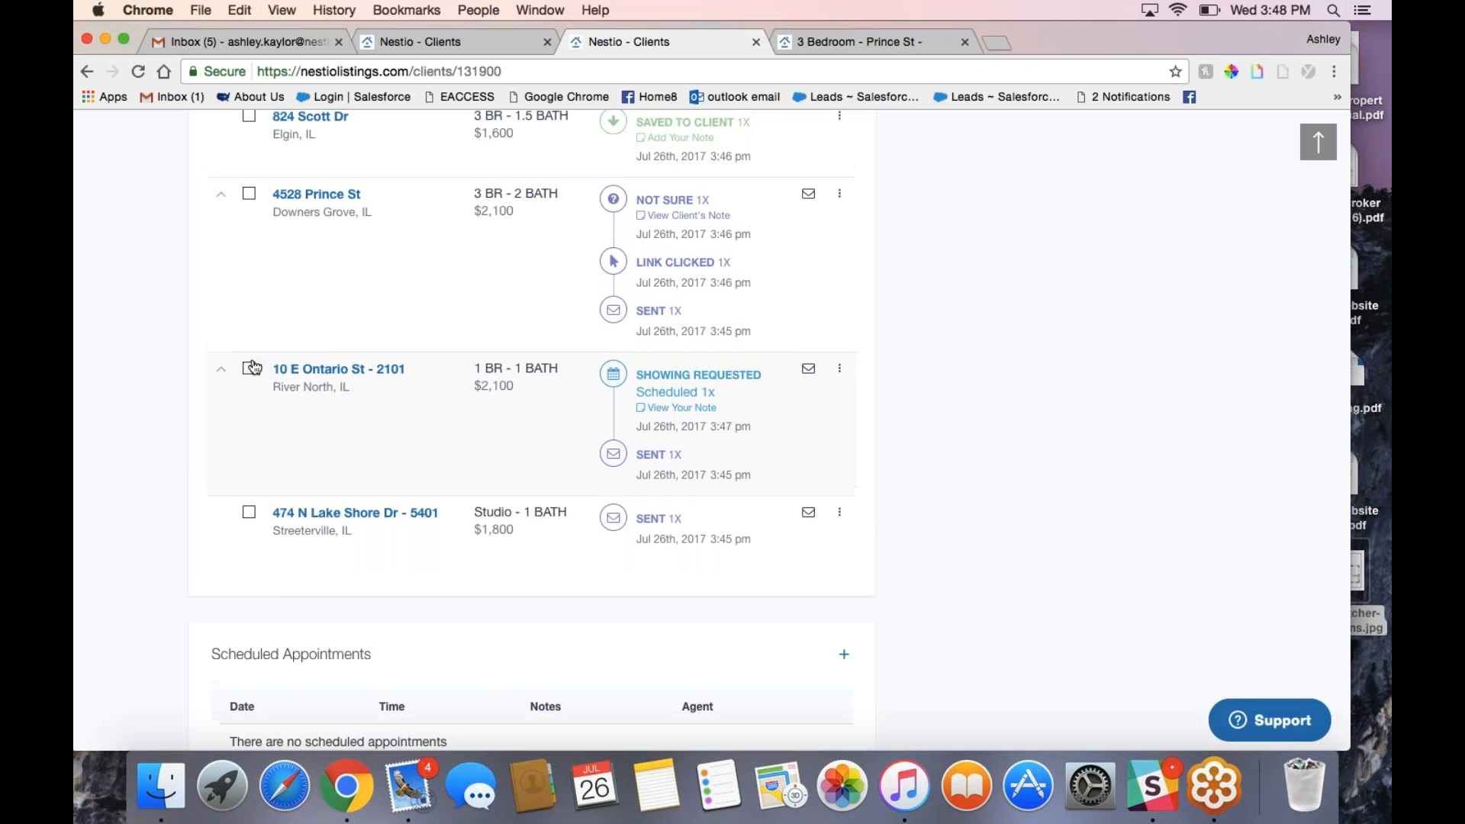
{"action": "left_click", "coordinate": [249, 395]}
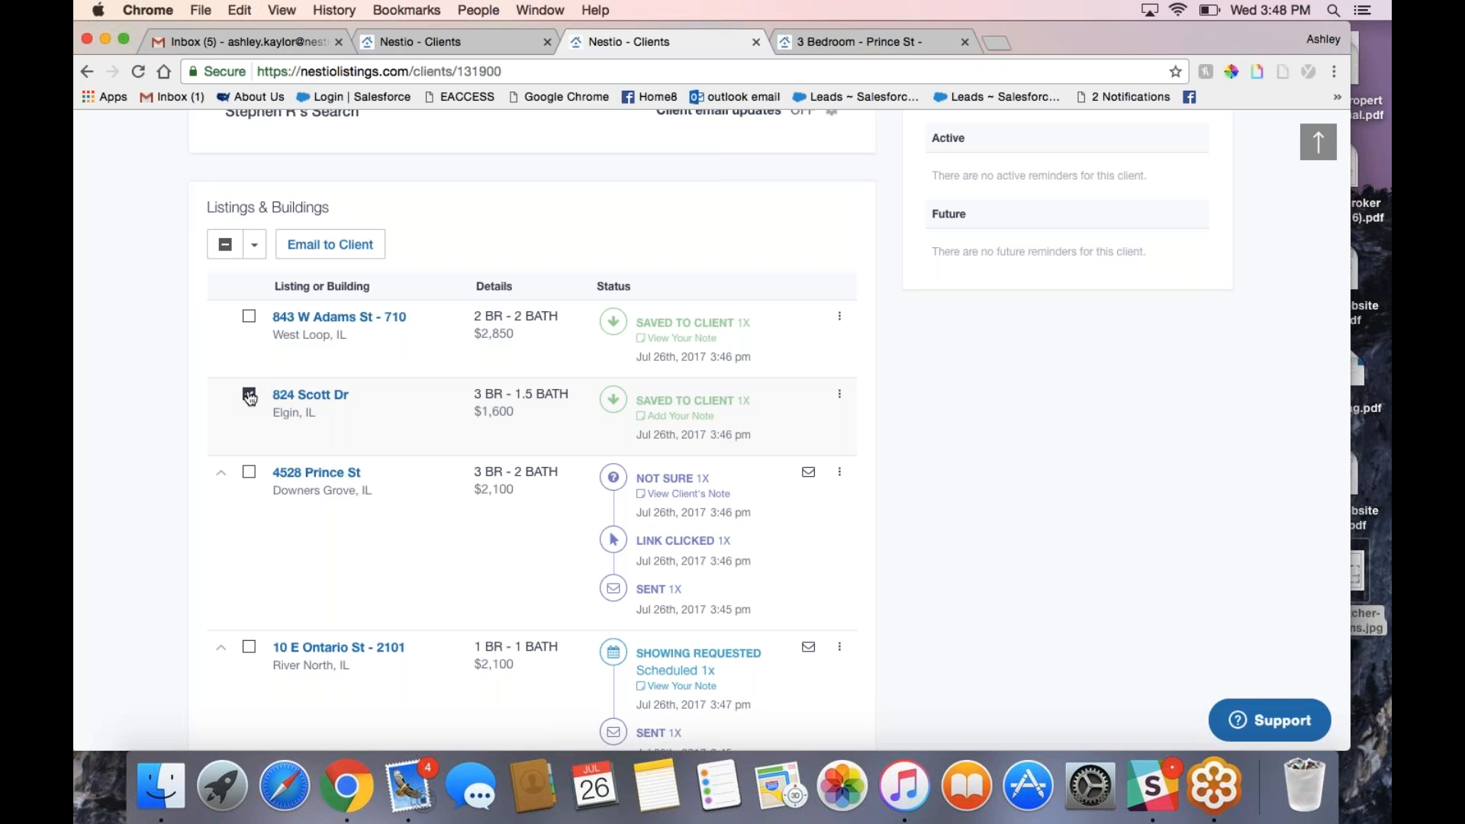
{"action": "left_click", "coordinate": [249, 316]}
{"action": "left_click", "coordinate": [324, 245]}
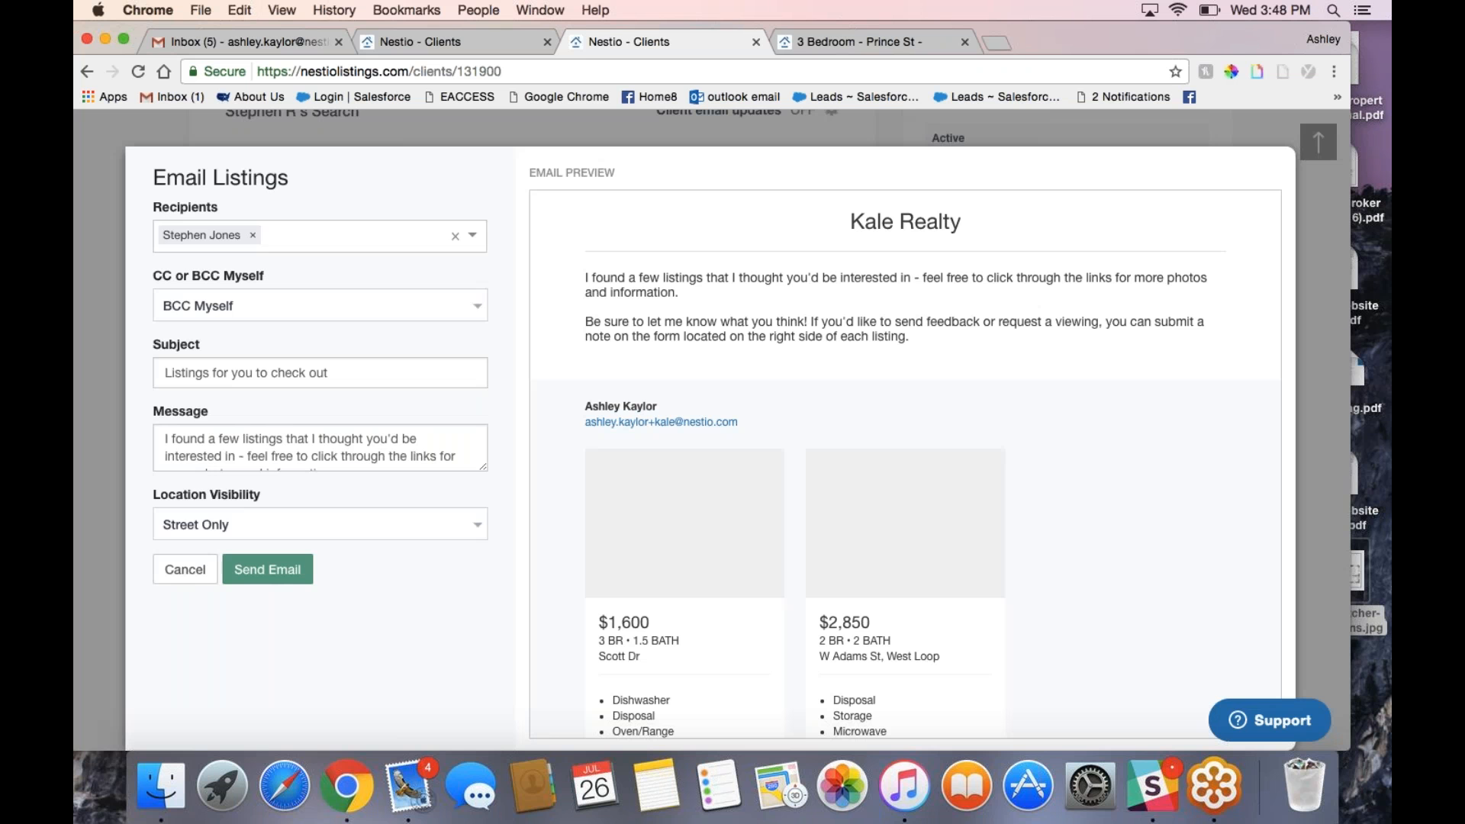
{"action": "left_click", "coordinate": [194, 573]}
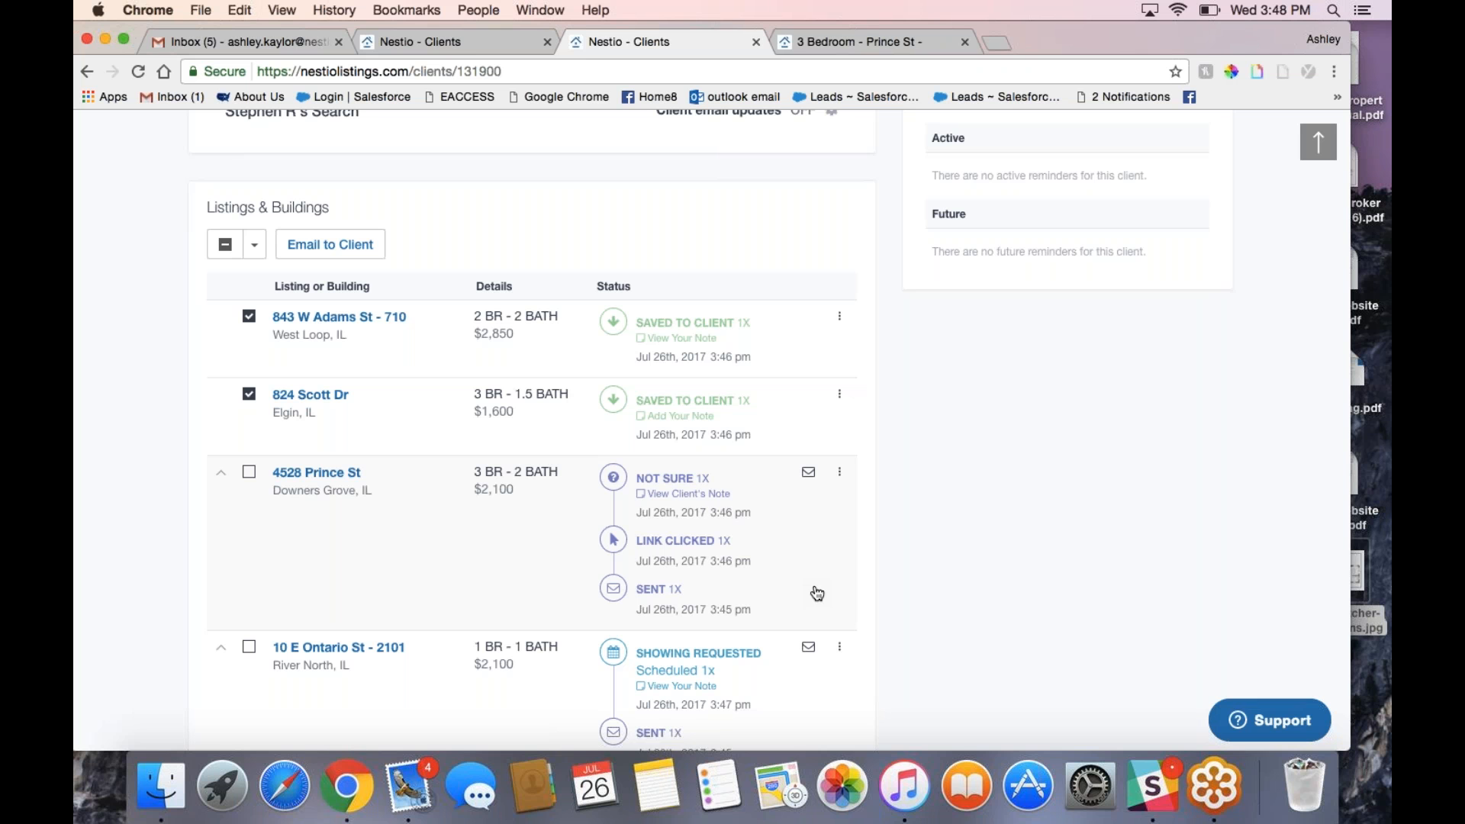
Step: Start a custom reminder dated September 1, 2017
{"action": "scroll", "coordinate": [817, 594], "scroll_direction": "up", "scroll_amount": 4}
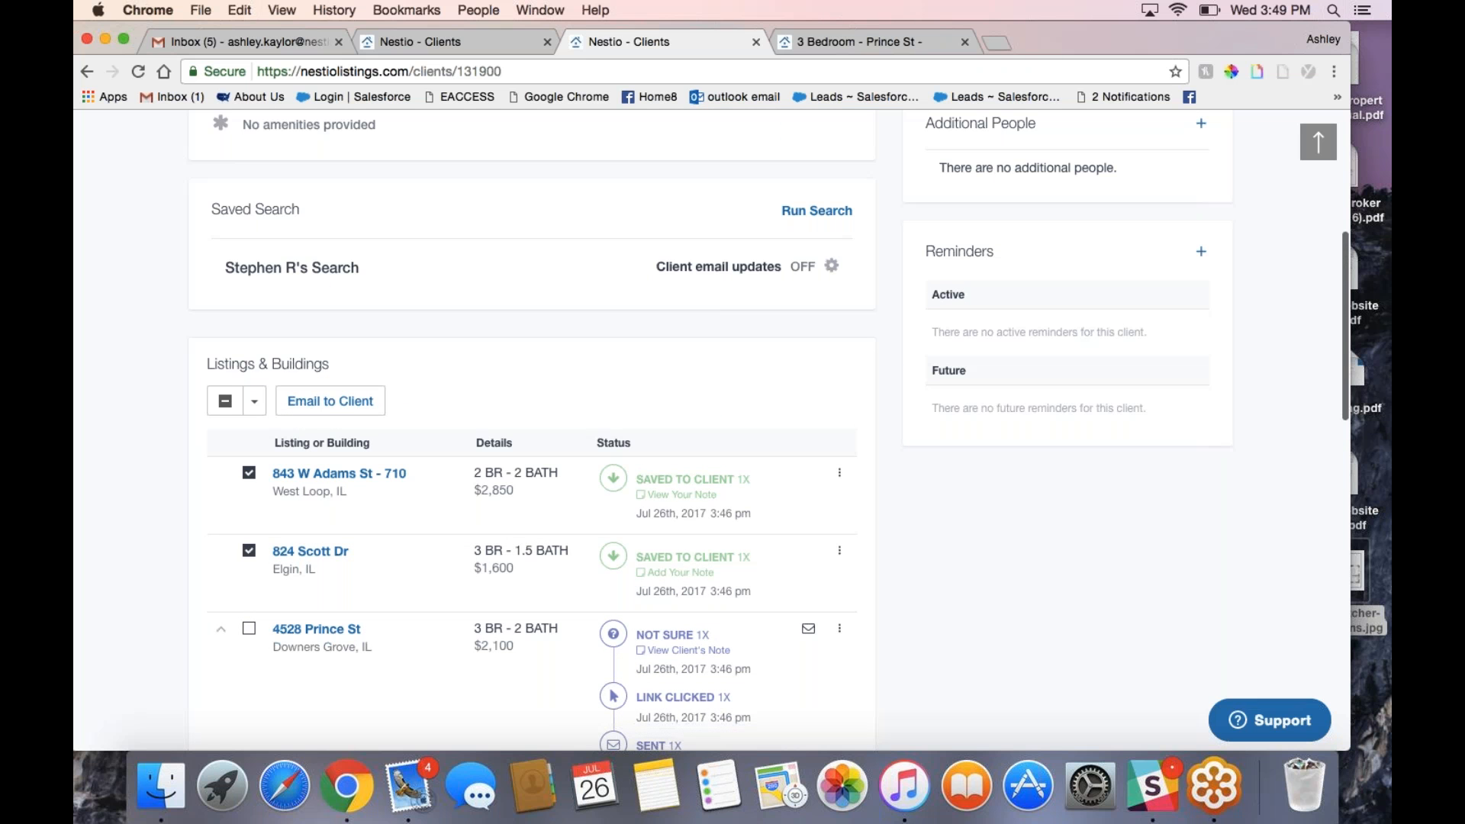
{"action": "left_click", "coordinate": [1201, 251]}
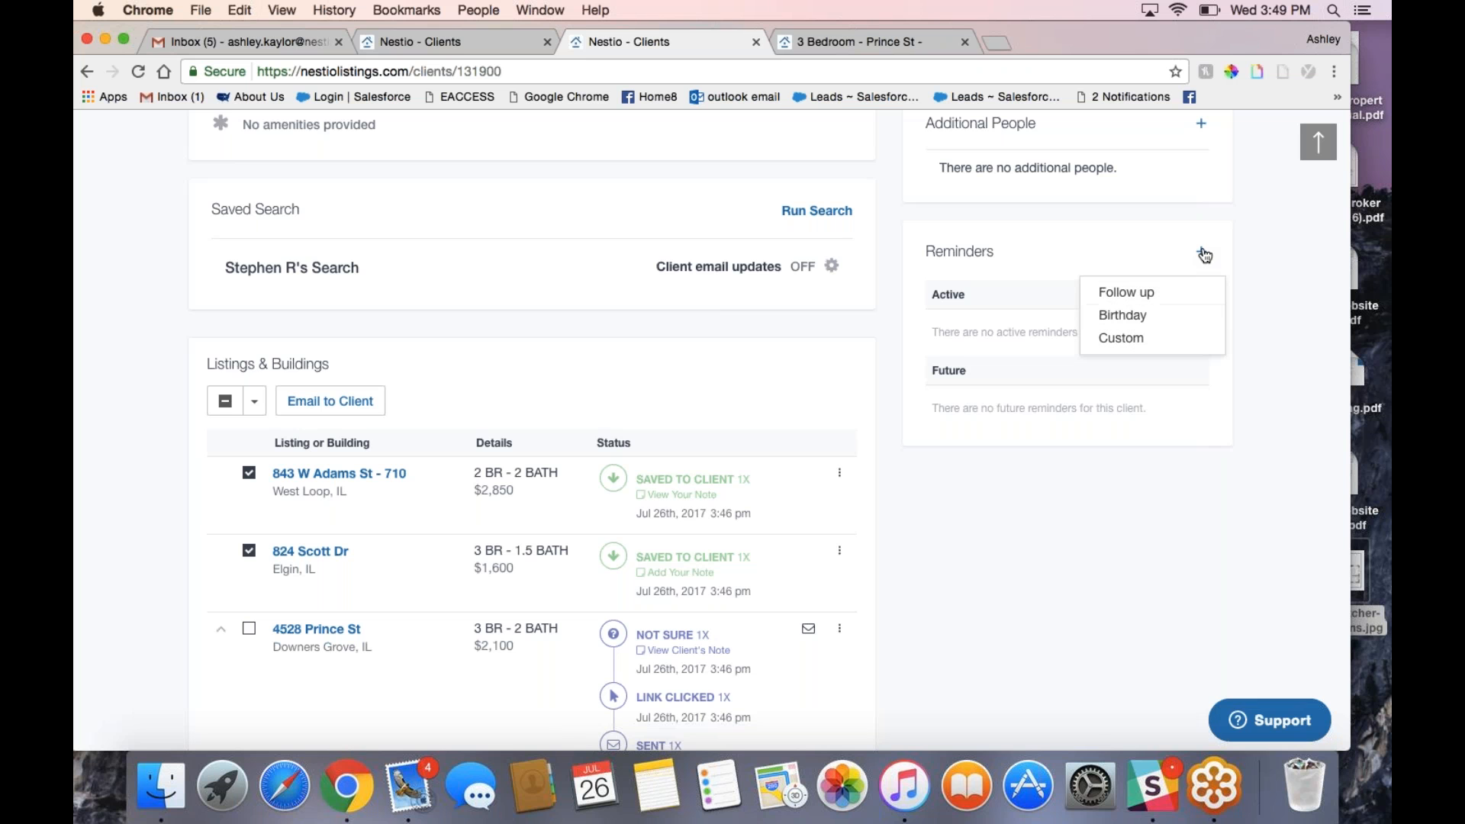
{"action": "left_click", "coordinate": [1138, 337]}
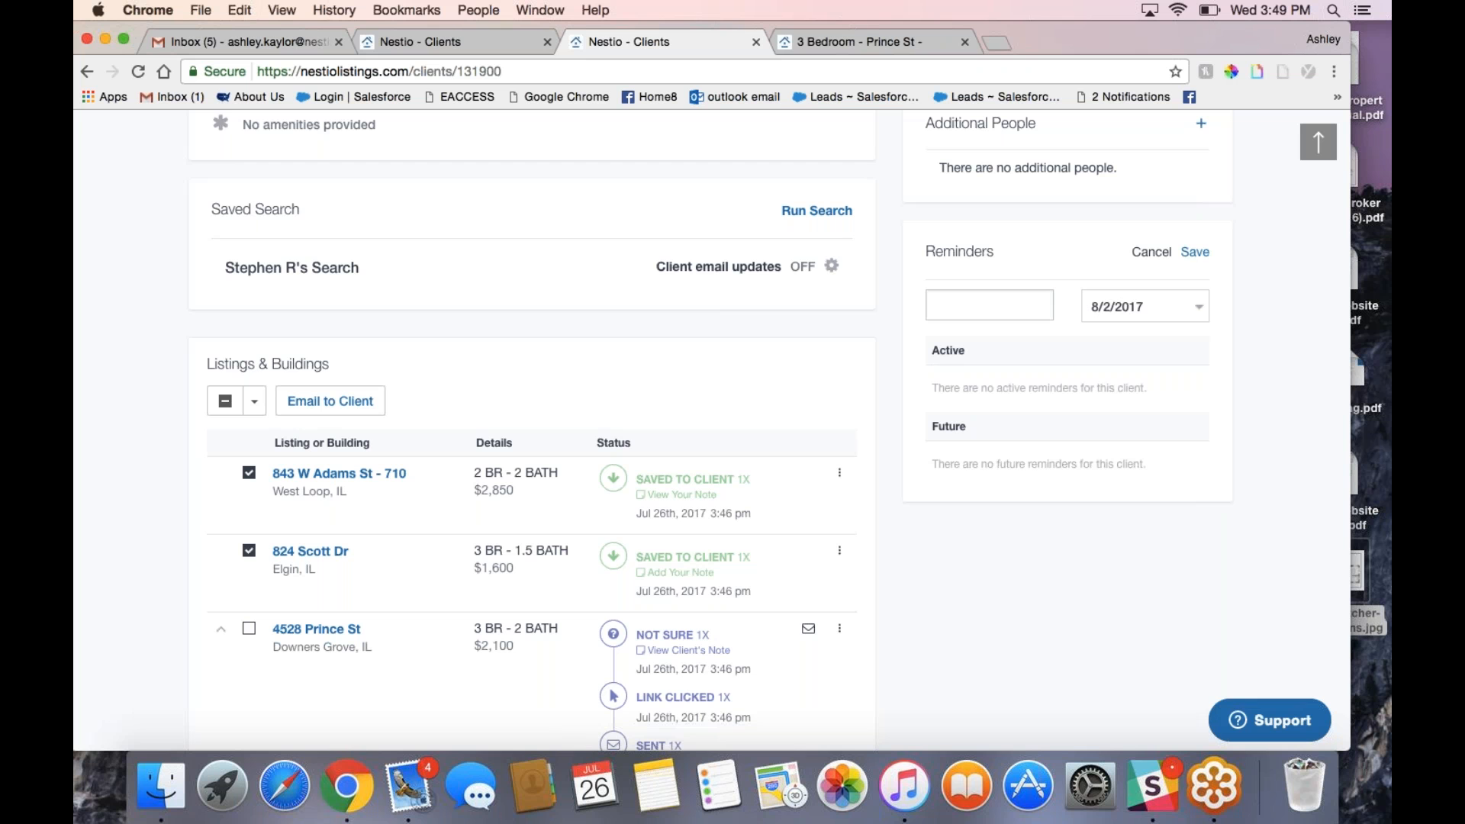
{"action": "left_click", "coordinate": [1146, 306]}
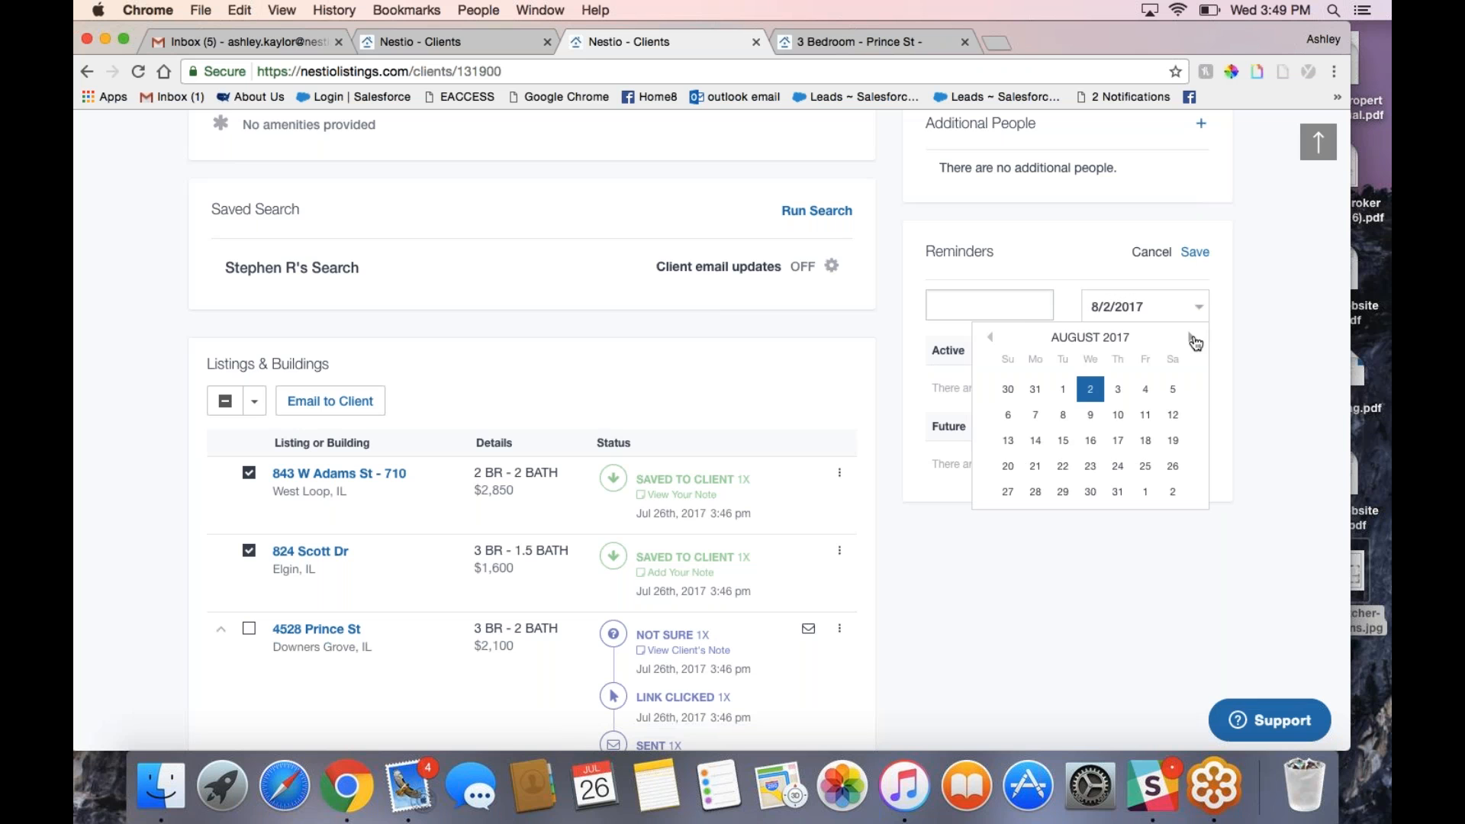
{"action": "left_click", "coordinate": [1194, 339]}
{"action": "left_click", "coordinate": [1193, 341]}
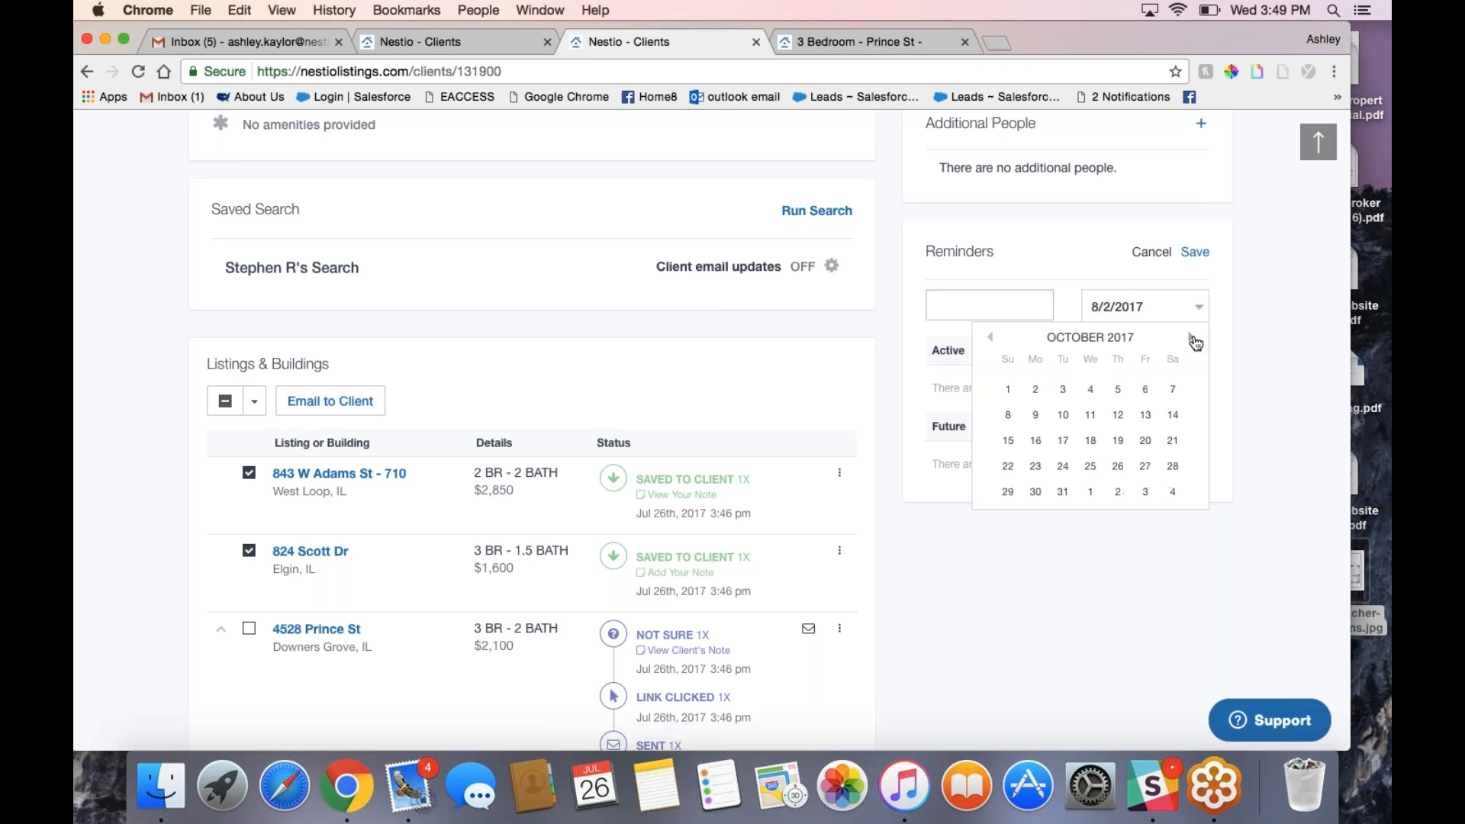
{"action": "left_click", "coordinate": [990, 340]}
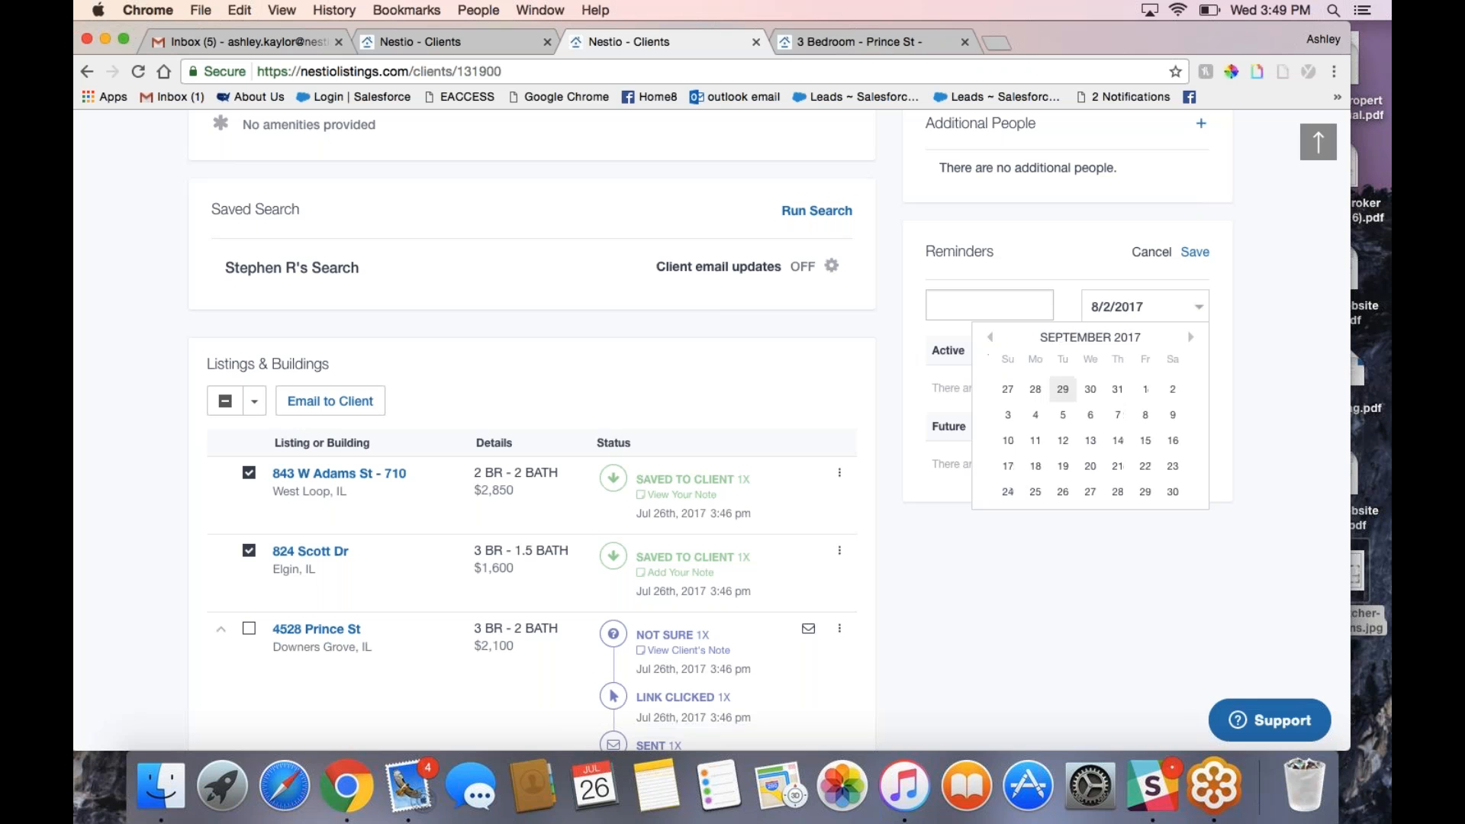
{"action": "left_click", "coordinate": [1145, 389]}
Step: Enter the reminder text 'Pushed out move-in date to Oct. 1-call!' and save it
{"action": "left_click", "coordinate": [937, 305]}
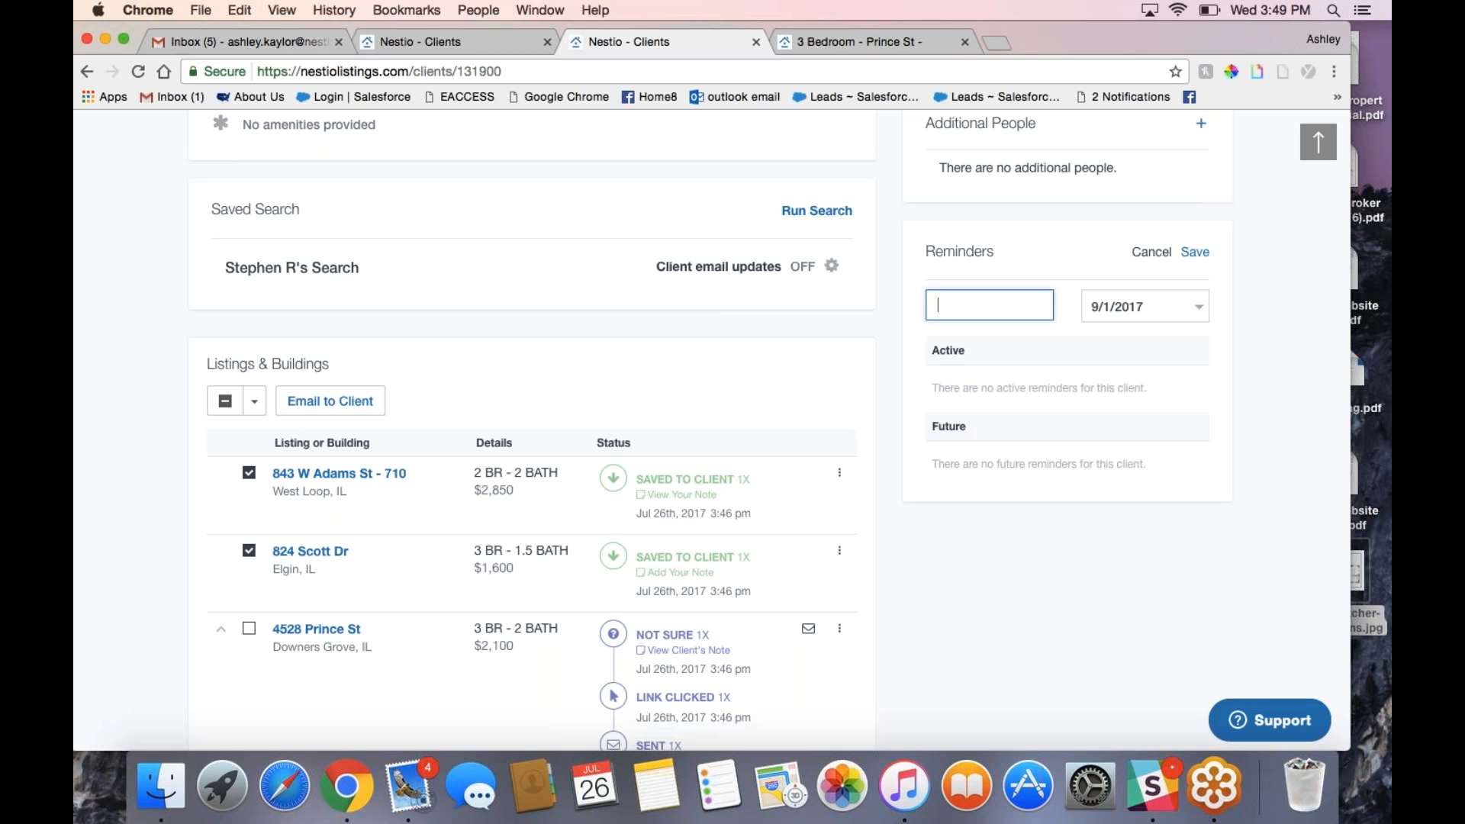
{"action": "type", "text": "Pushed out move-in date to Oct. 1-call!"}
{"action": "left_click", "coordinate": [1198, 254]}
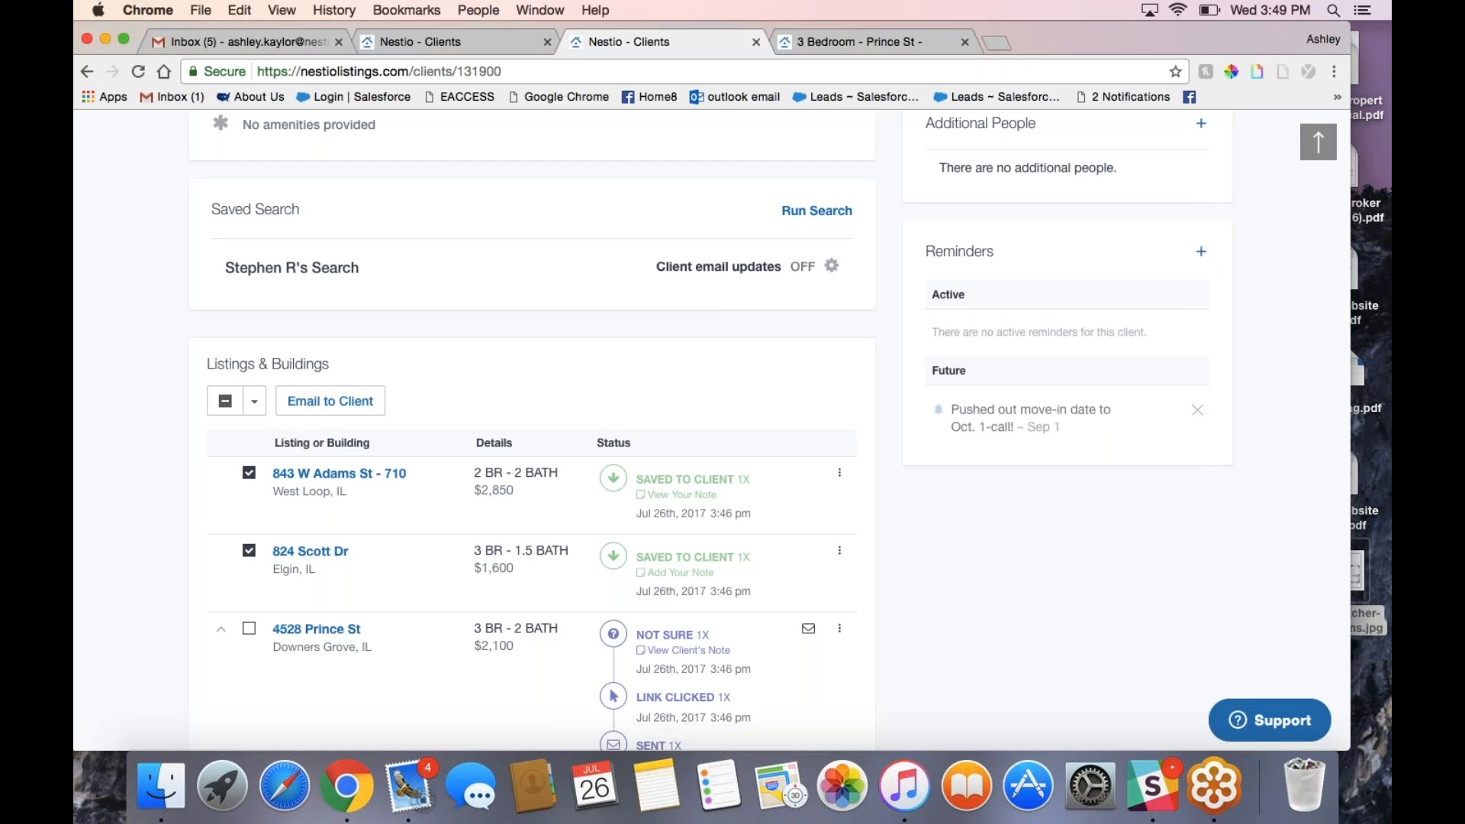
{"action": "scroll", "coordinate": [1200, 418], "scroll_direction": "up", "scroll_amount": 10}
{"action": "left_click", "coordinate": [485, 145]}
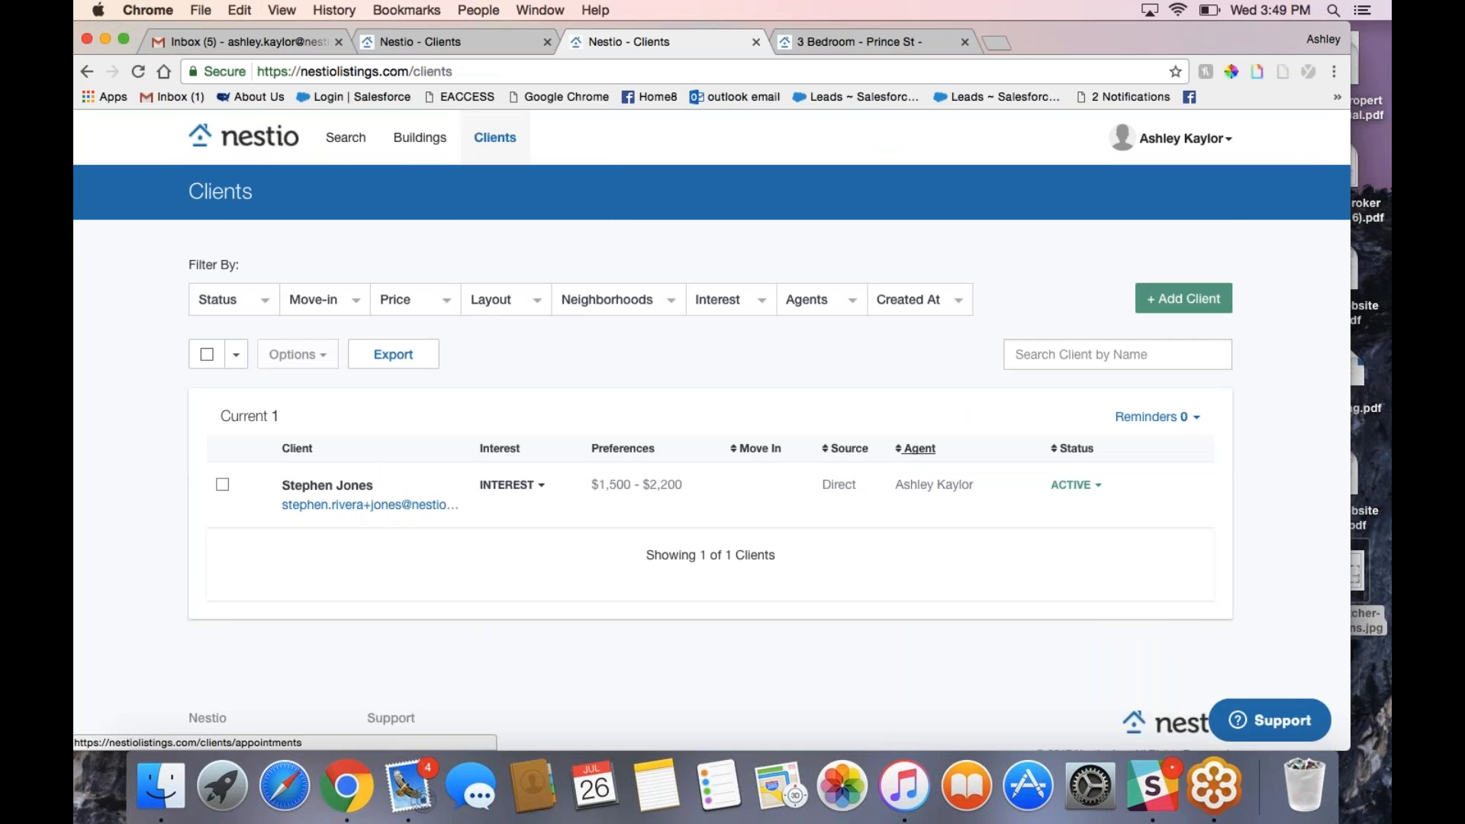
{"action": "left_click", "coordinate": [1157, 417]}
{"action": "left_click_drag", "start_coordinate": [1165, 453], "coordinate": [975, 454]}
{"action": "left_click", "coordinate": [1197, 418]}
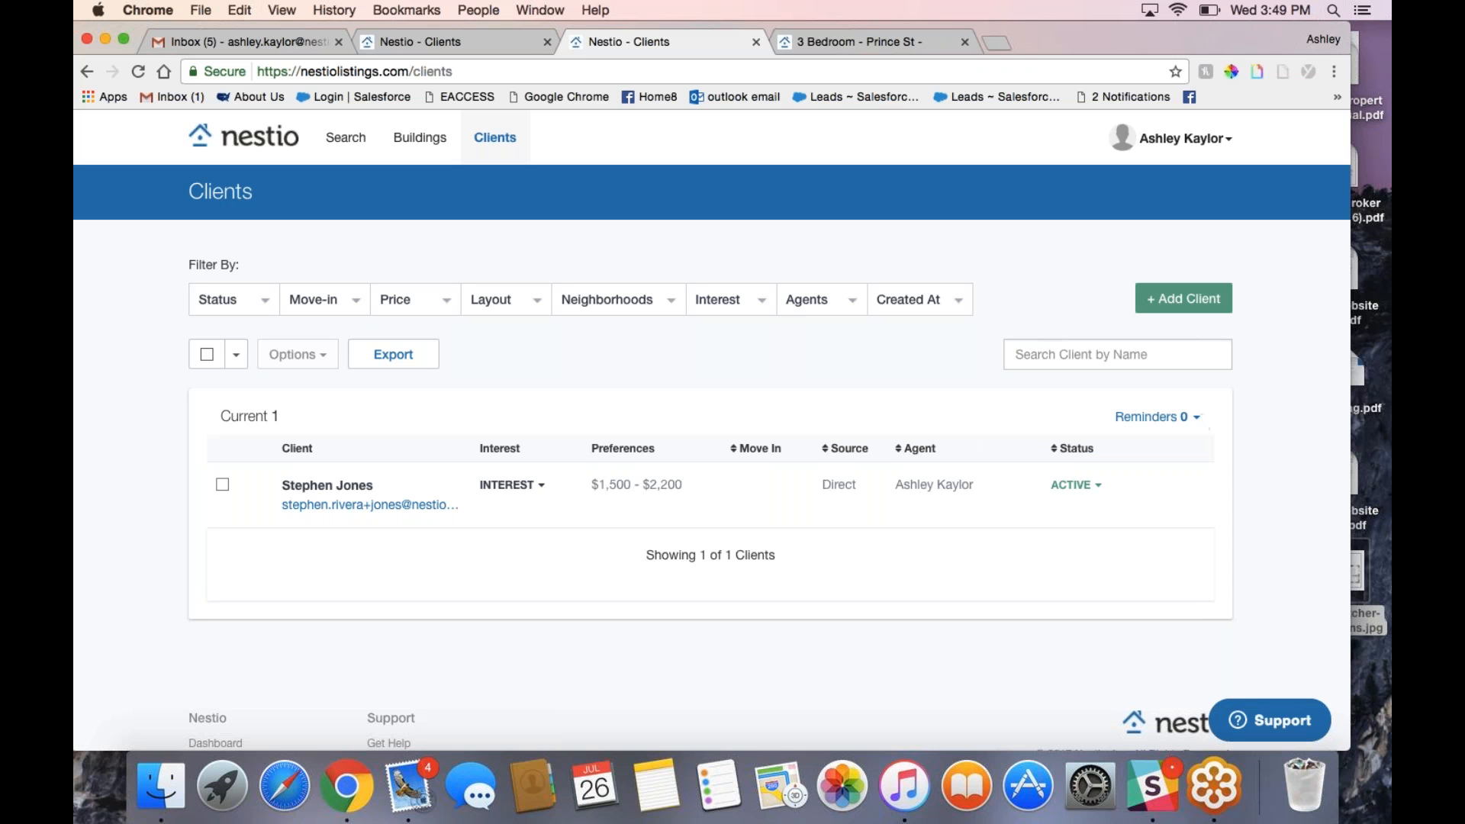
{"action": "left_click", "coordinate": [468, 494]}
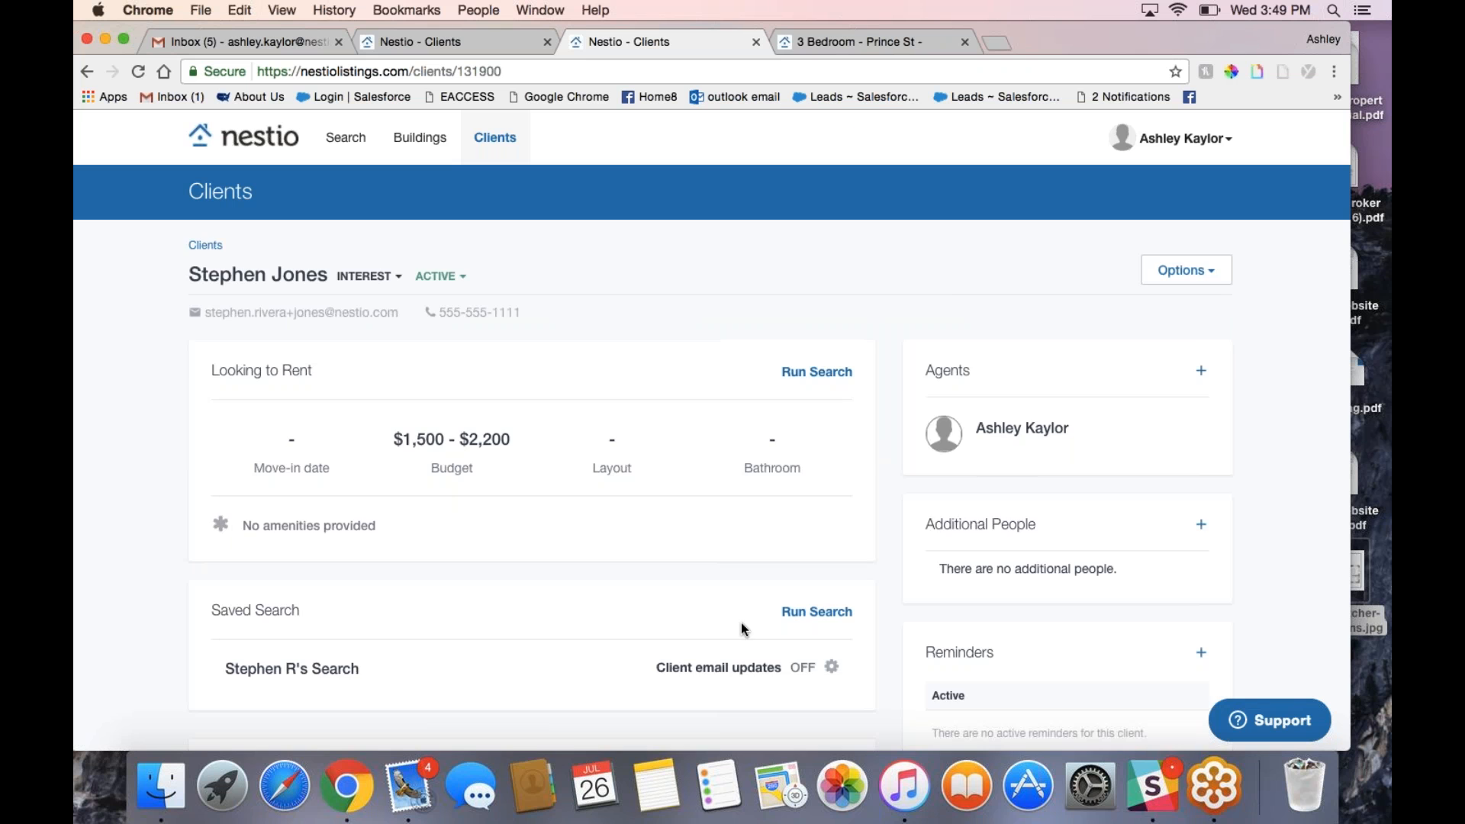
{"action": "scroll", "coordinate": [741, 623], "scroll_direction": "down", "scroll_amount": 7}
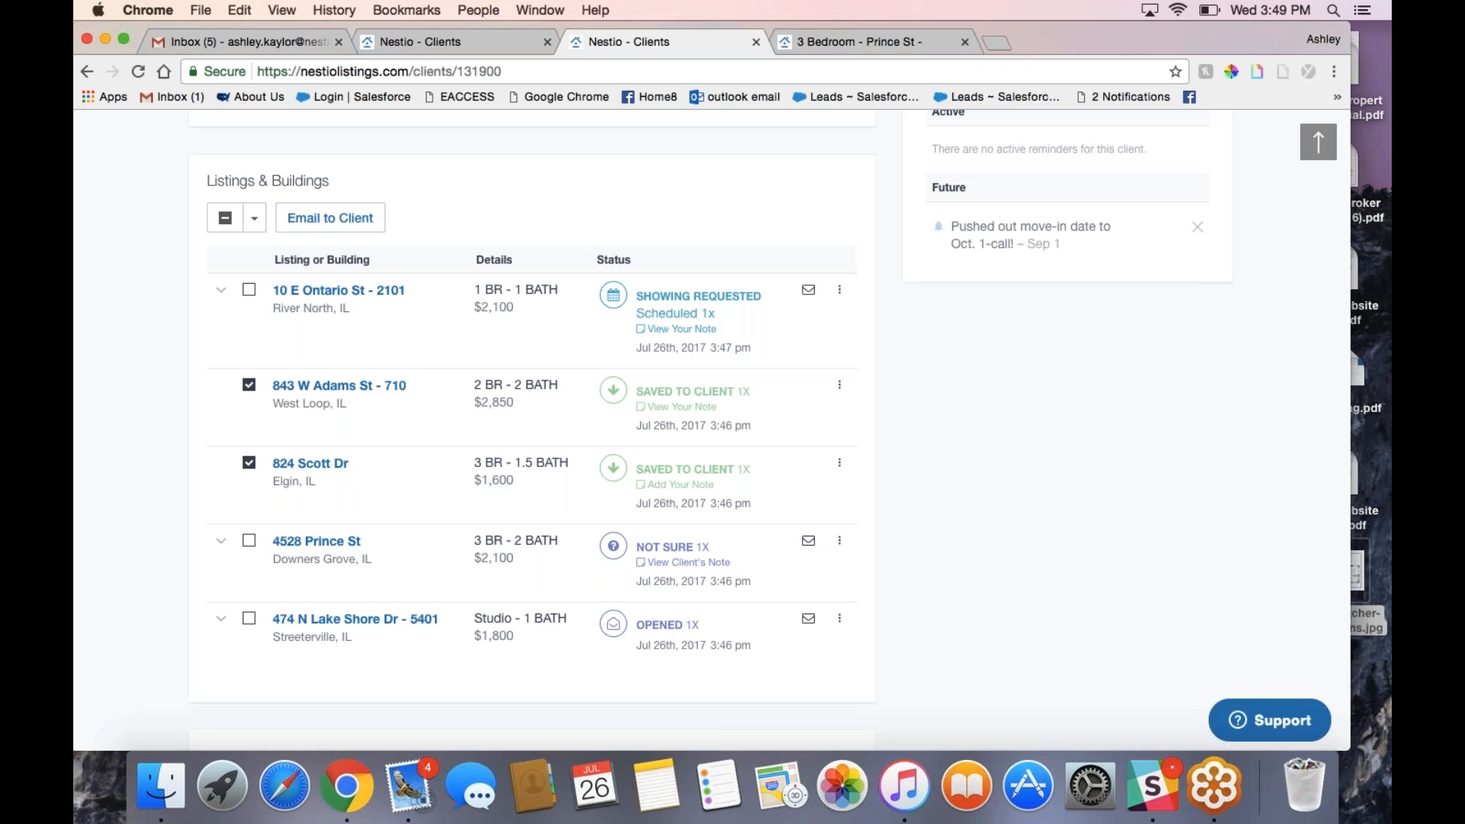
{"action": "left_click", "coordinate": [1319, 37]}
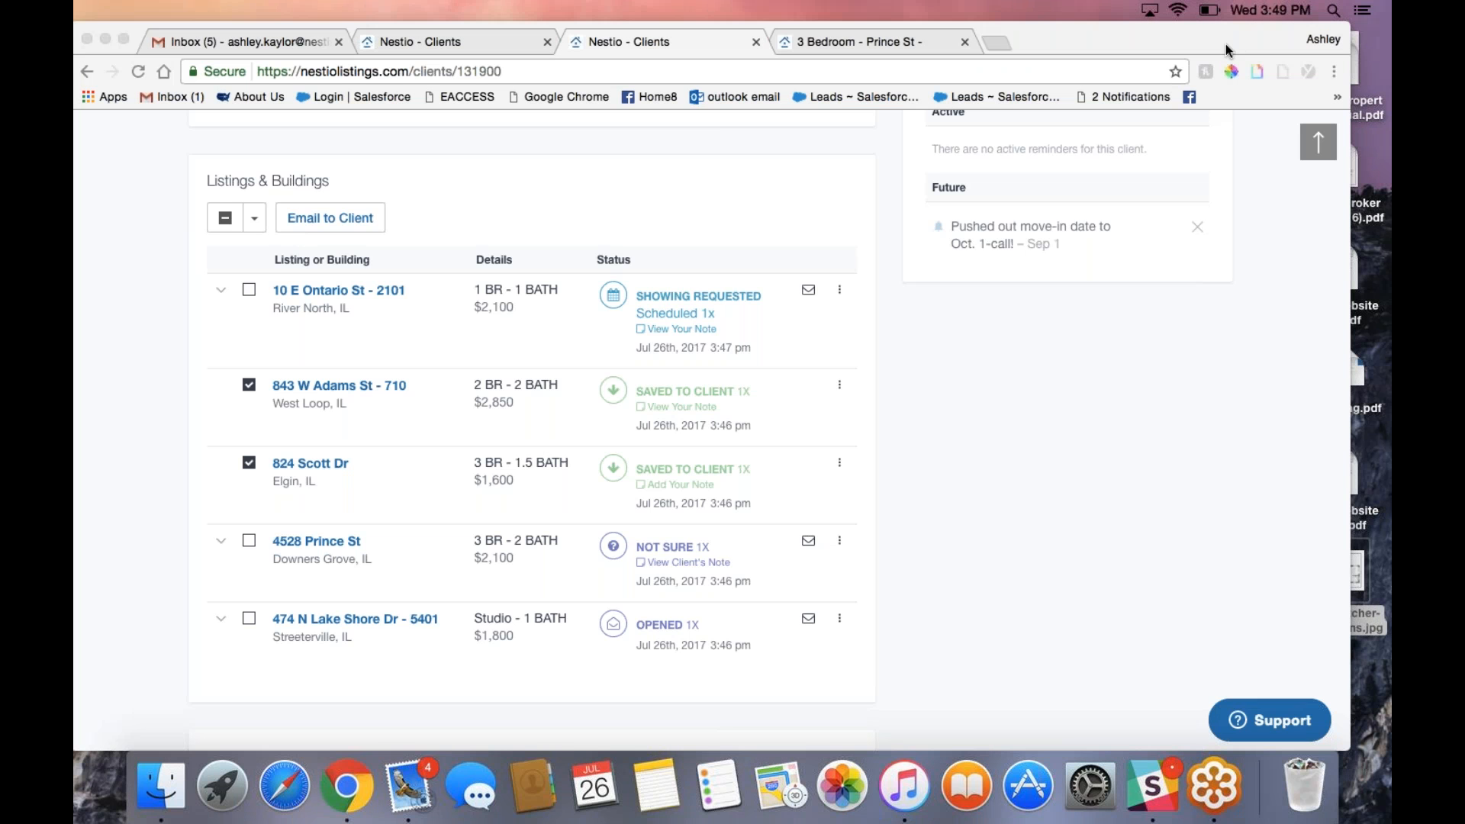